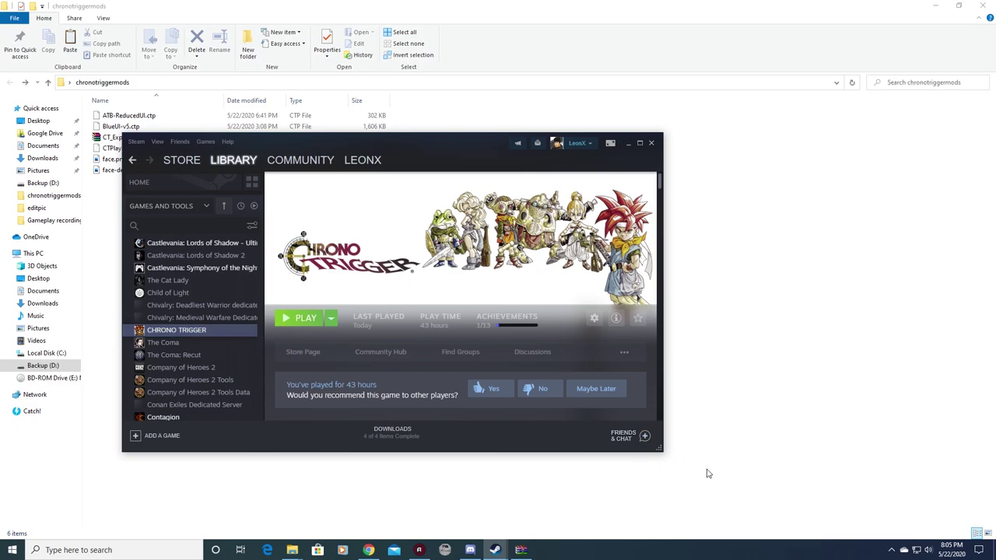
# Switch to the browser, open the UI Patch Collection thread in the Chrono Trigger modding discussions, and read its tool download information
pyautogui.click(369, 549)
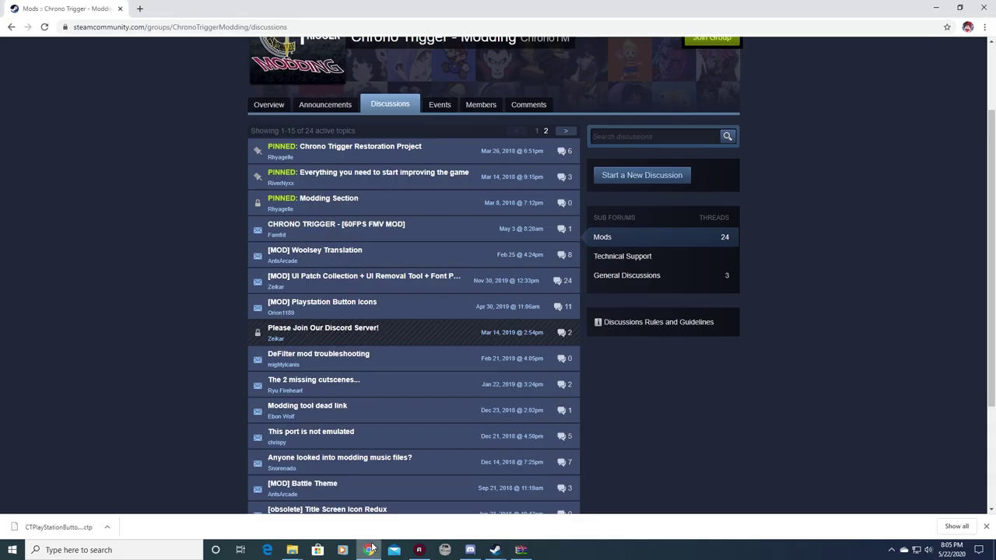
pyautogui.scroll(2, 187, 201)
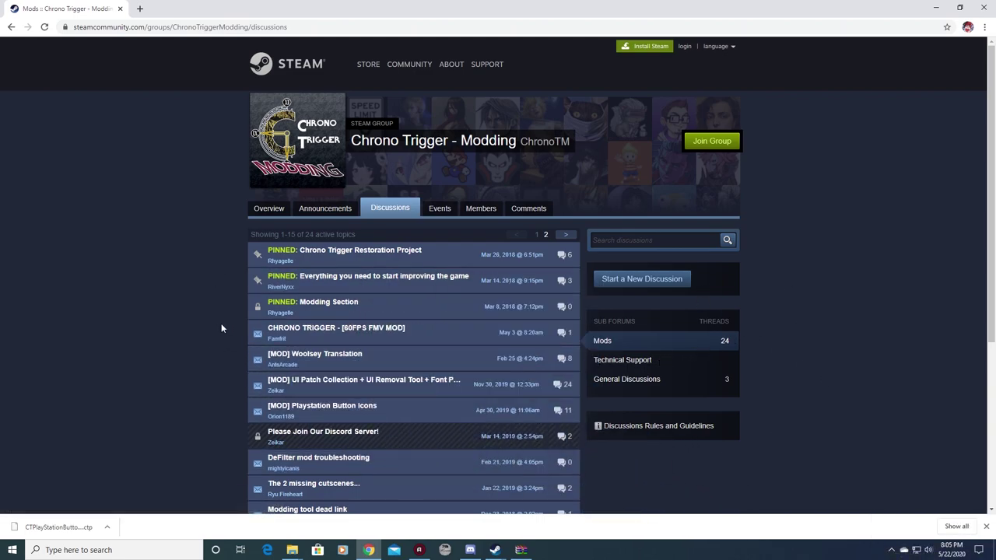
pyautogui.scroll(-1, 220, 300)
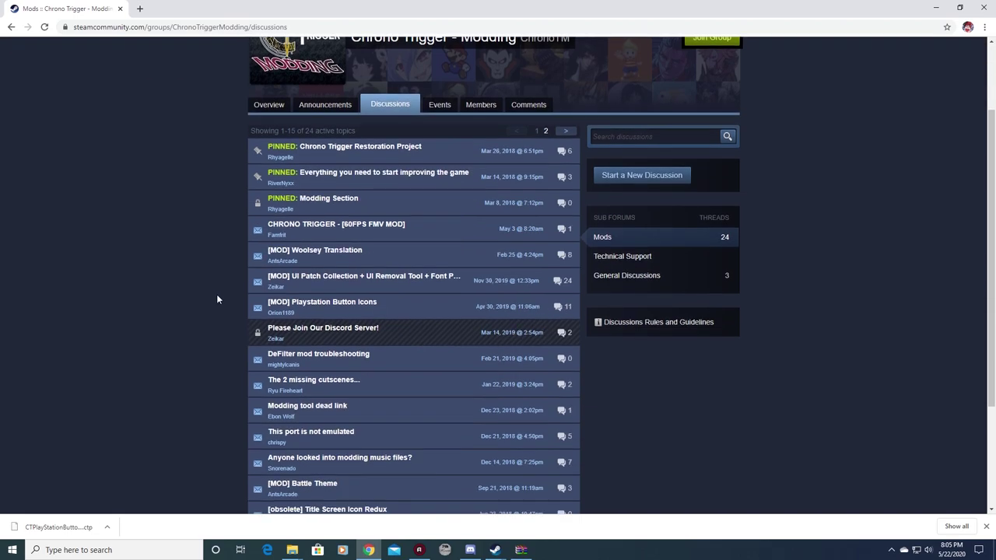
pyautogui.scroll(-1, 217, 317)
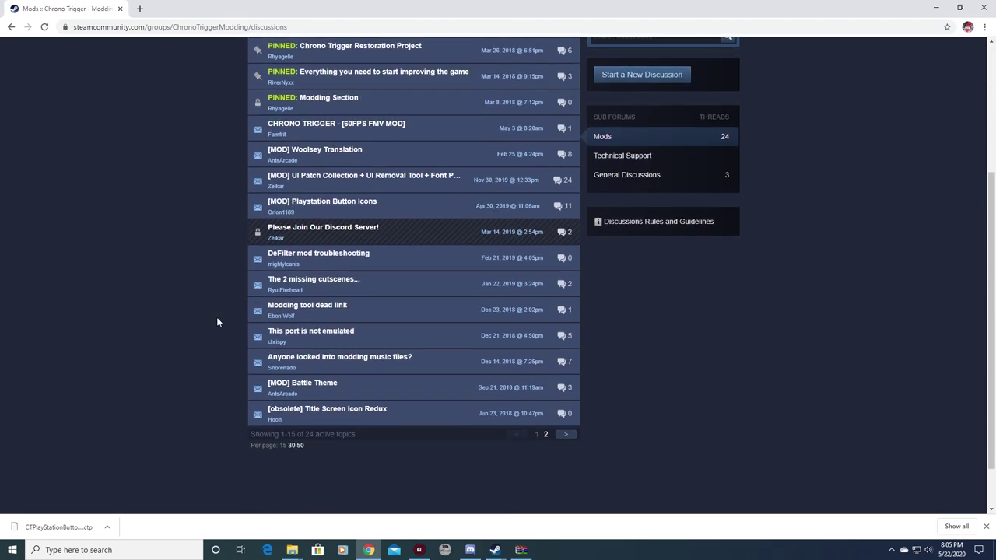
pyautogui.scroll(2, 217, 316)
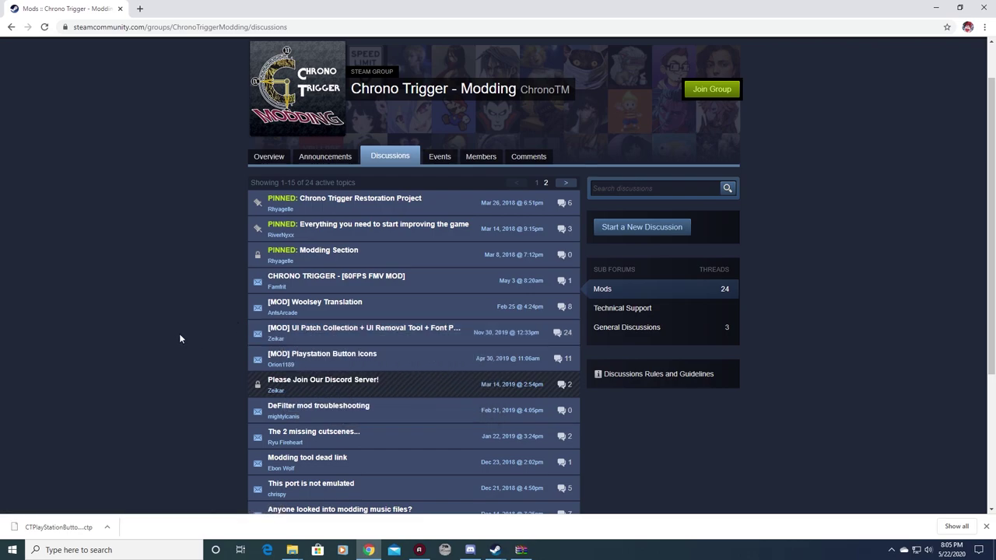
pyautogui.click(337, 336)
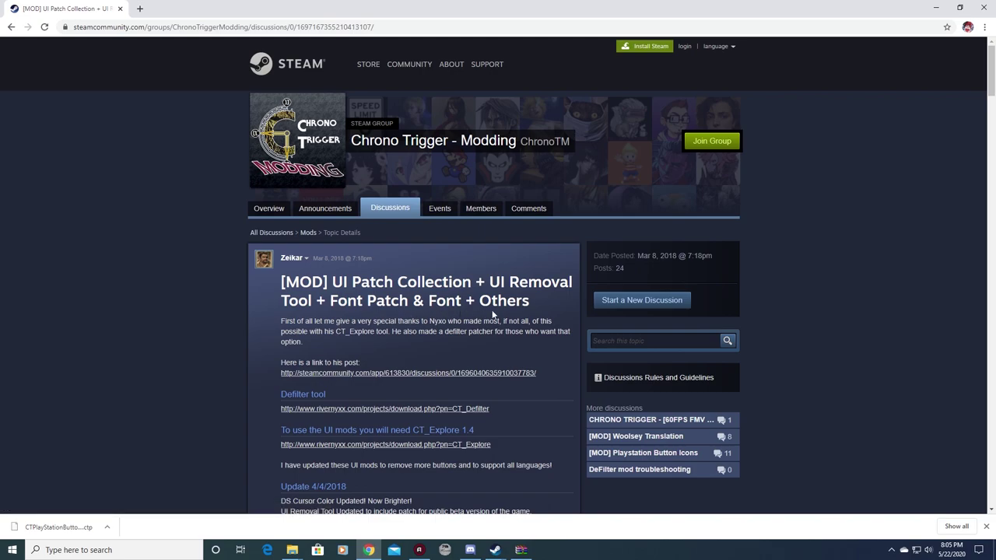
pyautogui.scroll(-1, 841, 277)
pyautogui.scroll(-1, 498, 389)
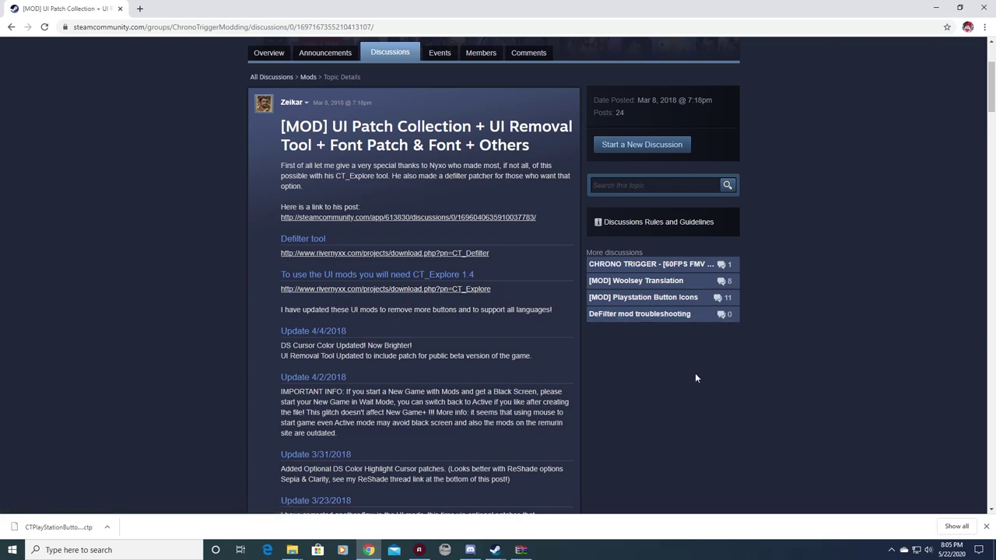
# Check the mod files in the chronotriggermods folder and launch Chrono Trigger from the Steam library
pyautogui.click(292, 549)
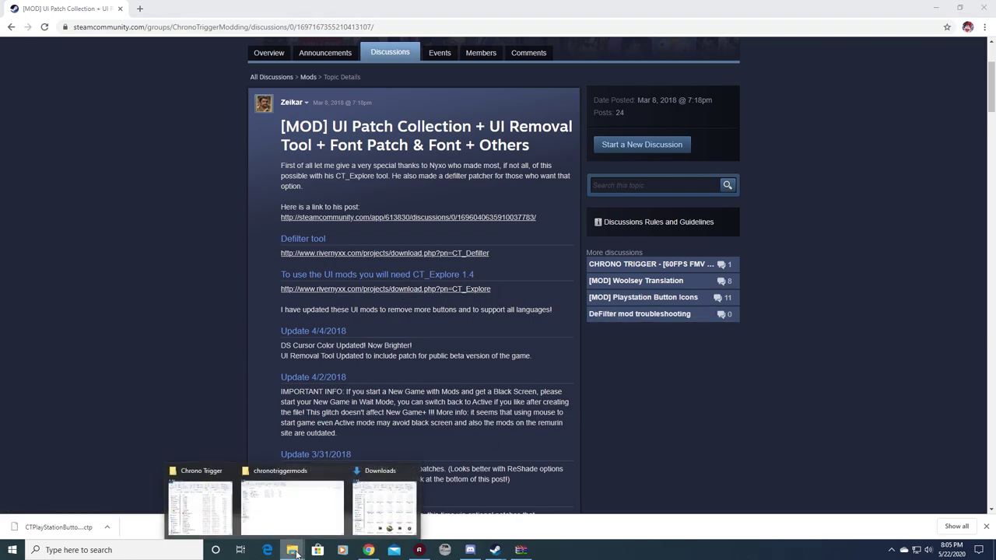
pyautogui.click(274, 511)
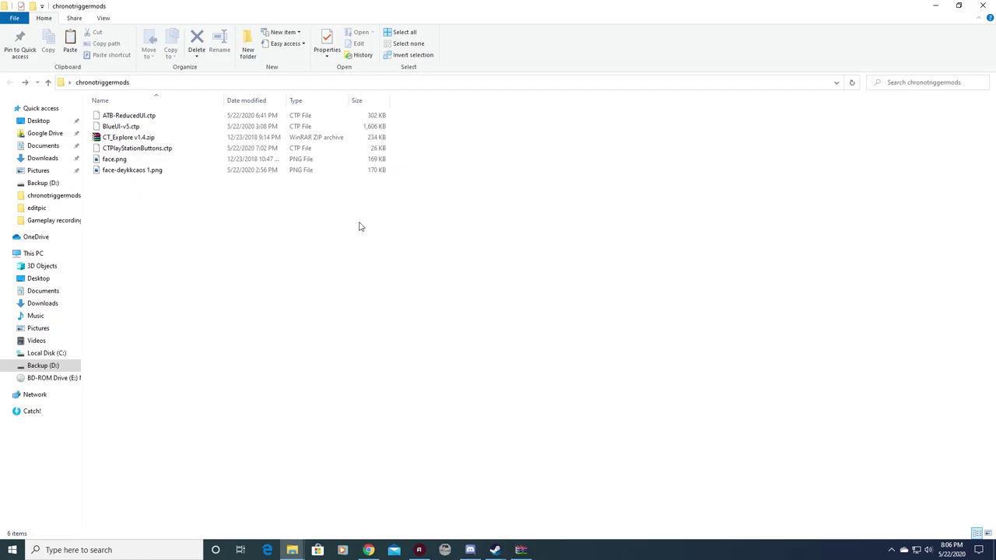
pyautogui.moveTo(494, 552)
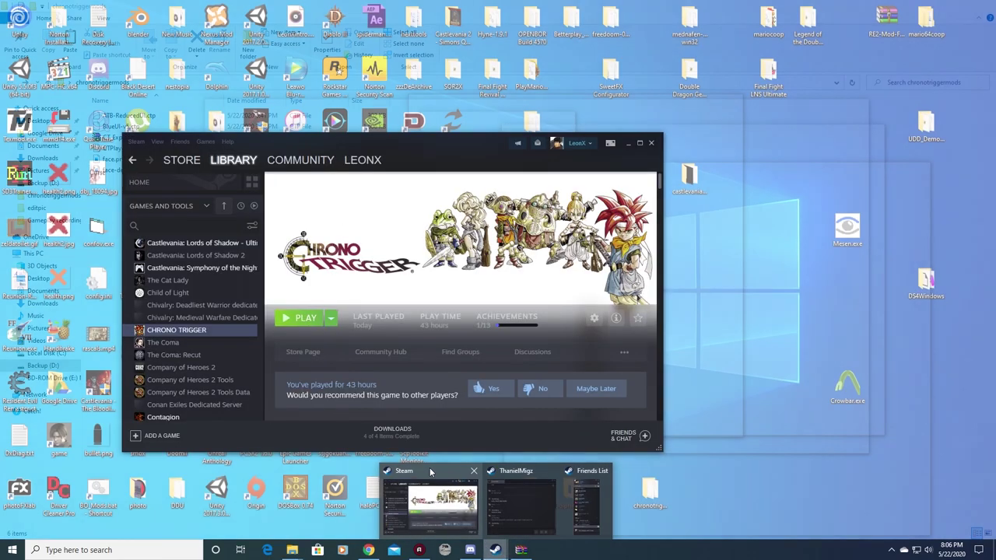
pyautogui.click(444, 495)
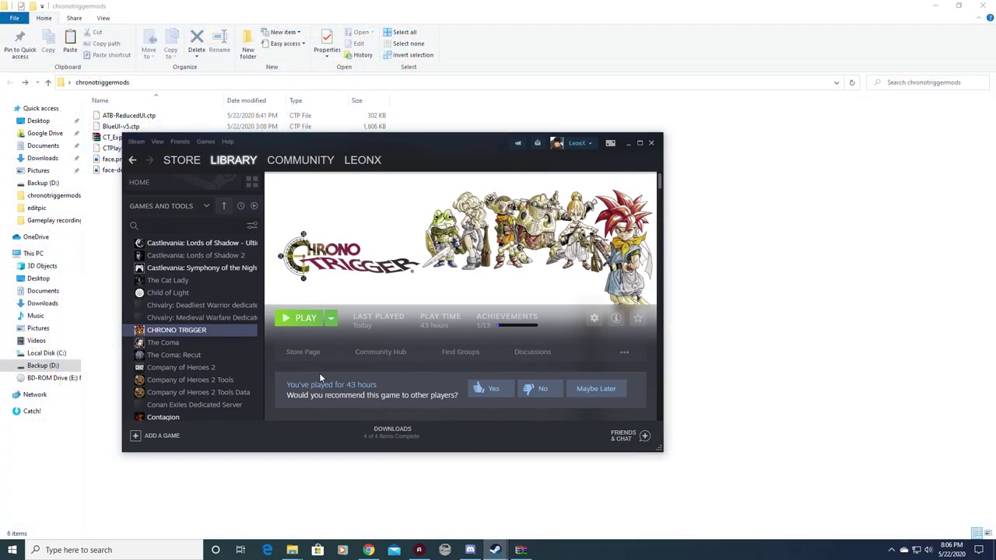
pyautogui.click(296, 321)
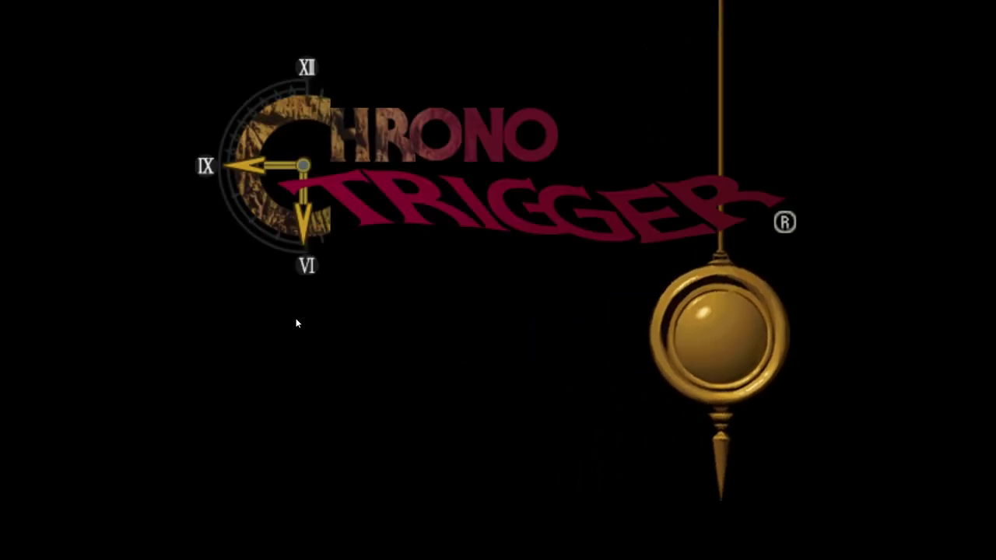
# Examine the cursor and entries of the game's title menu
pyautogui.press('Return')
pyautogui.press('Up')
pyautogui.press('Up')
pyautogui.press('Down')
pyautogui.press('Down')
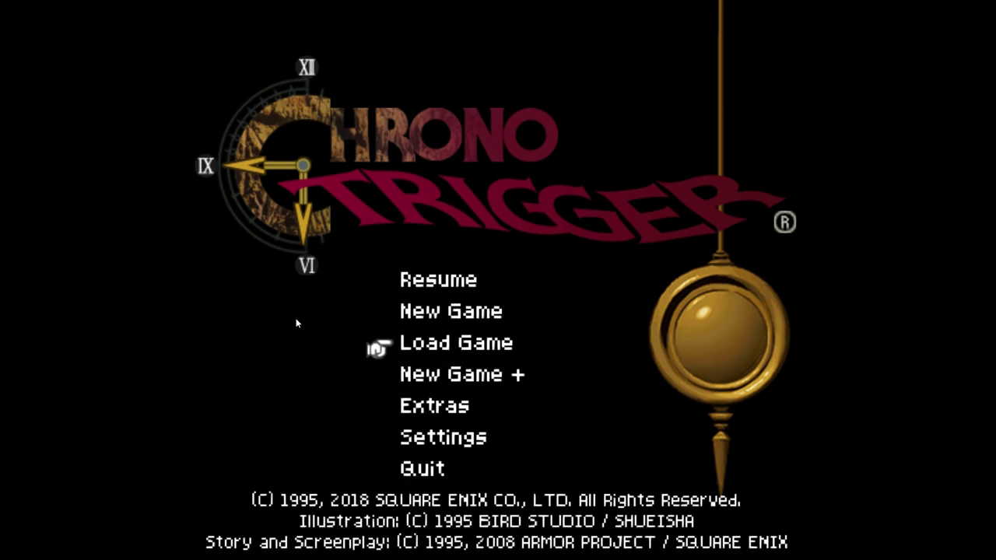
pyautogui.press('Up')
pyautogui.press('Up')
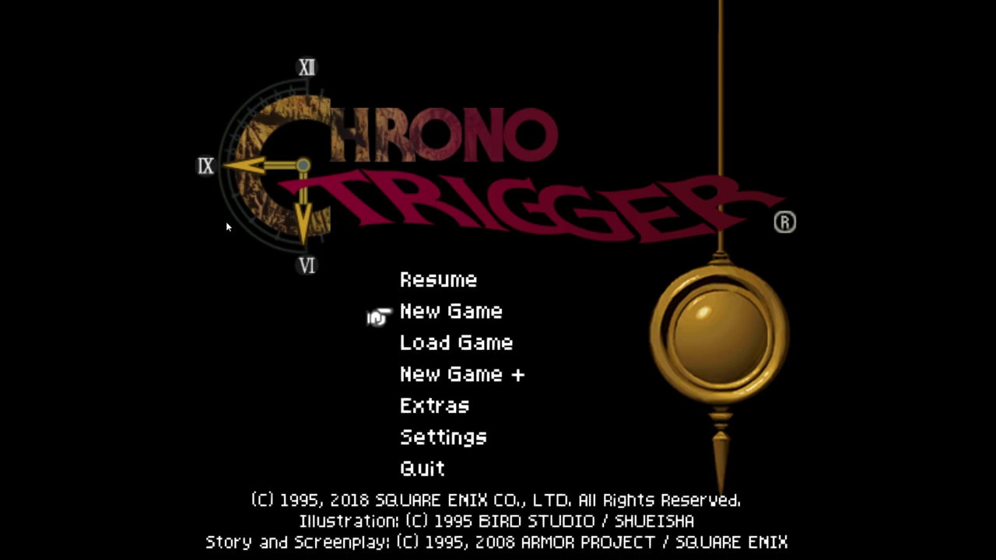
pyautogui.press('Down')
pyautogui.press('Down')
pyautogui.press('Down')
pyautogui.press('Up')
pyautogui.press('Up')
pyautogui.press('Down')
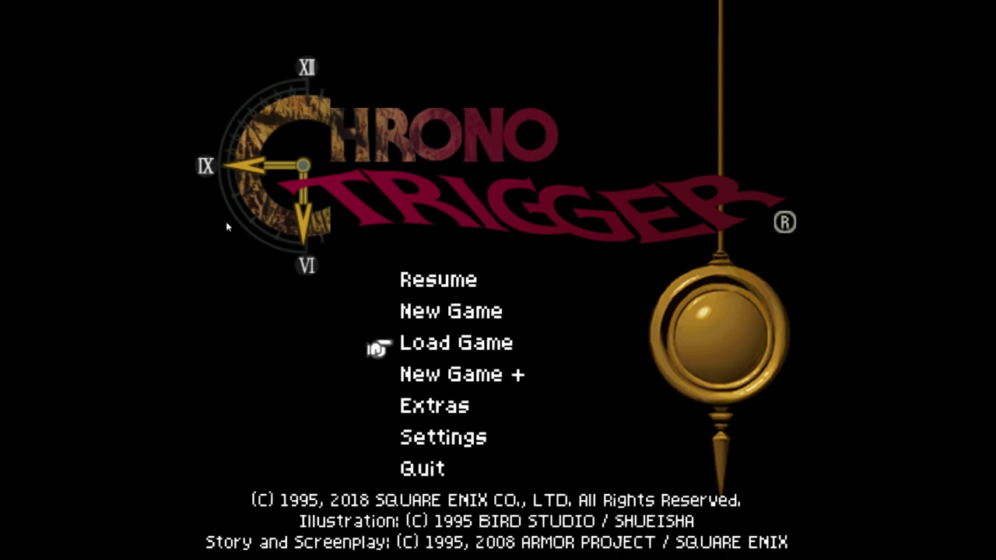
pyautogui.press('Up')
pyautogui.press('Up')
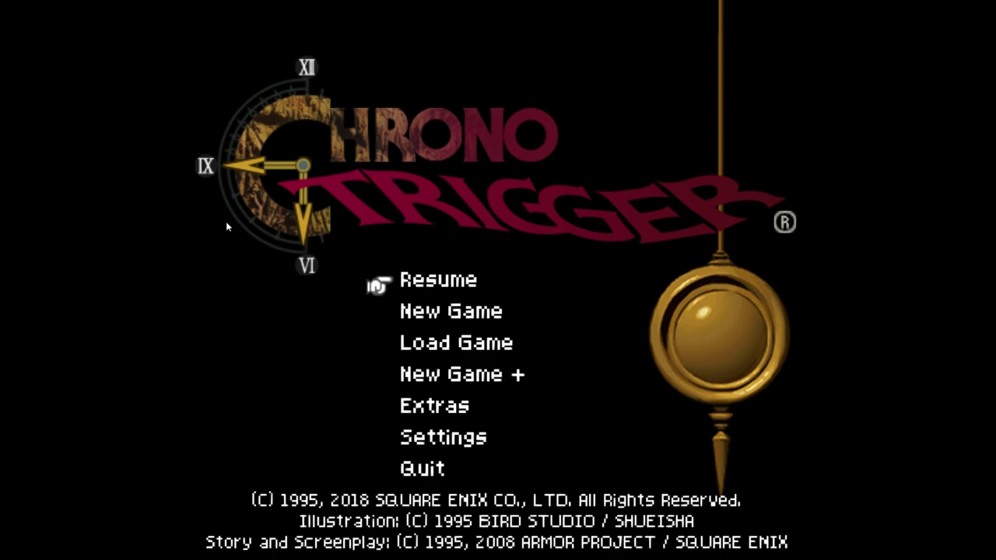
# Load the Dream's End save file in slot 1
pyautogui.press('Down')
pyautogui.press('Down')
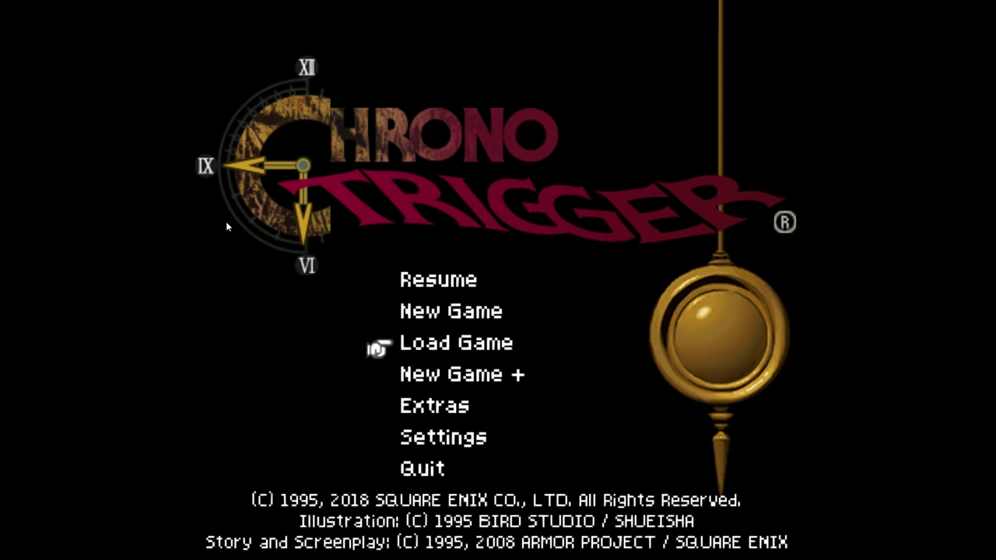
pyautogui.press('Return')
pyautogui.press('Return')
pyautogui.press('Up')
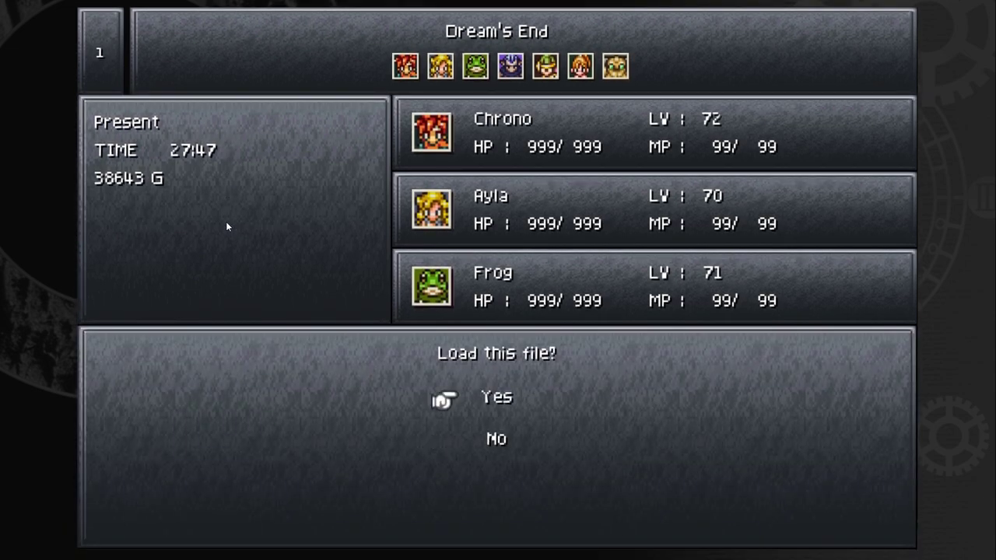
pyautogui.press('Return')
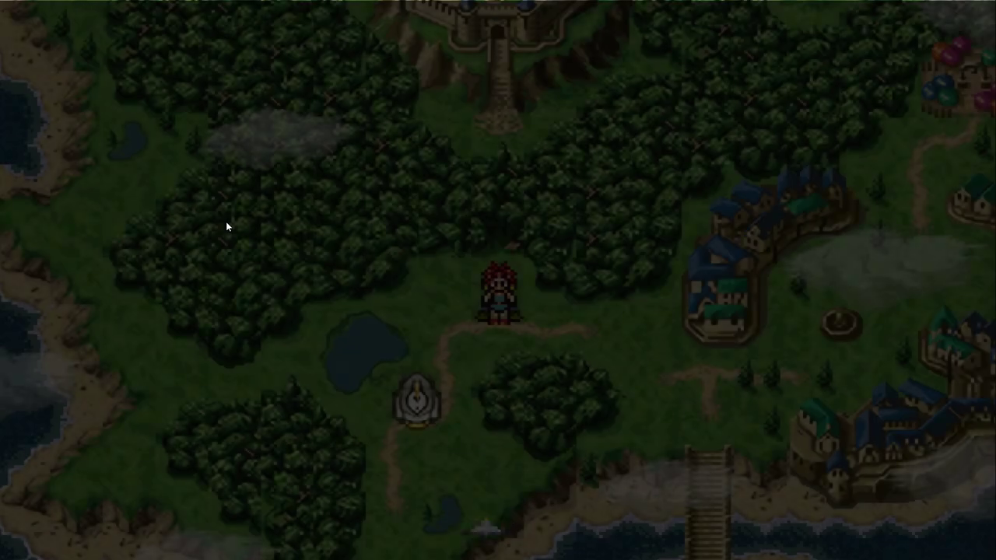
# Enter Guardia Forest from the world map
pyautogui.press('Up')
pyautogui.press('Return')
pyautogui.press('Up')
# Examine the in-game main menu's appearance from Equipment down to Bookmark, and return to the forest
pyautogui.press('Escape')
pyautogui.press('Down')
pyautogui.press('Down')
pyautogui.press('Down')
pyautogui.press('Down')
pyautogui.press('Up')
pyautogui.press('Up')
pyautogui.press('Up')
pyautogui.press('Up')
pyautogui.press('Up')
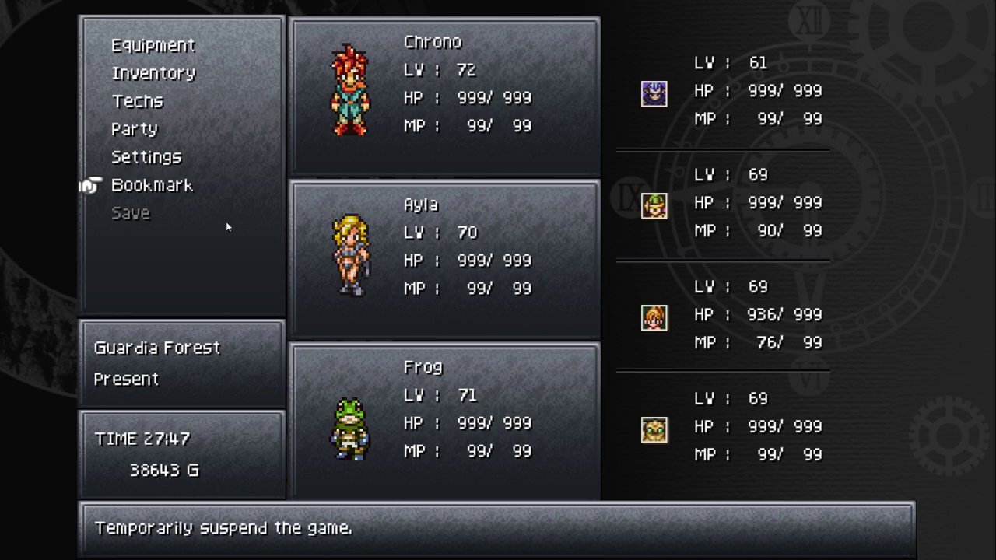
pyautogui.press('Escape')
# Walk into the Amanita enemies in the forest and defeat them with regular attacks to view the battle interface
pyautogui.press('Up')
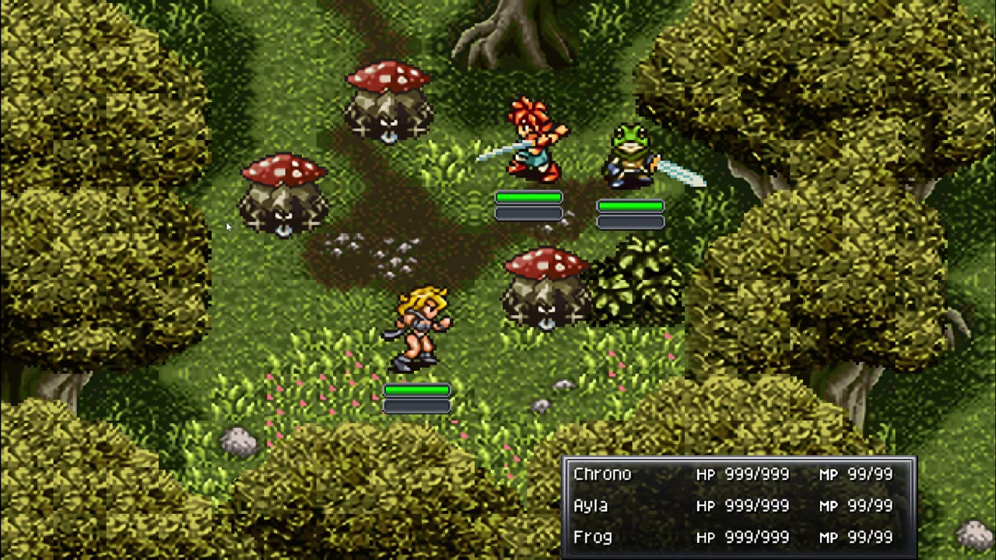
pyautogui.press('Return')
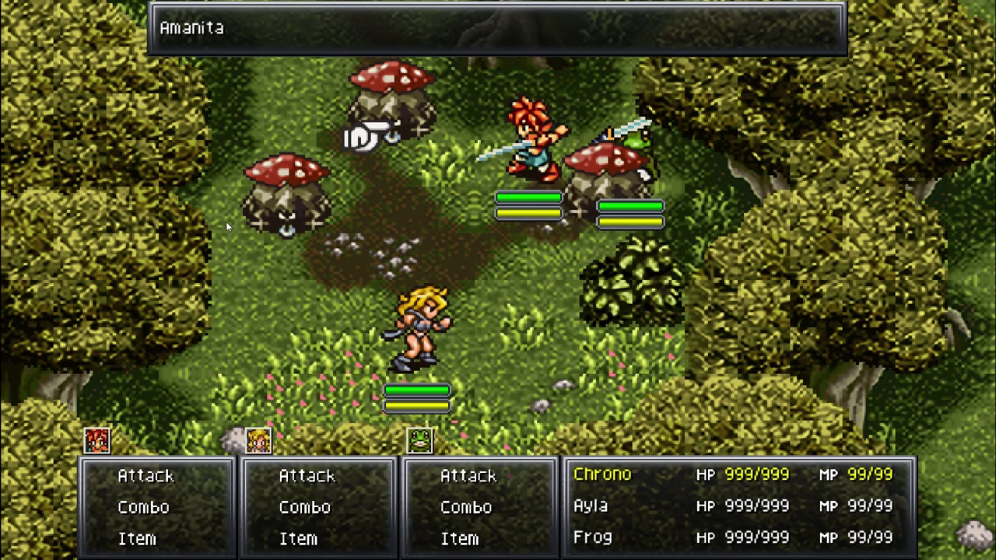
pyautogui.press('Return')
pyautogui.press('Return')
pyautogui.press('Return')
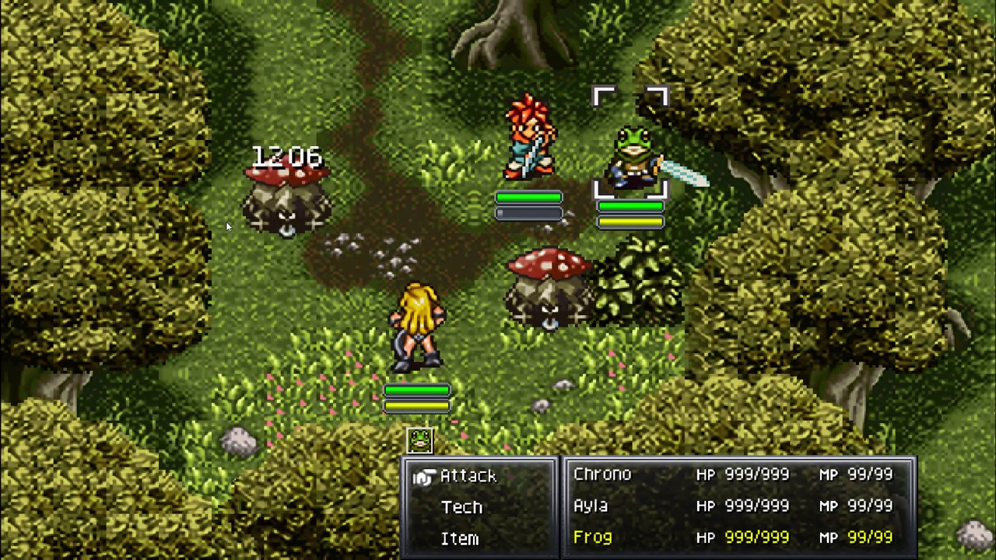
pyautogui.press('Return')
pyautogui.press('Return')
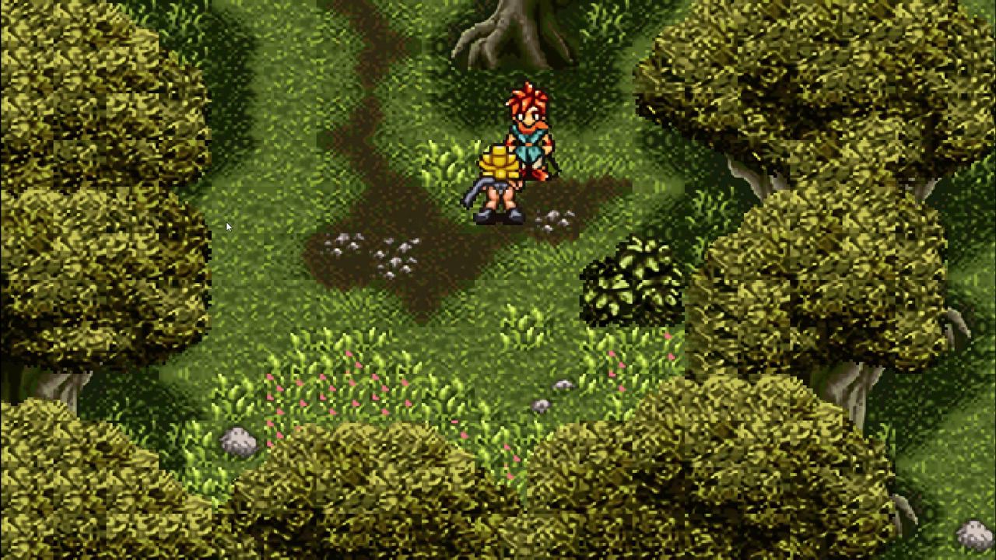
# Examine the Equipment screen from the in-game menu and return to the main menu
pyautogui.press('Down')
pyautogui.press('Escape')
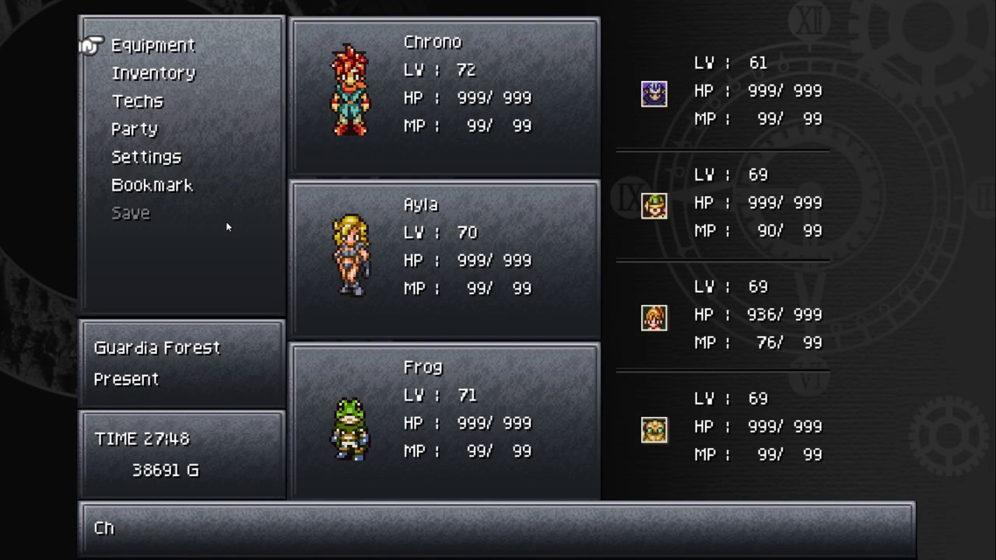
pyautogui.press('Return')
pyautogui.press('Down')
pyautogui.press('Down')
pyautogui.press('Down')
pyautogui.press('Down')
pyautogui.press('Up')
pyautogui.press('Up')
pyautogui.press('Up')
pyautogui.press('Up')
pyautogui.press('Escape')
# Open the in-game Settings and quit Chrono Trigger
pyautogui.press('Down')
pyautogui.press('Down')
pyautogui.press('Down')
pyautogui.press('Down')
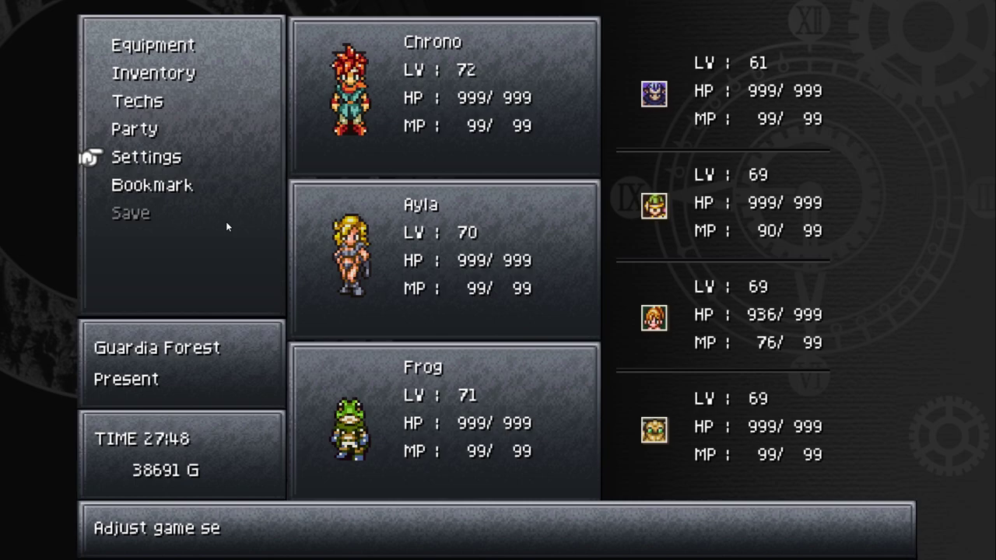
pyautogui.press('Return')
pyautogui.press('Down')
pyautogui.press('Down')
pyautogui.press('Down')
pyautogui.press('Down')
pyautogui.press('Down')
pyautogui.press('Return')
pyautogui.press('Up')
pyautogui.press('Return')
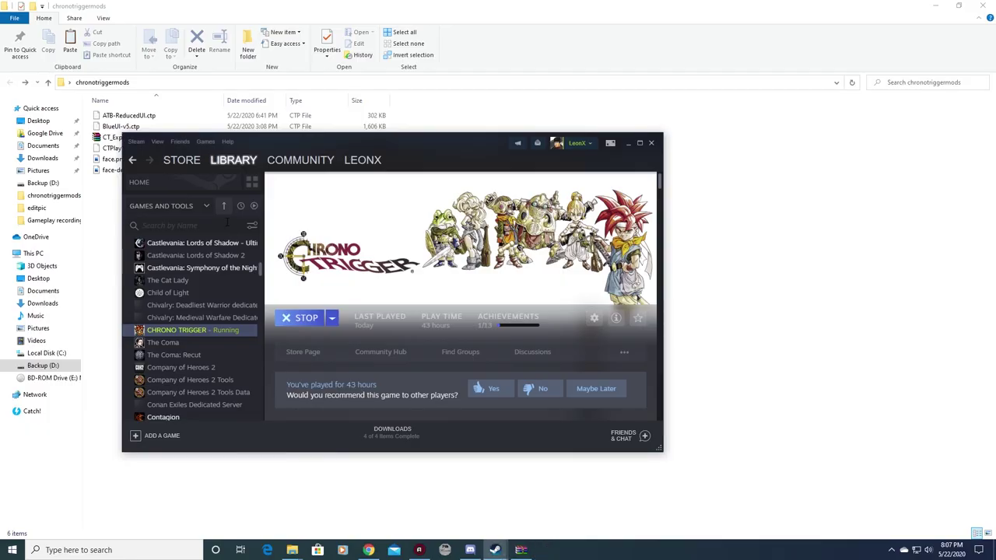
# Create a folder named ct_explore inside the chronotriggermods folder
pyautogui.click(712, 215)
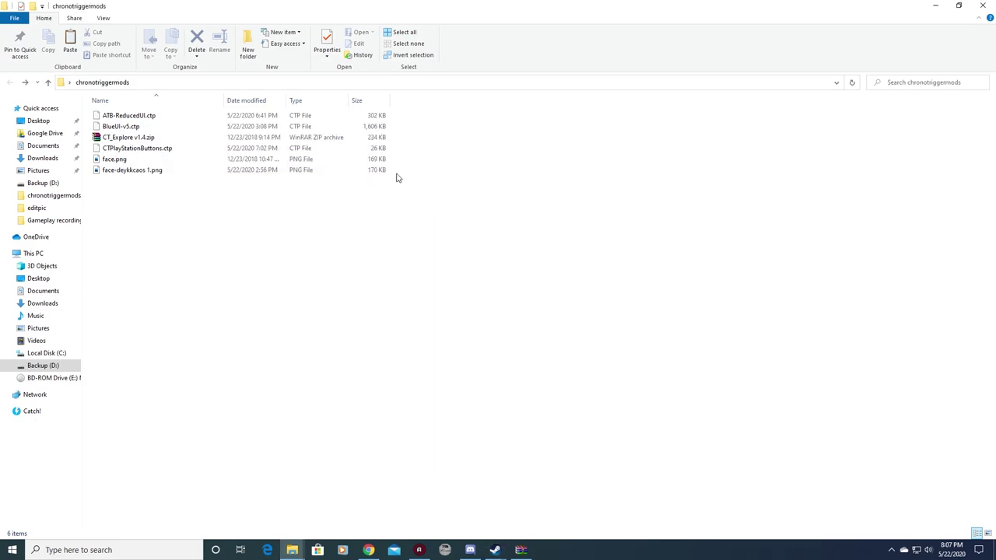
pyautogui.rightClick(168, 232)
pyautogui.moveTo(216, 370)
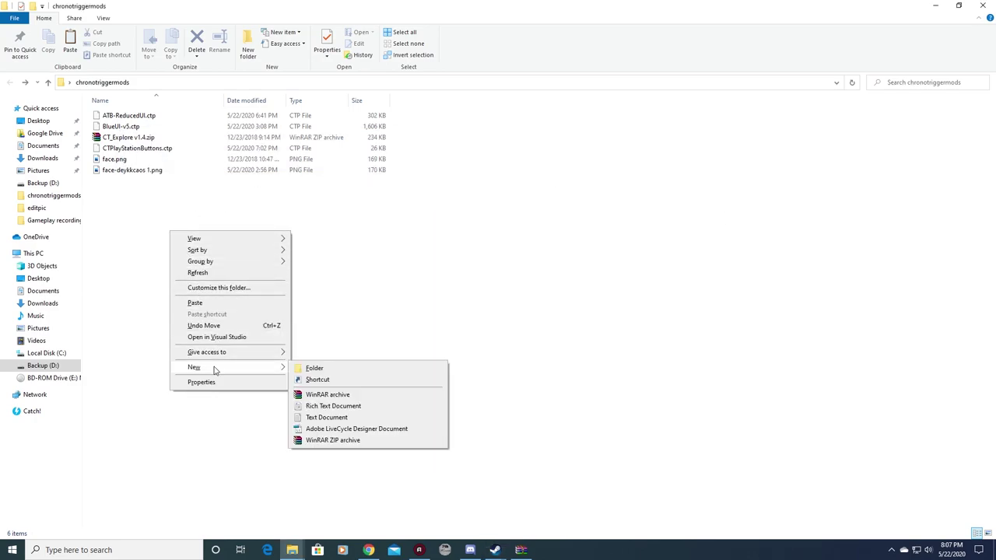
pyautogui.click(311, 368)
pyautogui.write('ct_explore')
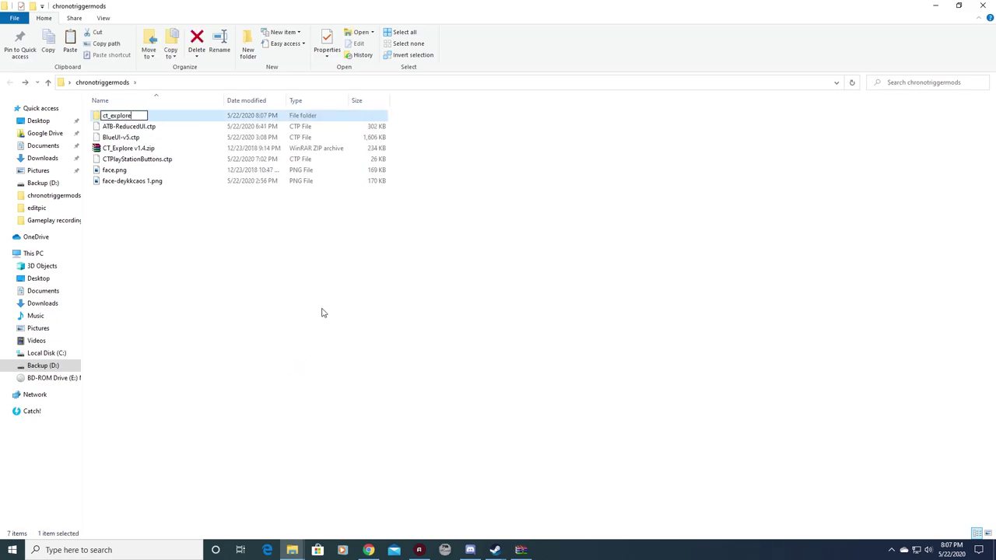
pyautogui.press('Return')
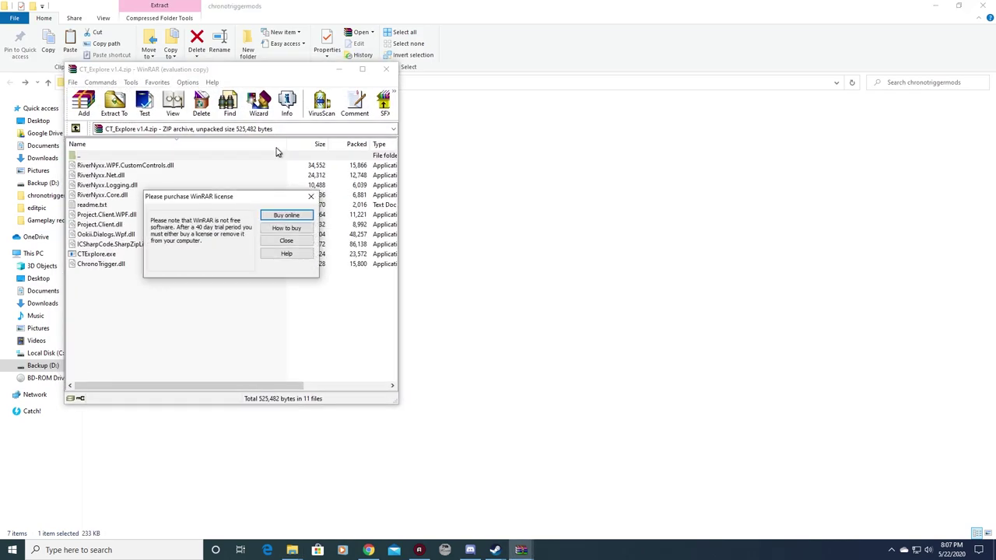
# Open the ct_explore folder and bring the CT_Explore v1.4.zip archive window in front of it, dismissing the WinRAR license reminder
pyautogui.click(284, 247)
pyautogui.moveTo(230, 66); pyautogui.dragTo(377, 147)
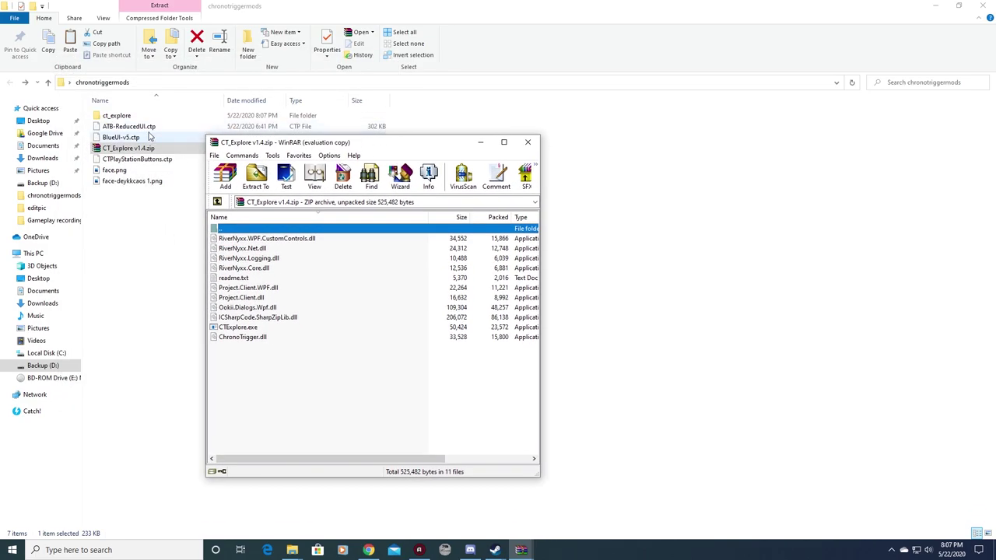
pyautogui.doubleClick(116, 115)
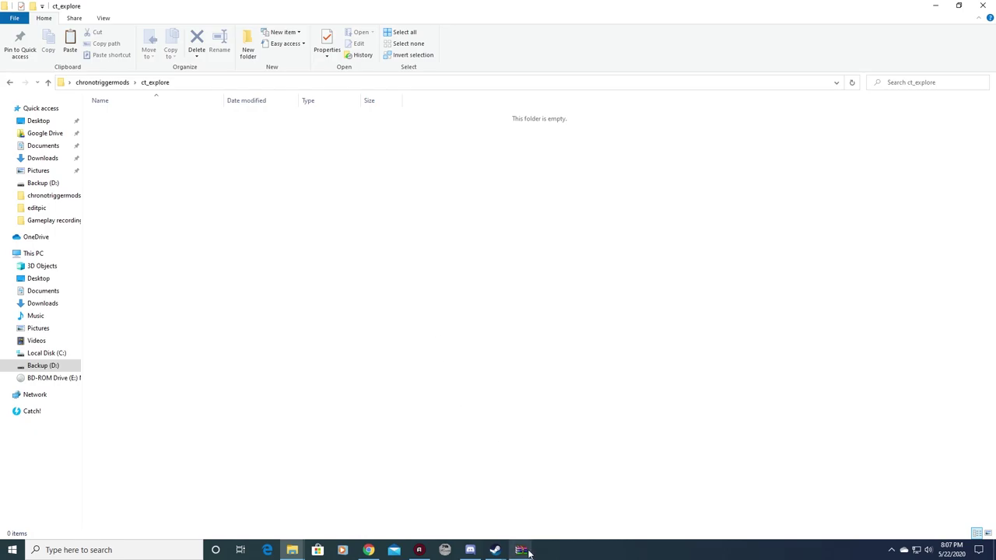
pyautogui.moveTo(524, 550)
pyautogui.click(579, 471)
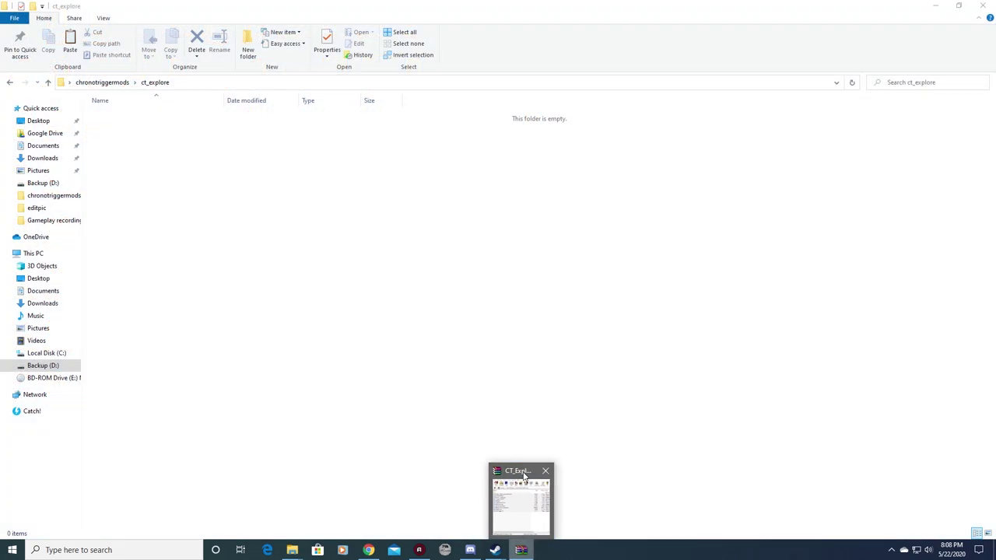
pyautogui.click(520, 498)
pyautogui.click(469, 340)
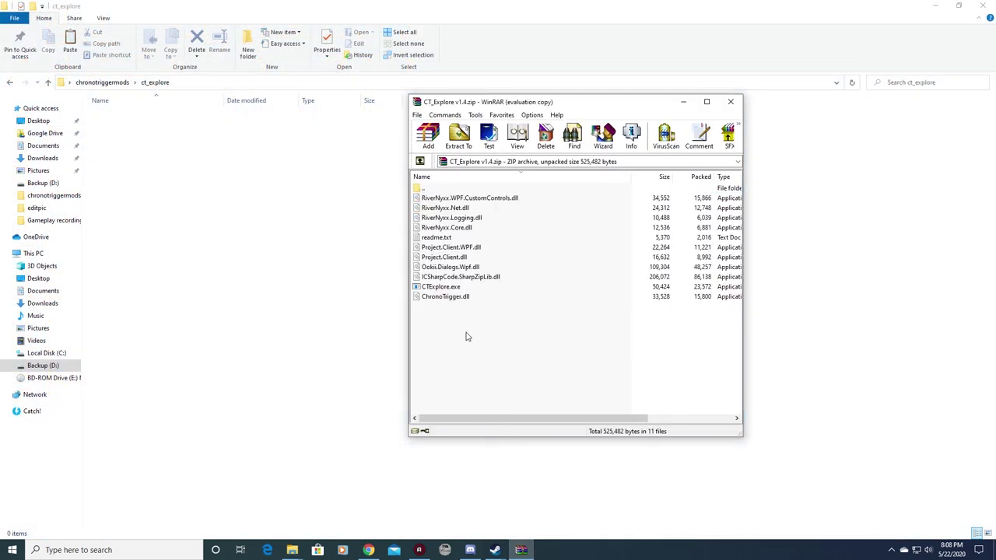
# Extract all files from the CT_Explore v1.4.zip archive into the ct_explore folder
pyautogui.moveTo(491, 323); pyautogui.dragTo(449, 201)
pyautogui.moveTo(253, 216); pyautogui.dragTo(251, 213)
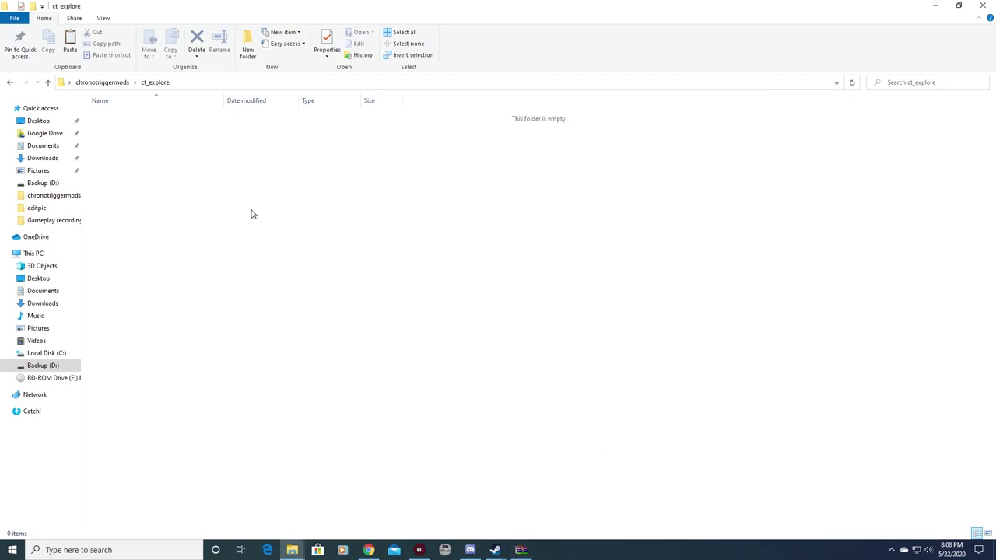
pyautogui.click(461, 278)
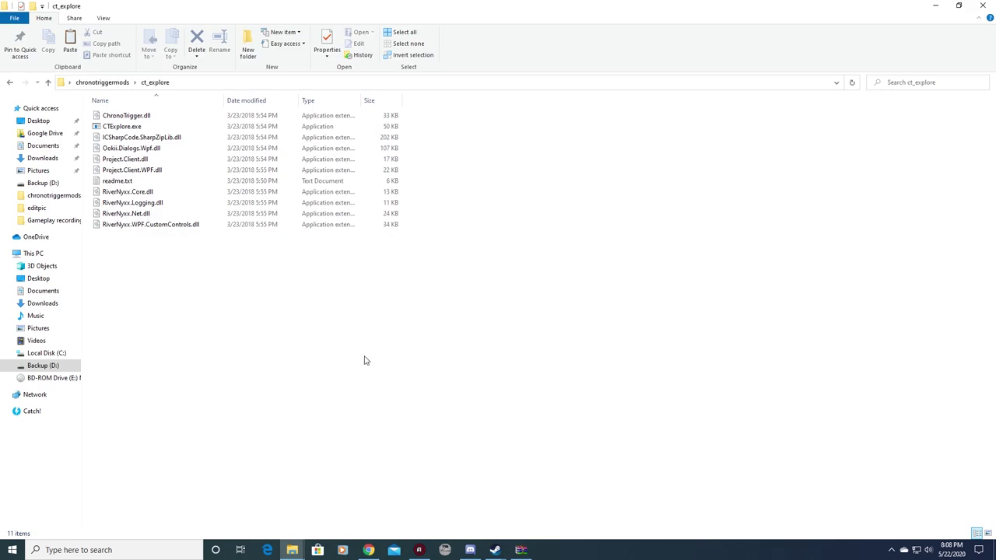
# Bring up the Chrono Trigger game folder in steamapps\common and copy its resources.bin file
pyautogui.moveTo(292, 548)
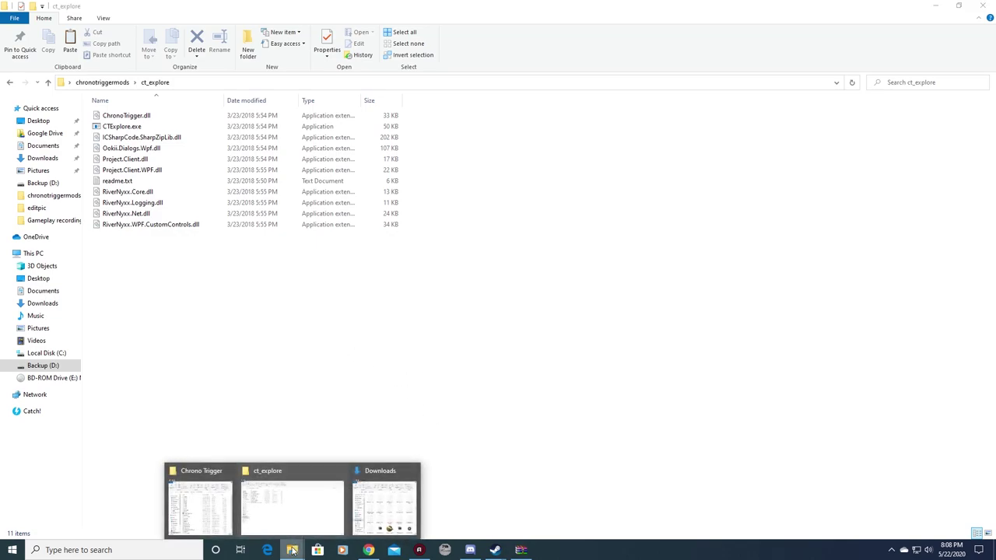
pyautogui.click(205, 480)
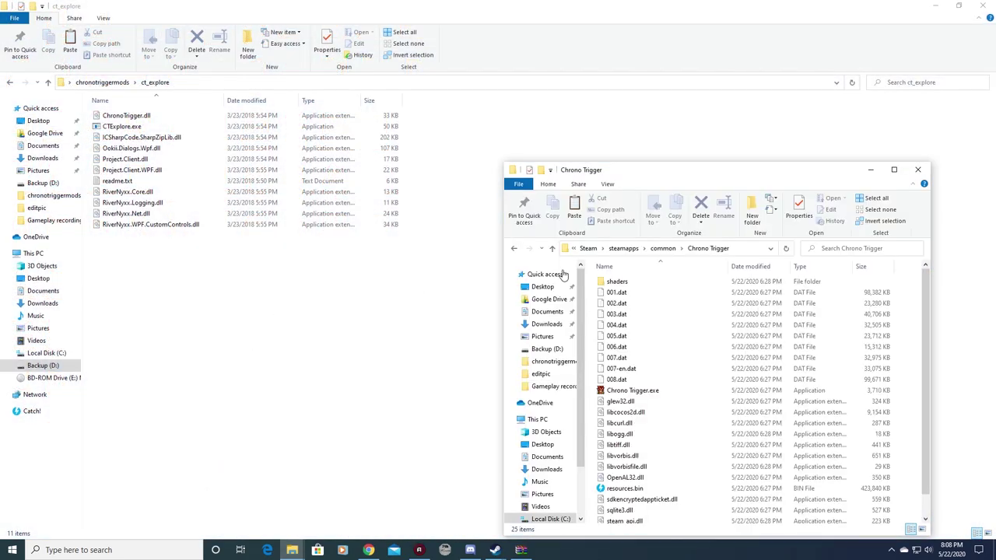
pyautogui.moveTo(652, 173); pyautogui.dragTo(347, 125)
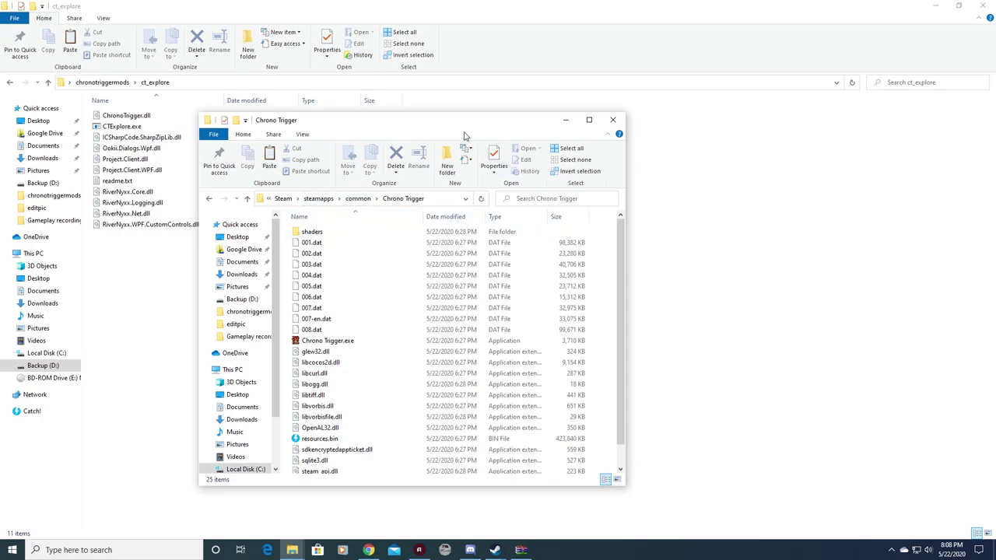
pyautogui.scroll(-1, 382, 307)
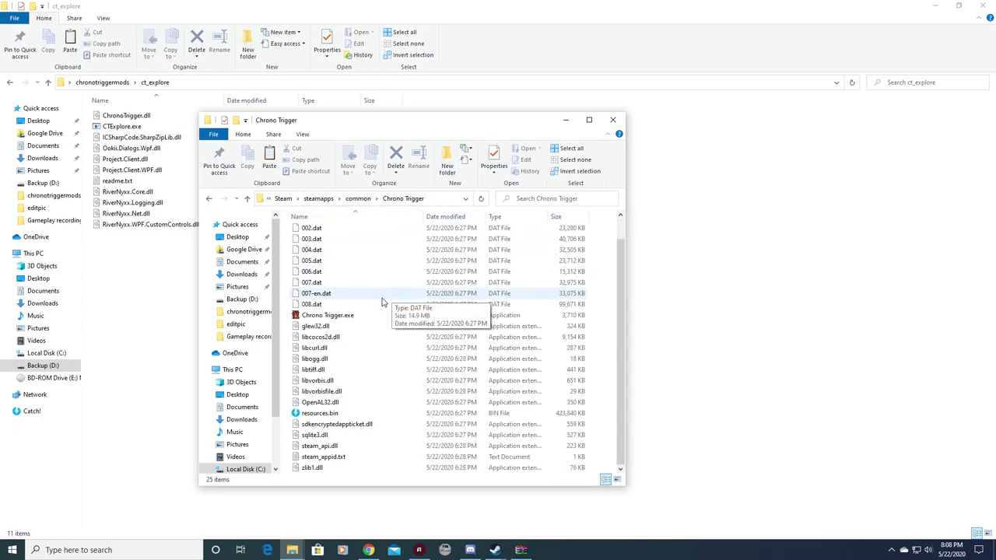
pyautogui.click(318, 417)
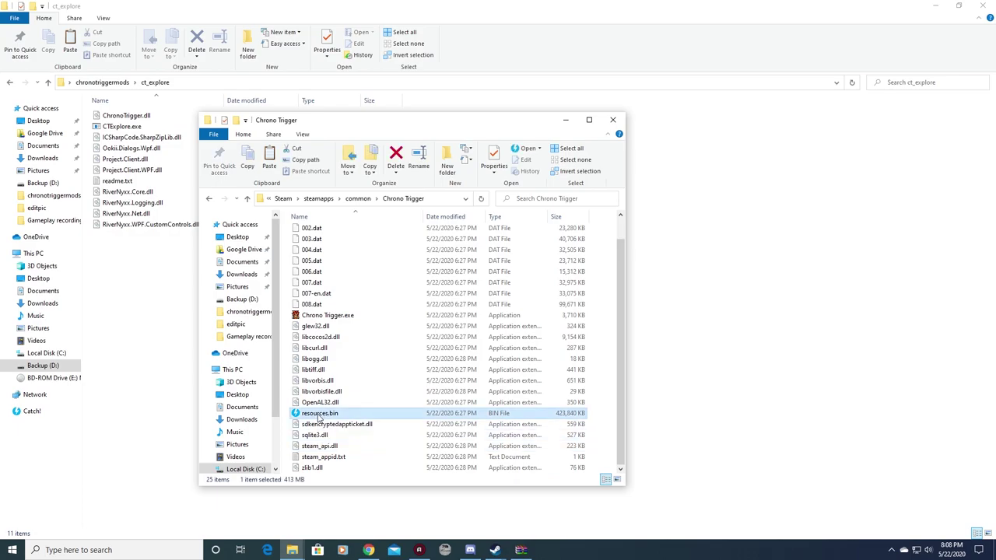
pyautogui.rightClick(319, 417)
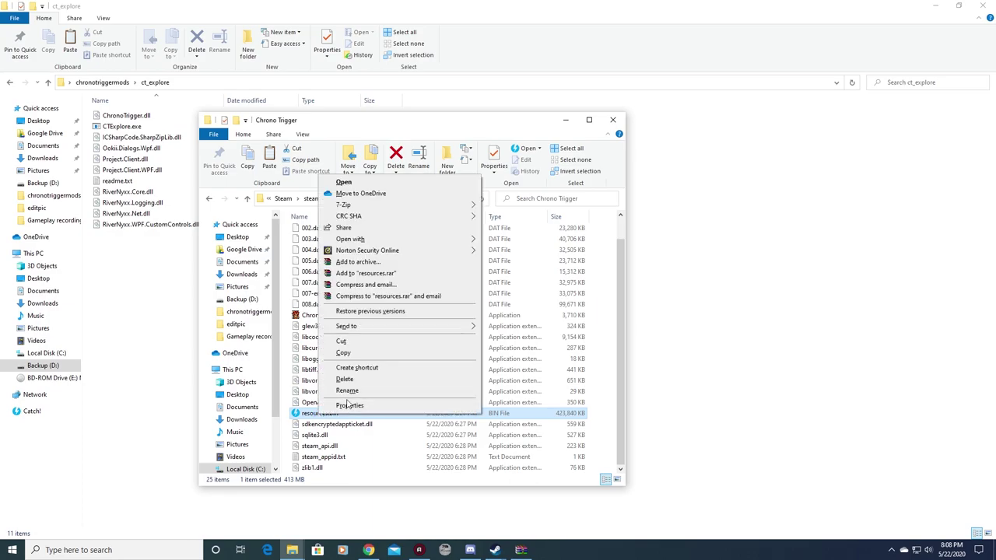
pyautogui.click(372, 355)
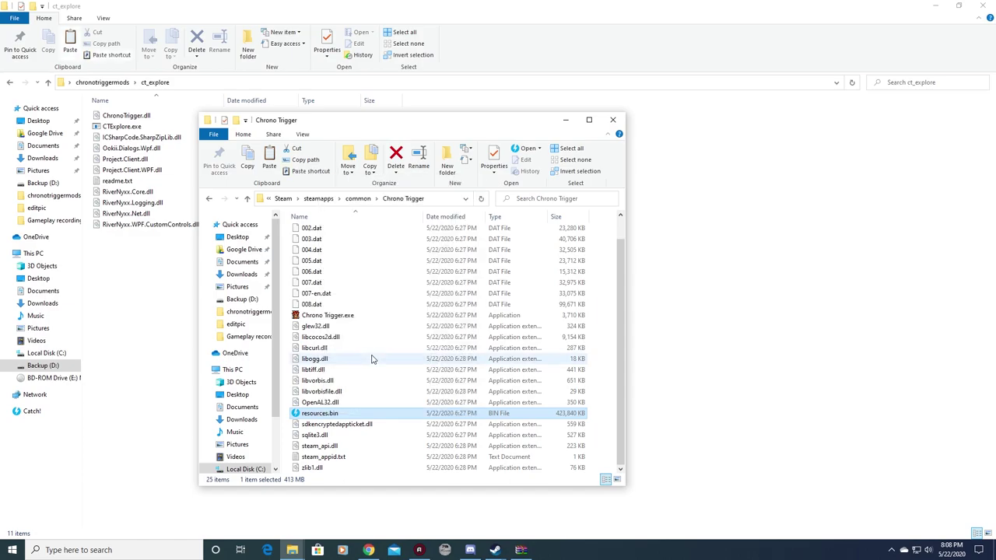
# Return to the ct_explore folder and paste the copied resources.bin into it
pyautogui.click(209, 199)
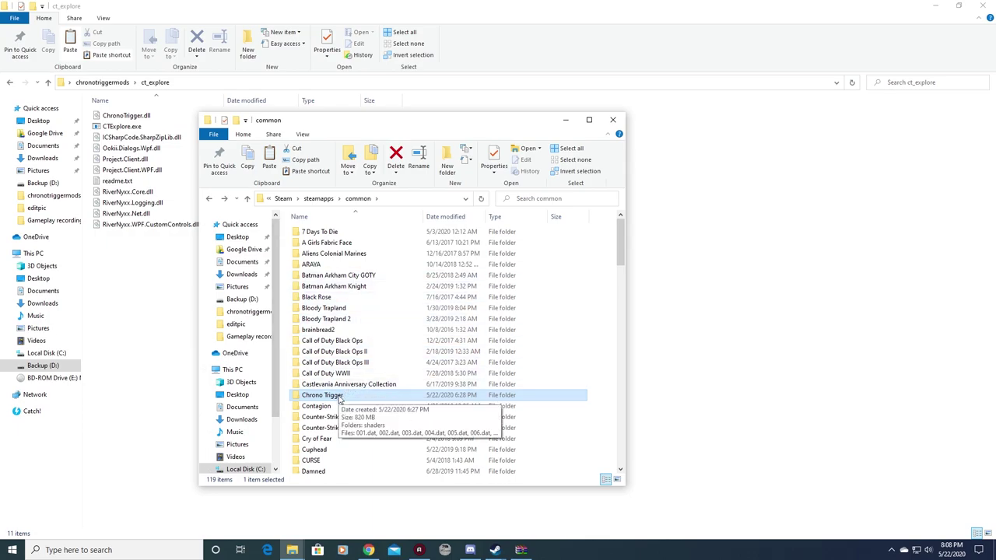
pyautogui.scroll(-8, 585, 415)
pyautogui.scroll(-16, 585, 415)
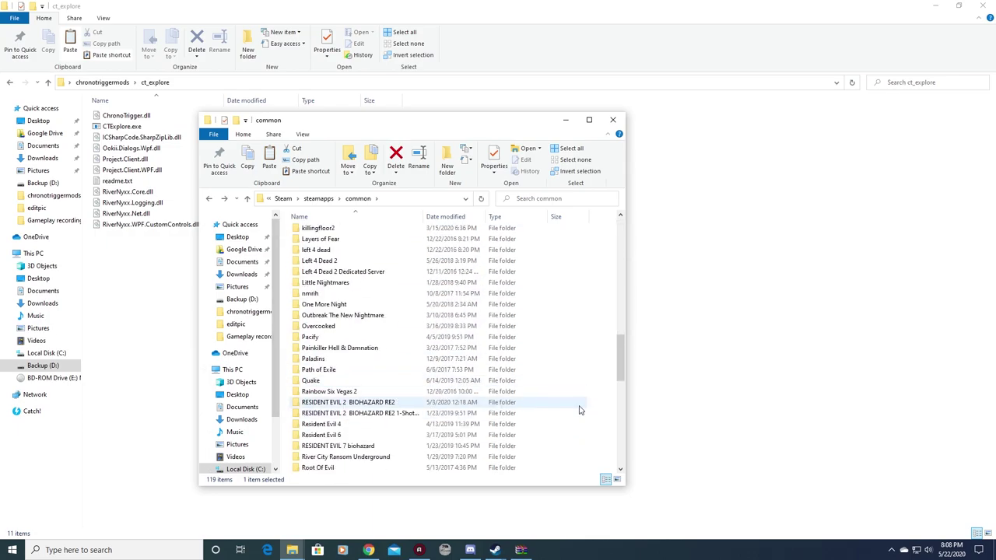
pyautogui.moveTo(295, 549)
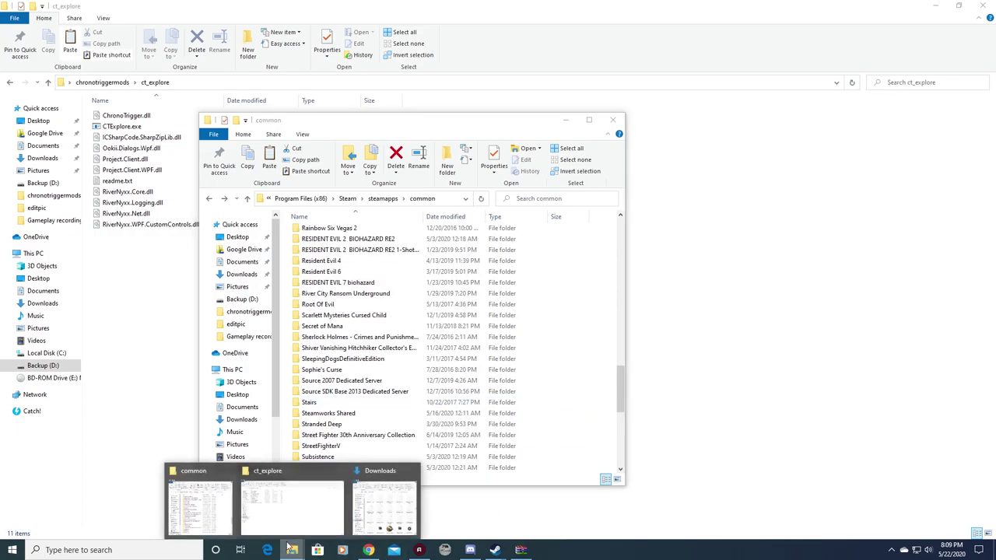
pyautogui.click(289, 513)
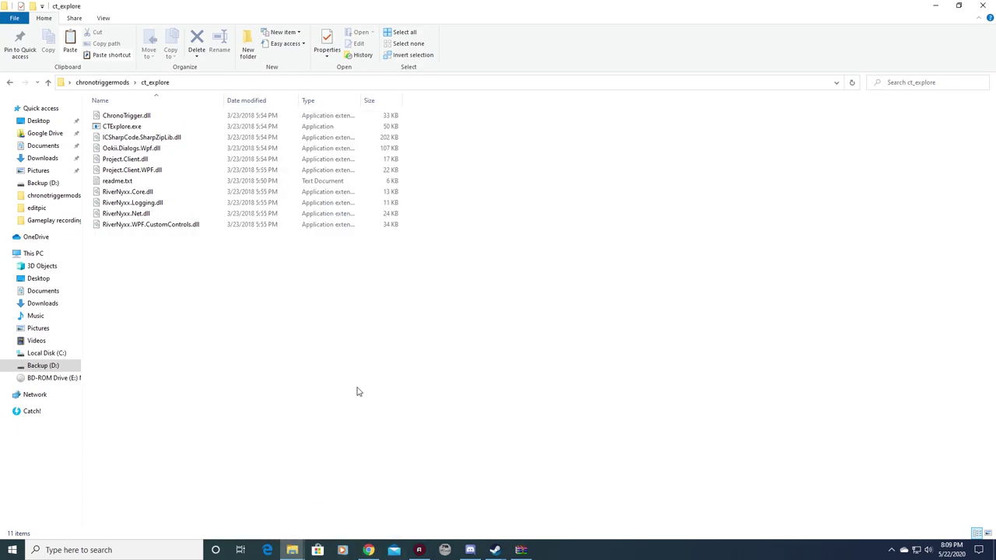
pyautogui.hotkey('ctrl', 'v')
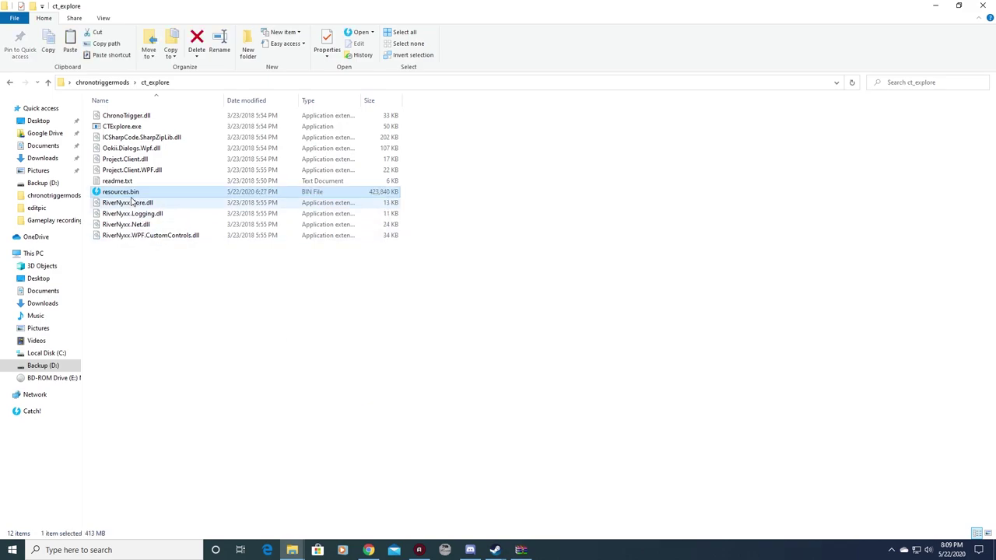
# Rename the resources.bin copy in ct_explore as resources_backup.bin
pyautogui.rightClick(127, 197)
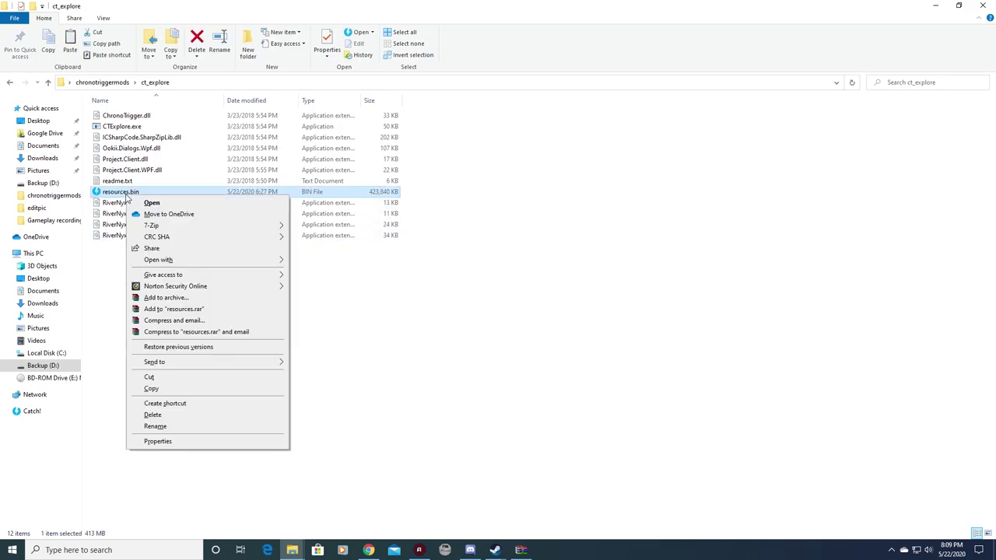
pyautogui.click(154, 427)
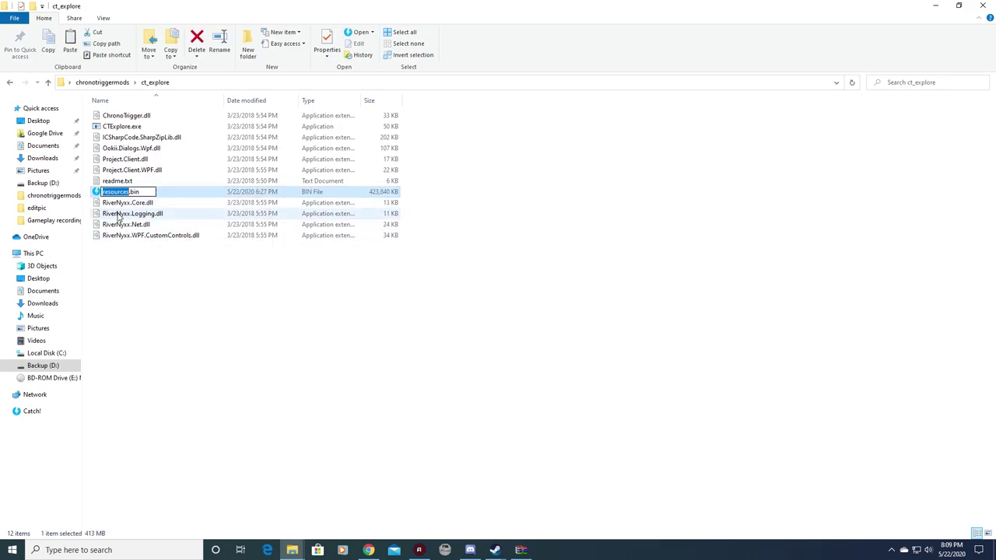
pyautogui.click(128, 191)
pyautogui.write('_backup')
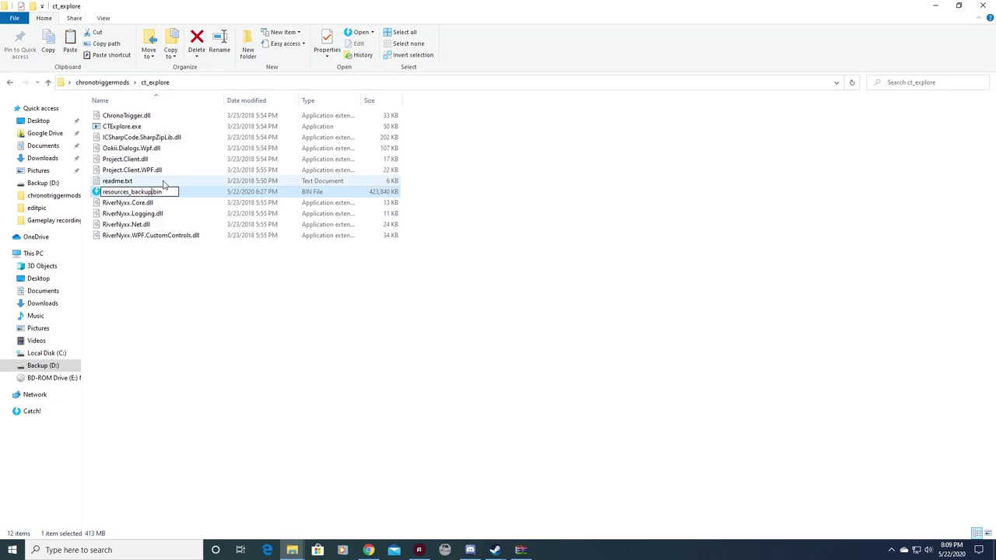
pyautogui.press('Return')
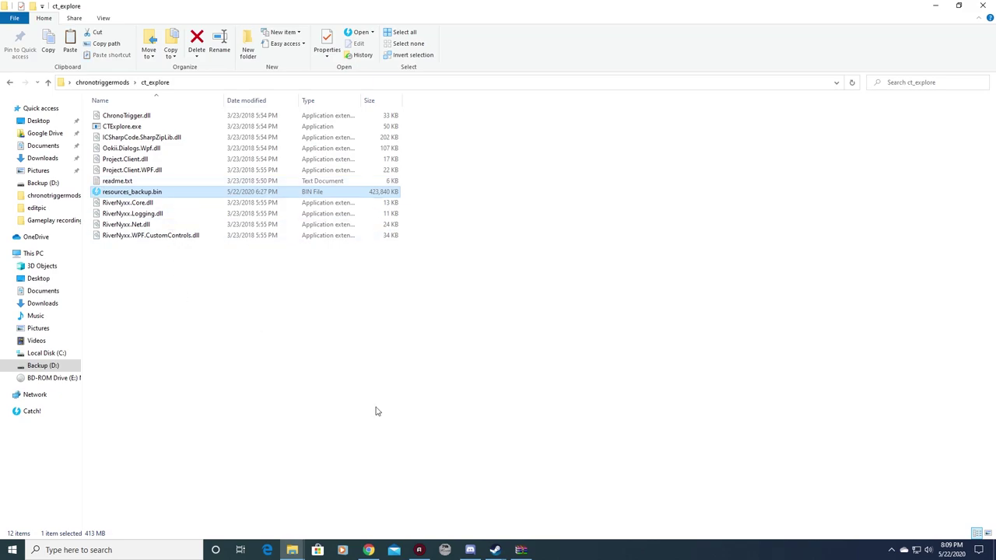
# Move resources_backup.bin from ct_explore into the Chrono Trigger folder under steamapps\common
pyautogui.click(292, 550)
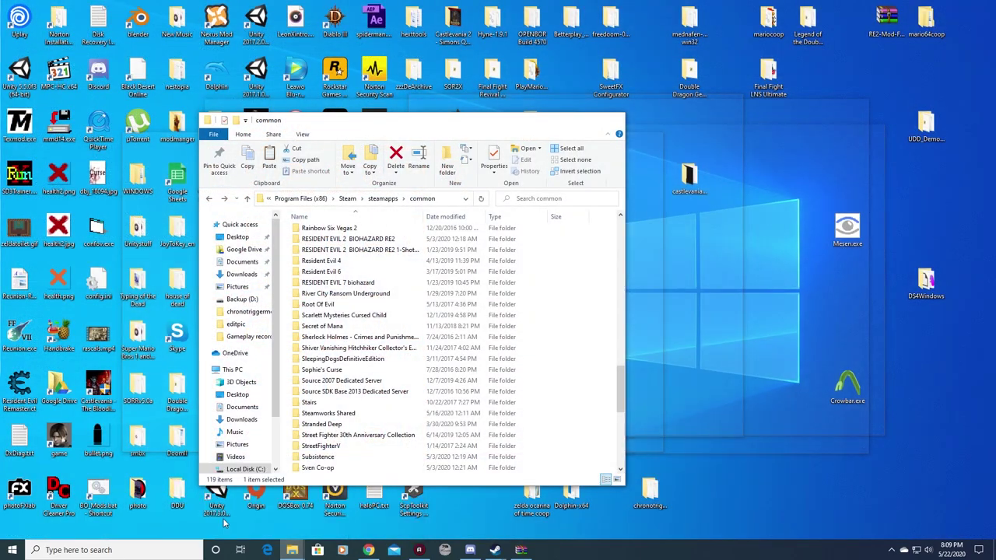
pyautogui.click(225, 510)
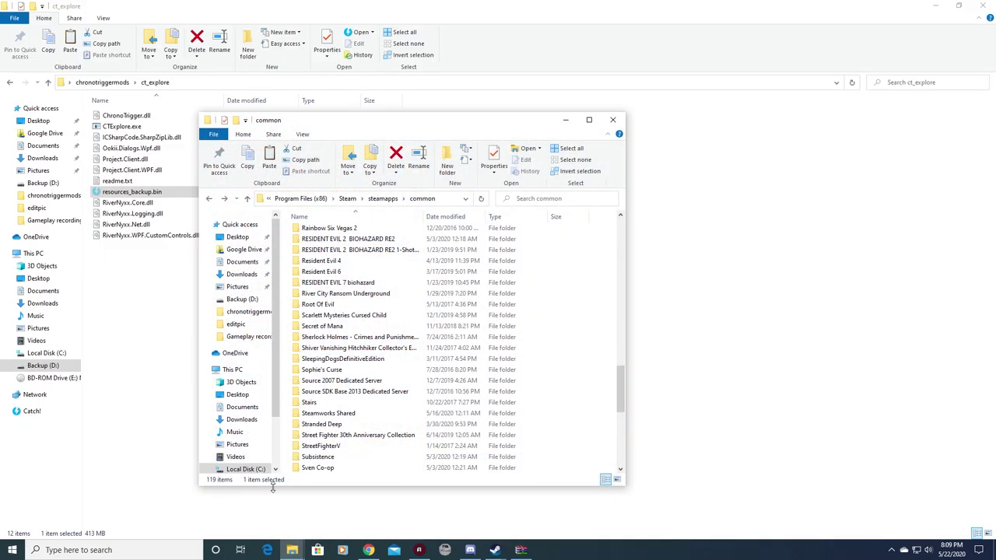
pyautogui.scroll(15, 329, 385)
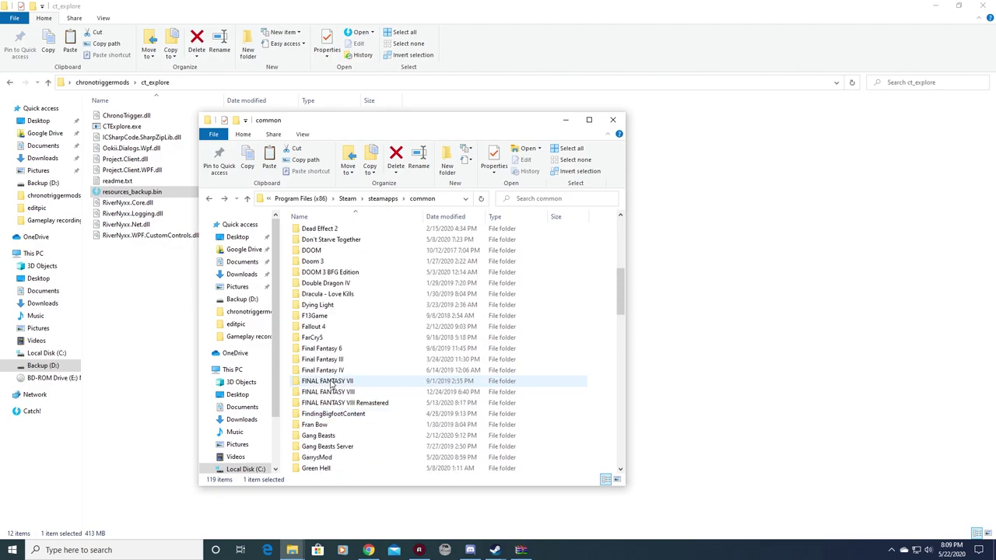
pyautogui.scroll(3, 331, 384)
pyautogui.doubleClick(341, 234)
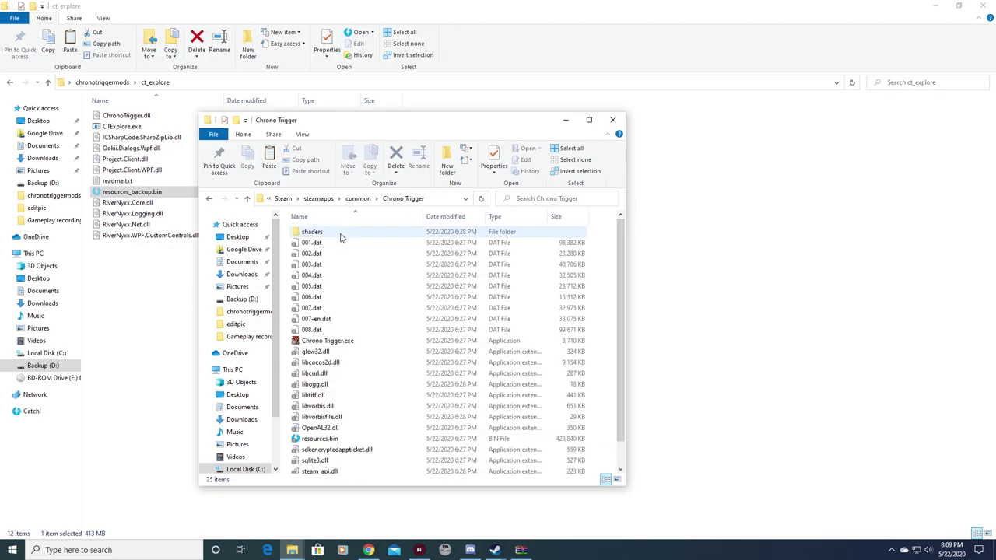
pyautogui.scroll(-1, 544, 350)
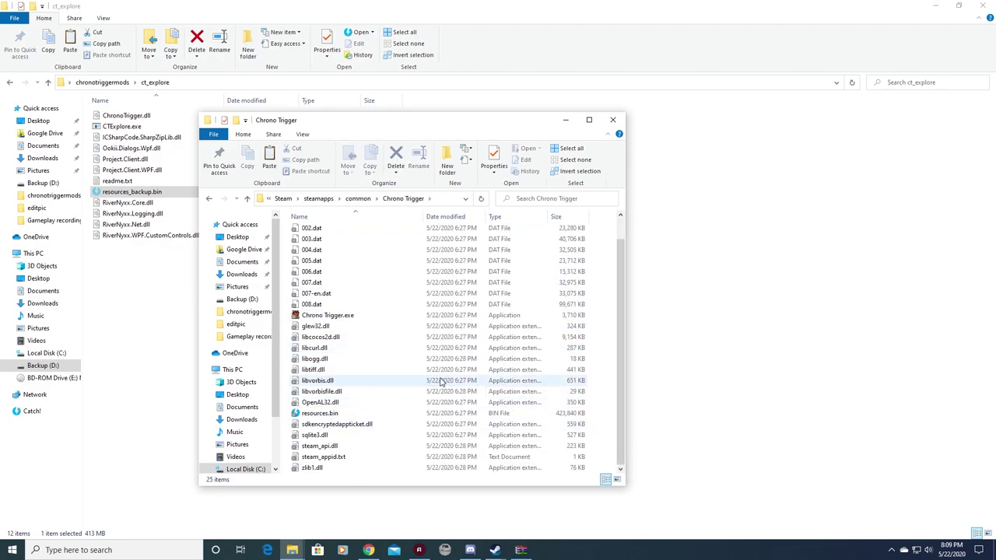
pyautogui.hotkey('ctrl', 'v')
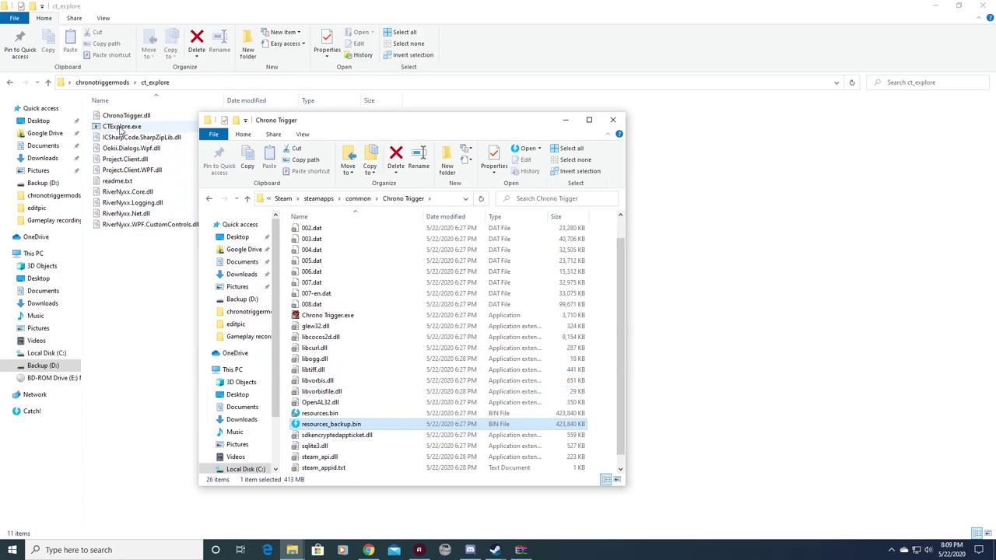
# Launch CTExplore.exe from the ct_explore folder and move its window clear of the file names
pyautogui.click(120, 127)
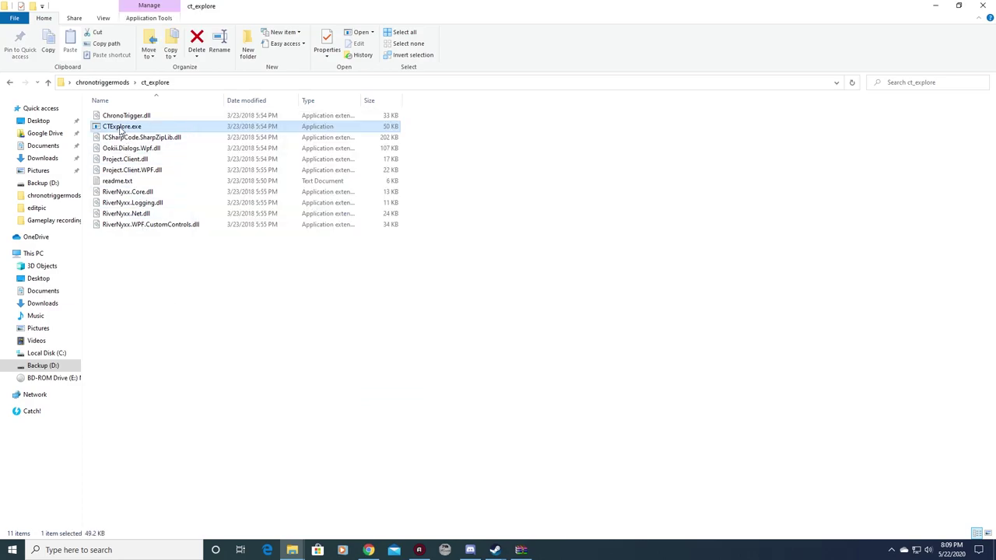
pyautogui.doubleClick(121, 127)
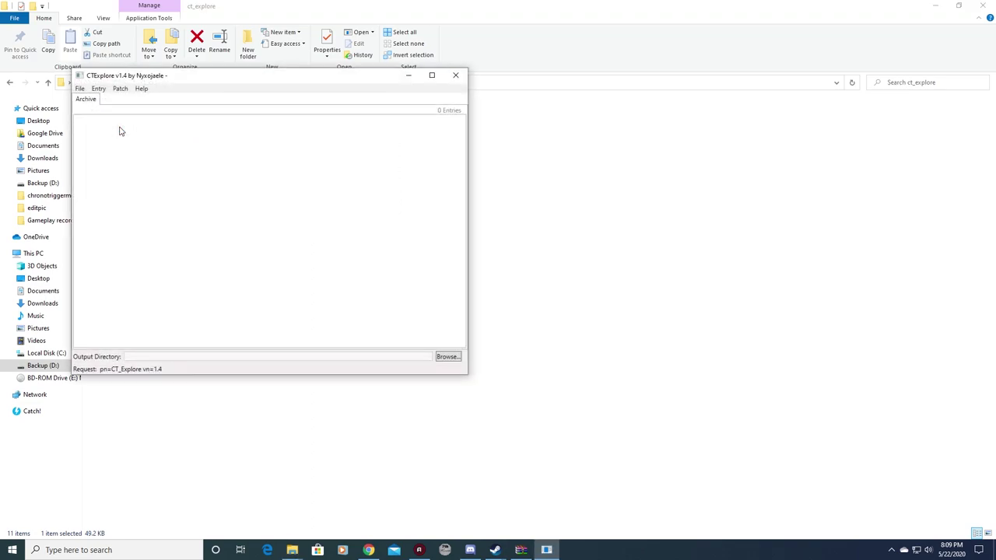
pyautogui.moveTo(178, 83); pyautogui.dragTo(424, 95)
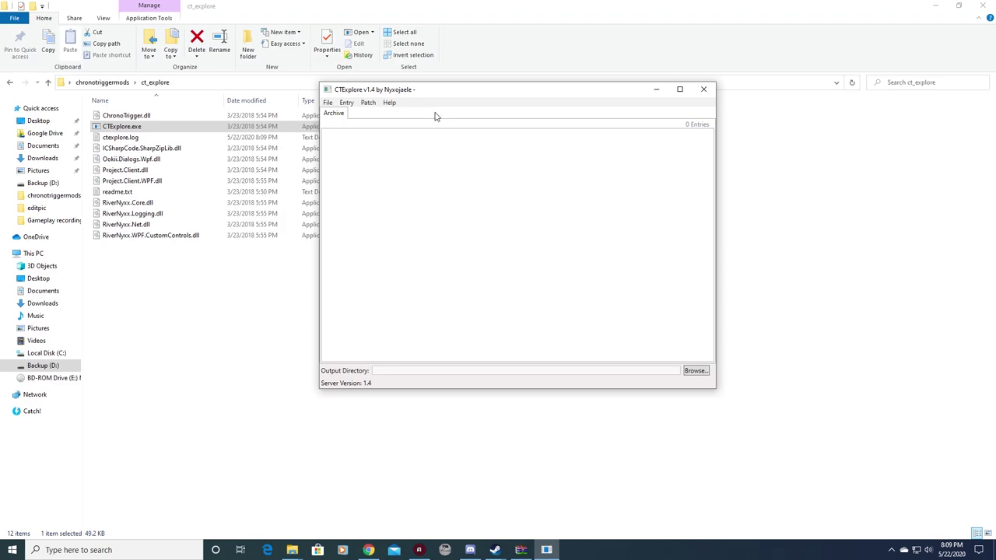
# Start opening an archive in CTExplore and browse to C:\Program Files (x86)\Steam
pyautogui.click(328, 103)
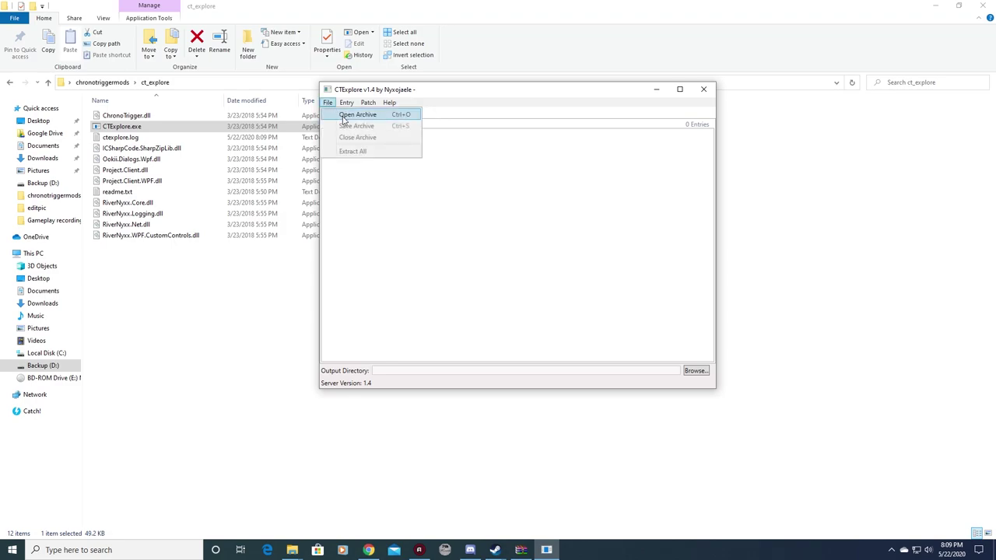
pyautogui.click(343, 116)
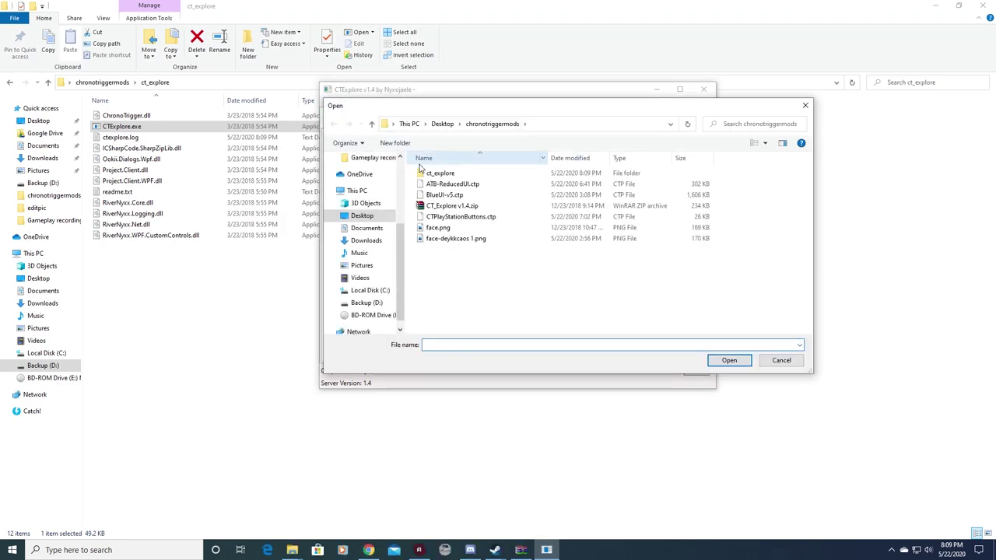
pyautogui.click(372, 292)
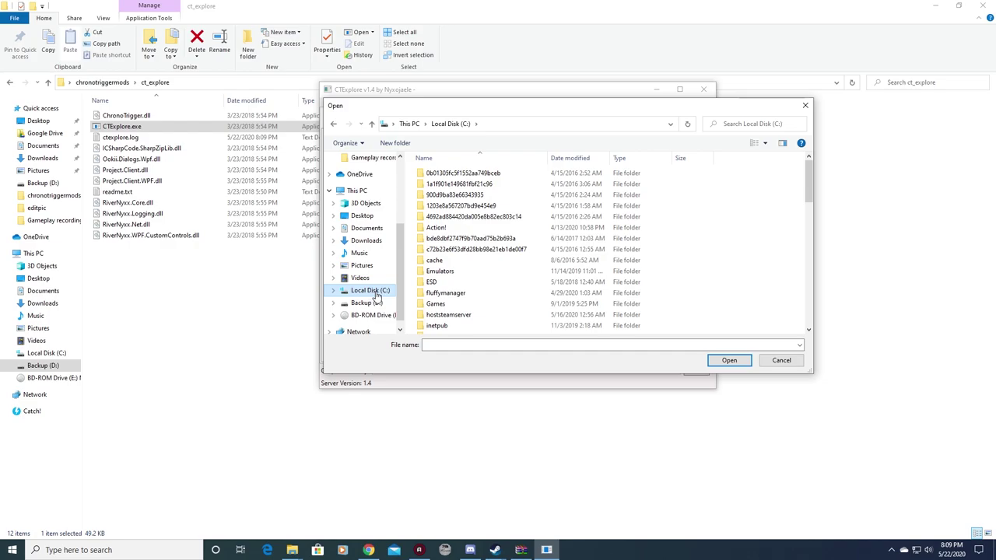
pyautogui.scroll(-2, 501, 291)
pyautogui.doubleClick(490, 304)
pyautogui.scroll(-12, 479, 305)
pyautogui.scroll(-15, 483, 284)
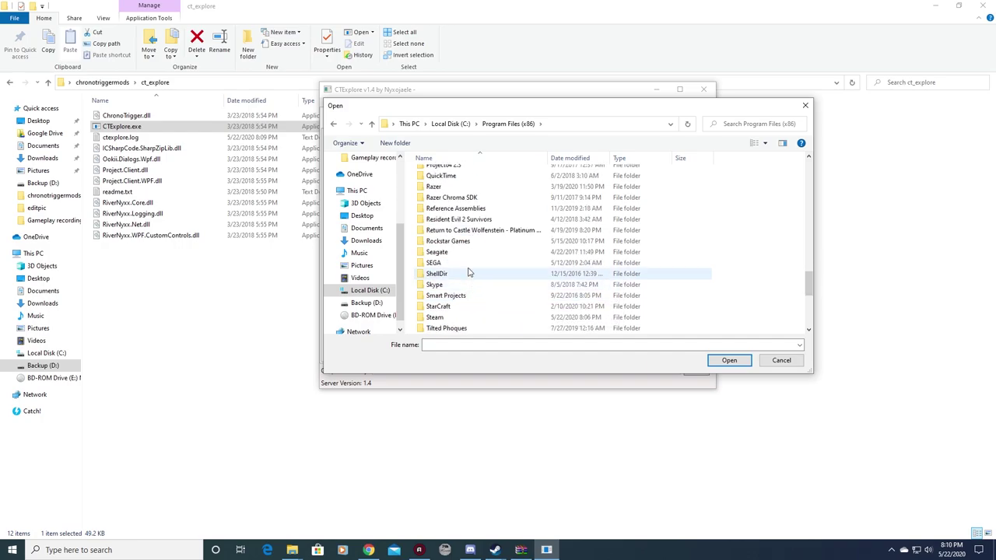
pyautogui.doubleClick(466, 317)
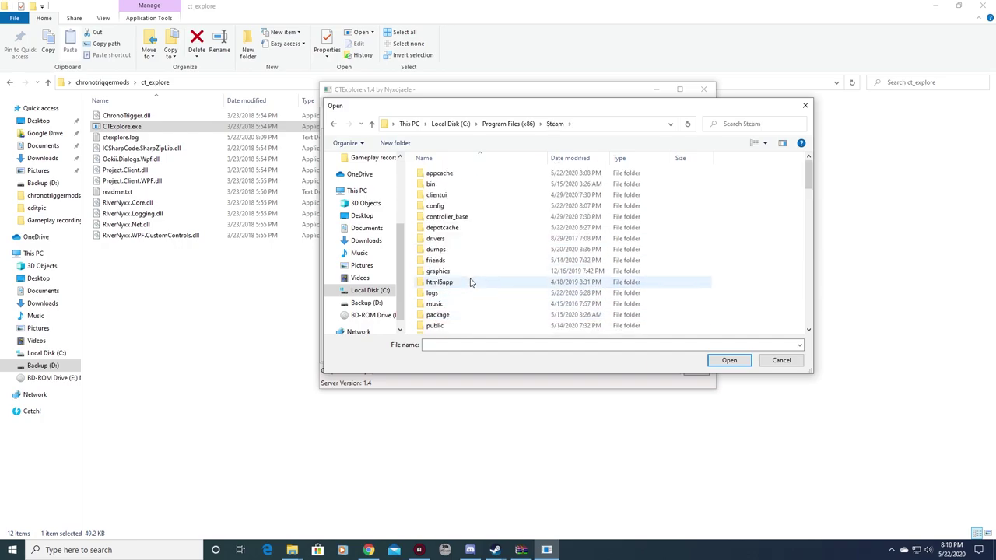
# Open resources.bin from the Chrono Trigger folder under steamapps\common as the archive
pyautogui.scroll(-3, 456, 307)
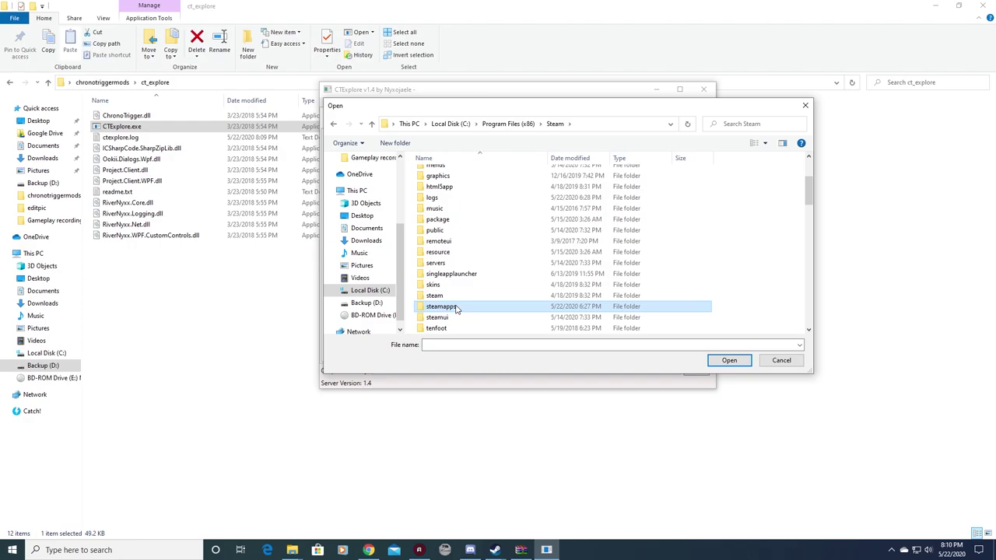
pyautogui.doubleClick(440, 306)
pyautogui.doubleClick(444, 171)
pyautogui.scroll(-3, 470, 285)
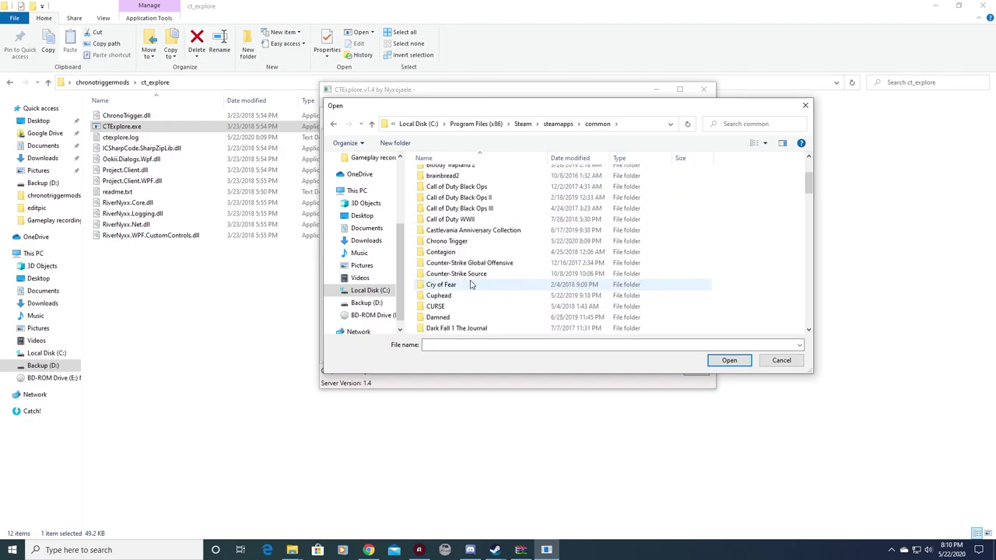
pyautogui.scroll(-2, 457, 305)
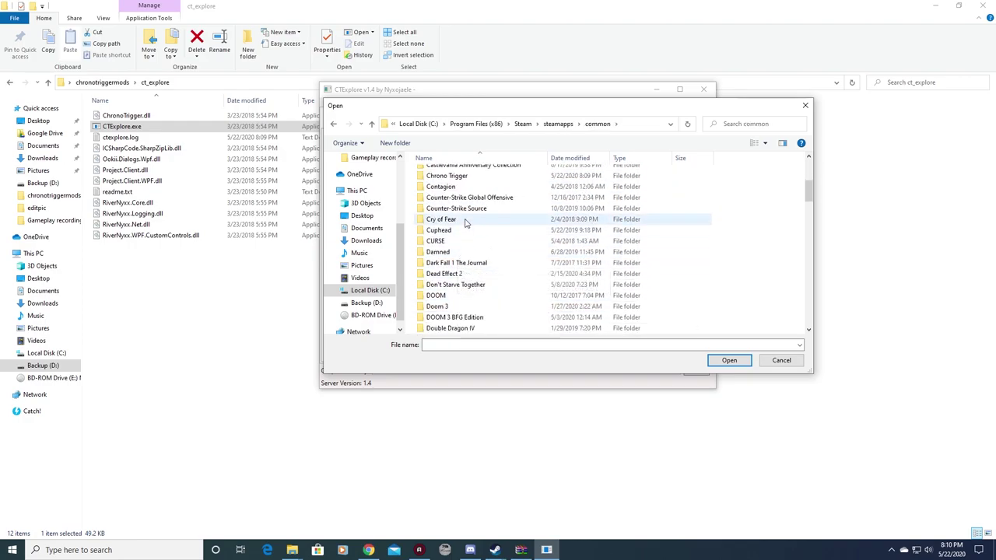
pyautogui.doubleClick(459, 177)
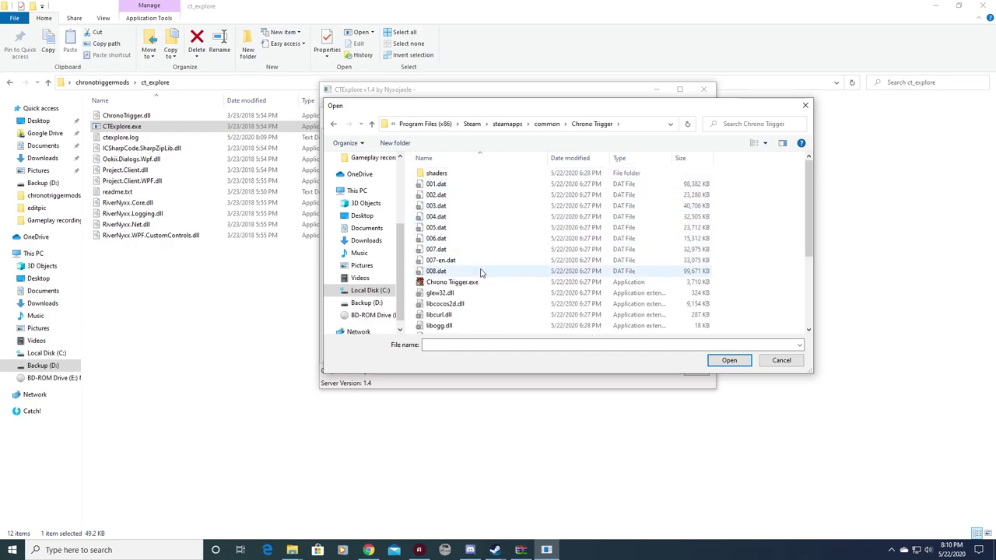
pyautogui.scroll(-3, 481, 271)
pyautogui.click(461, 285)
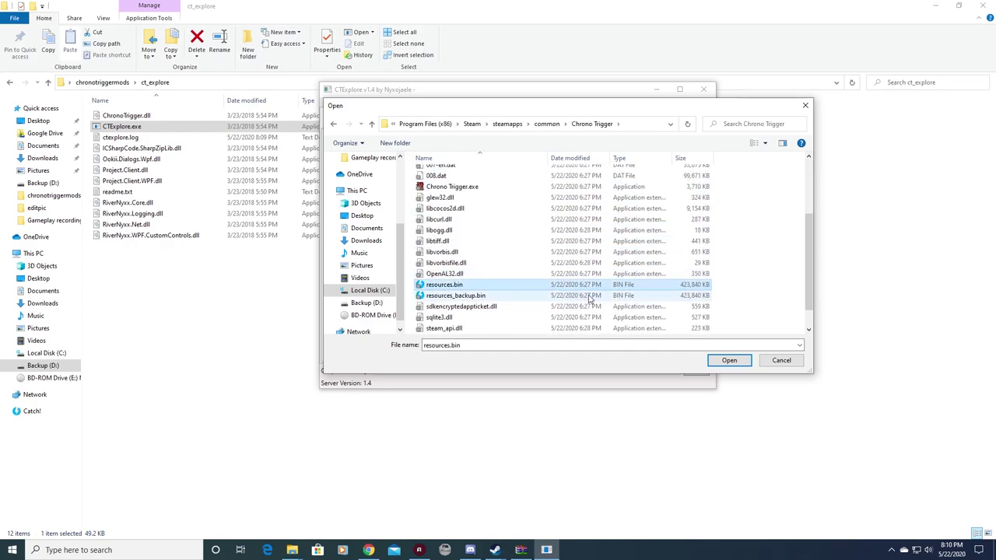
pyautogui.click(726, 362)
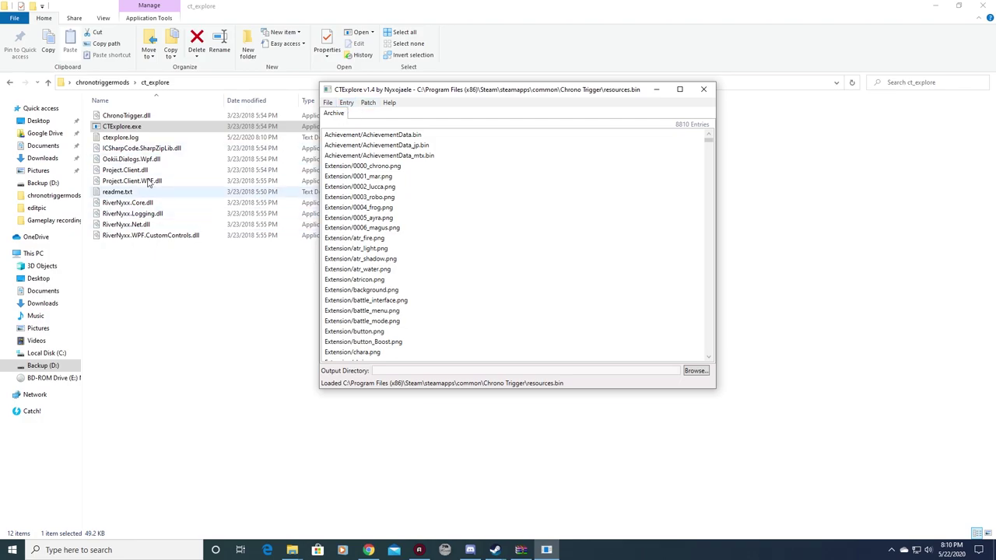
pyautogui.click(347, 102)
pyautogui.moveTo(389, 102)
pyautogui.click(456, 94)
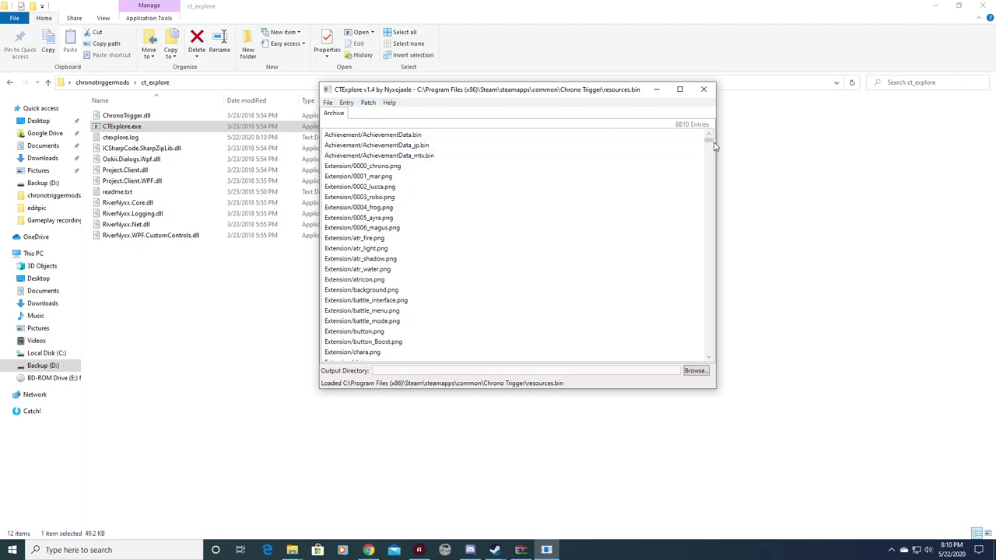
# Show the chronotriggermods folder in File Explorer and extract the archive entries string_1.bin through string_5.bin into that Desktop folder
pyautogui.moveTo(710, 146); pyautogui.dragTo(708, 351)
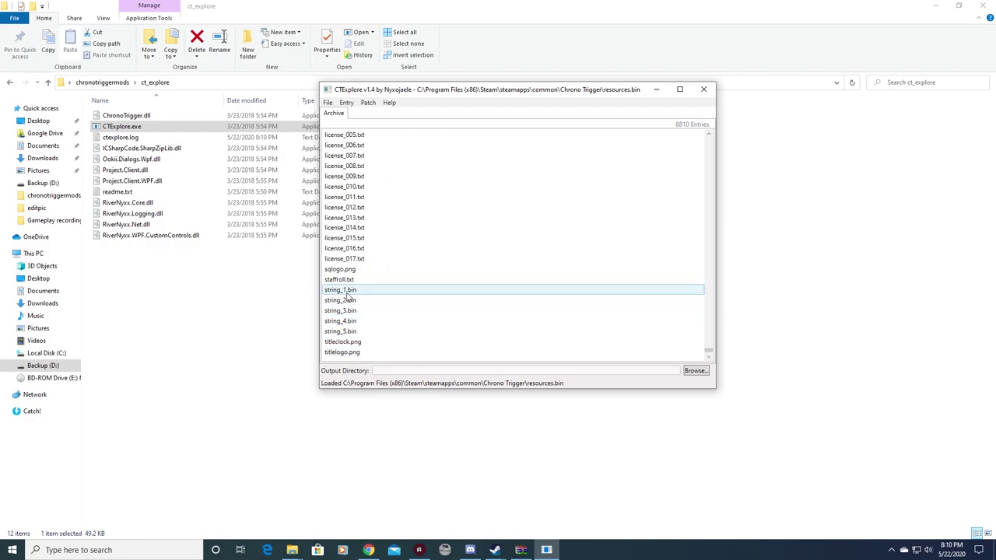
pyautogui.click(10, 83)
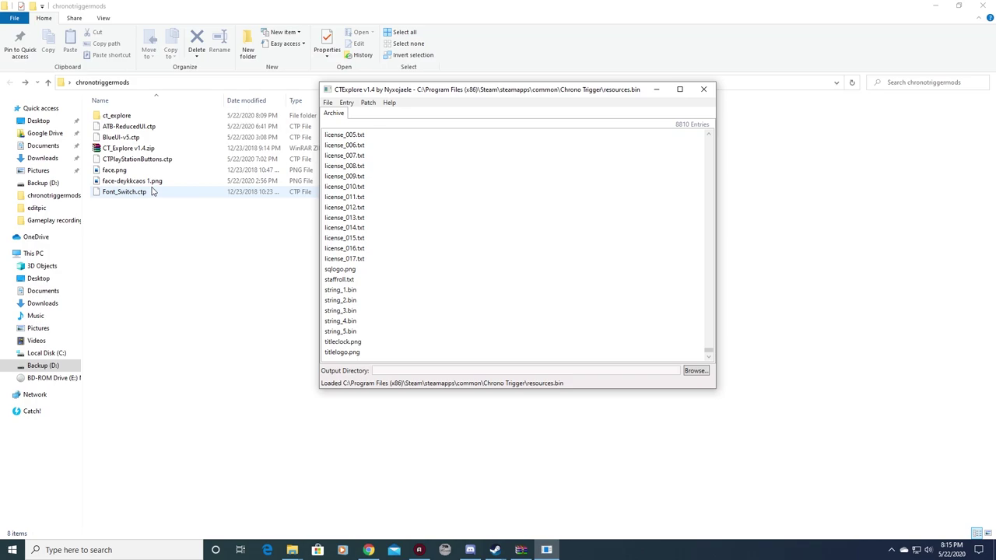
pyautogui.click(340, 291)
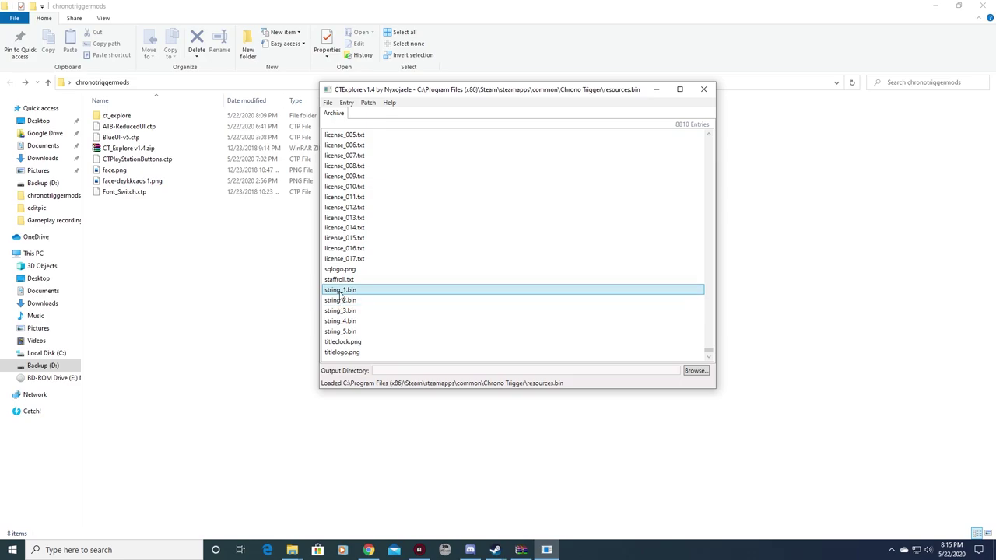
pyautogui.keyDown('shift'); pyautogui.click(345, 333); pyautogui.keyUp('shift')
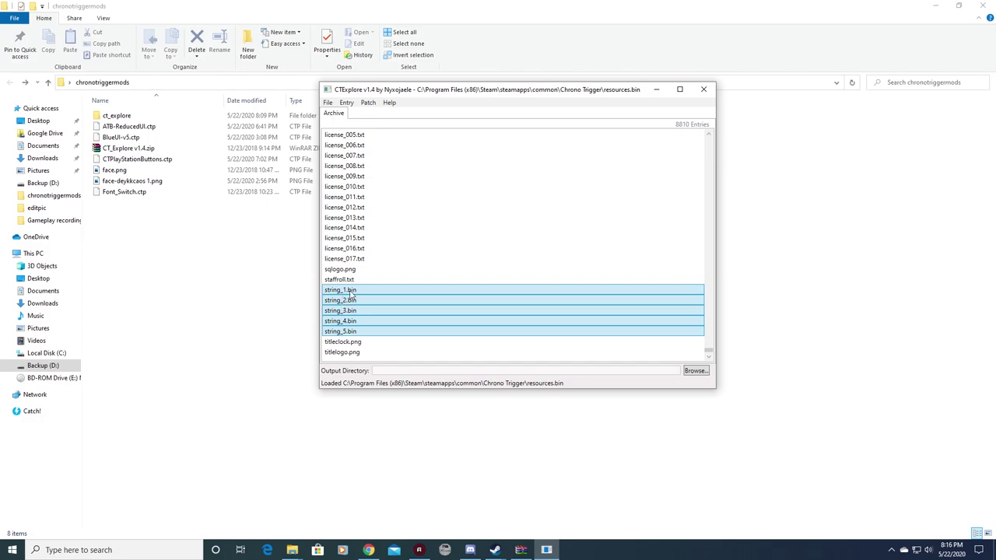
pyautogui.click(347, 103)
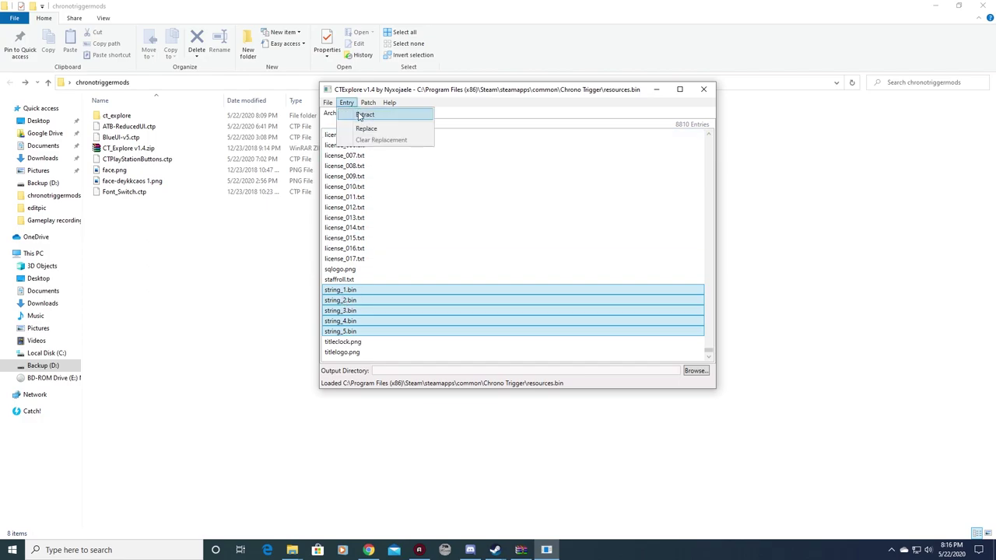
pyautogui.click(362, 115)
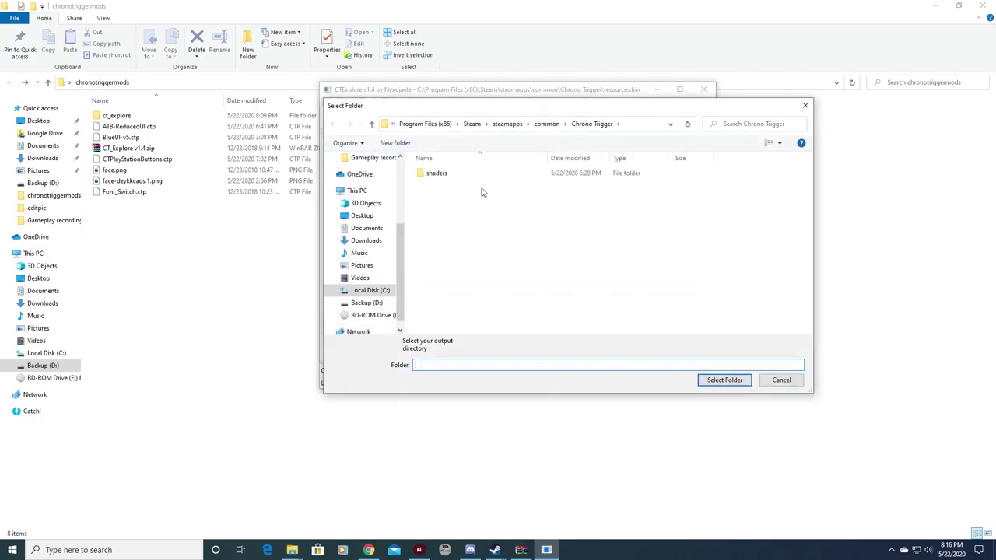
pyautogui.click(368, 218)
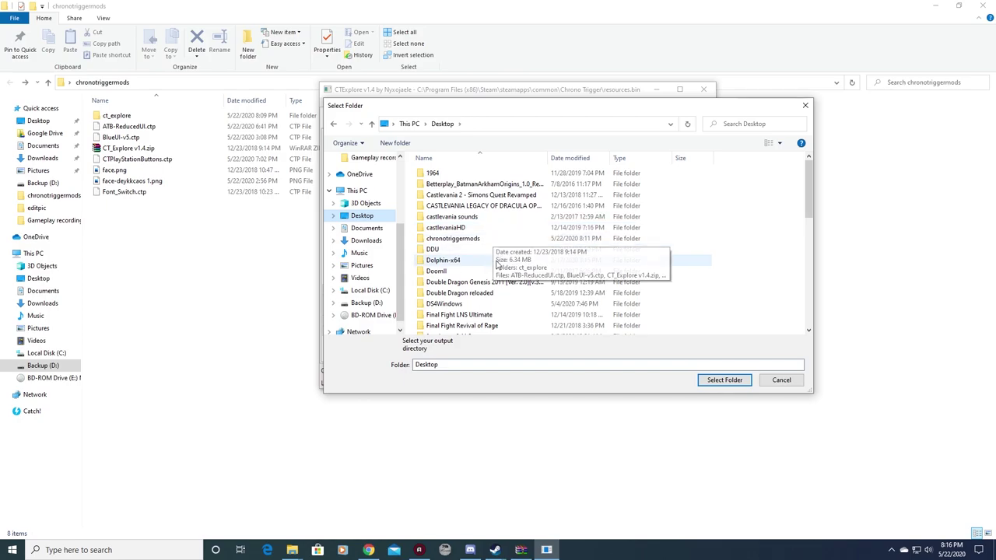
pyautogui.scroll(-2, 493, 282)
pyautogui.scroll(2, 491, 279)
pyautogui.click(451, 234)
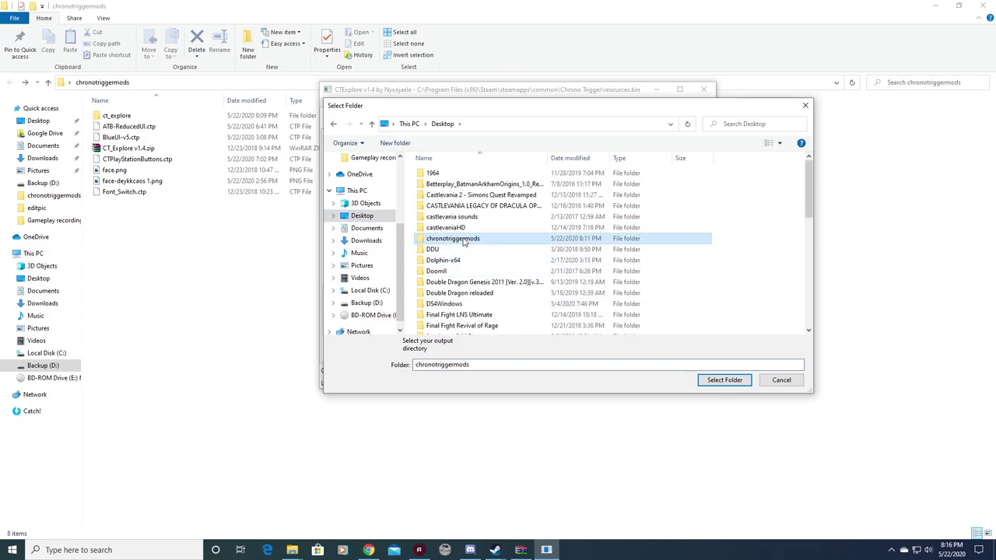
pyautogui.doubleClick(451, 234)
pyautogui.click(723, 381)
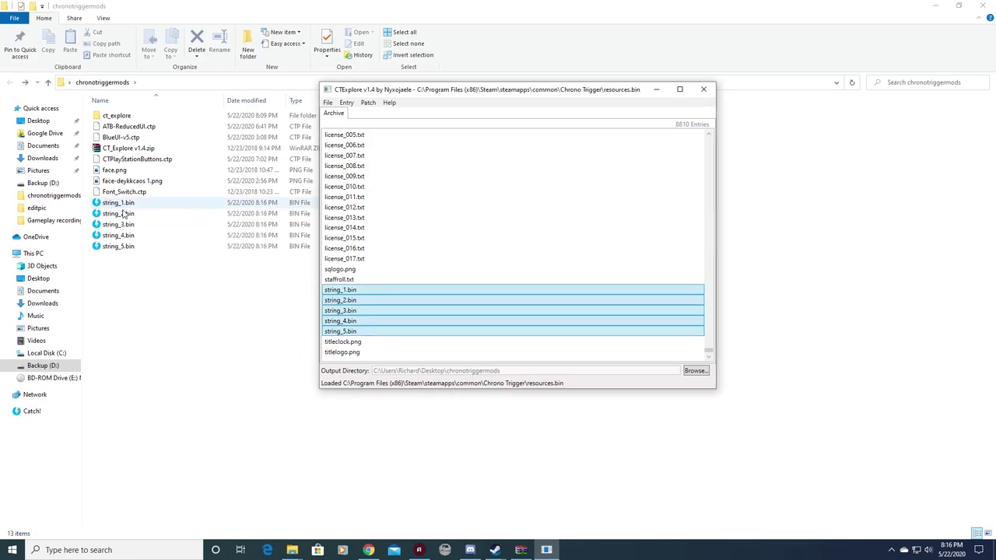
# Replace the archive entry string_2.bin with the extracted string_3.bin and save the archive
pyautogui.click(359, 305)
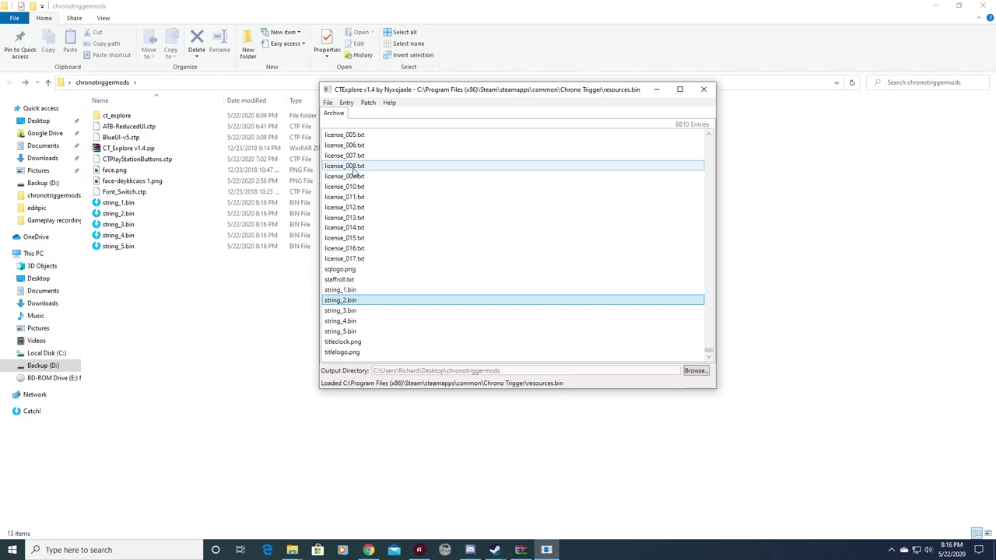
pyautogui.click(347, 103)
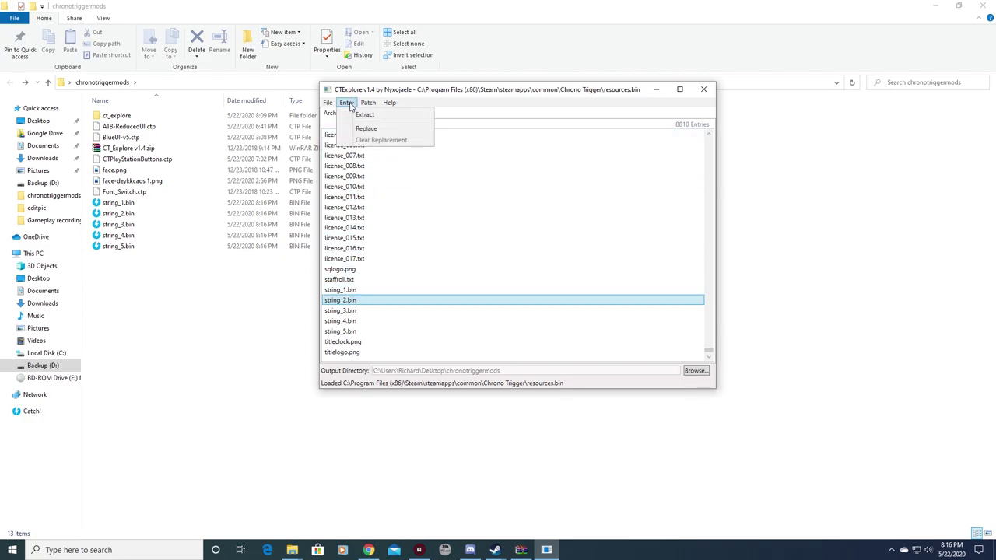
pyautogui.click(359, 128)
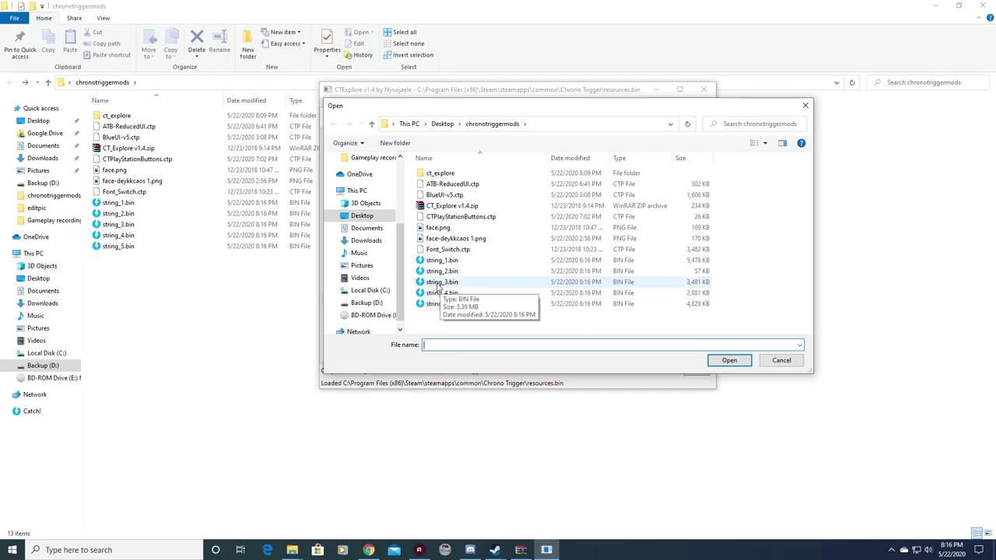
pyautogui.click(437, 285)
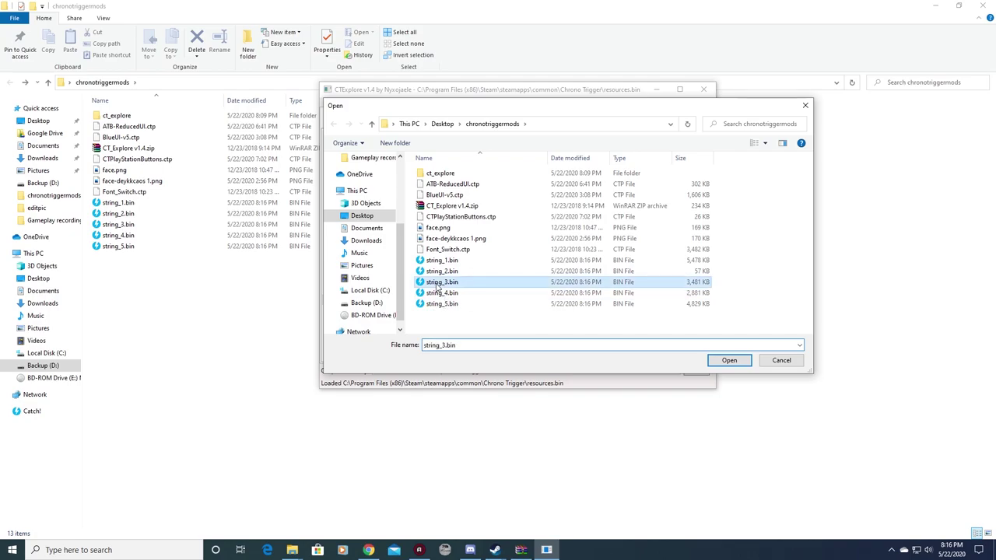
pyautogui.click(712, 360)
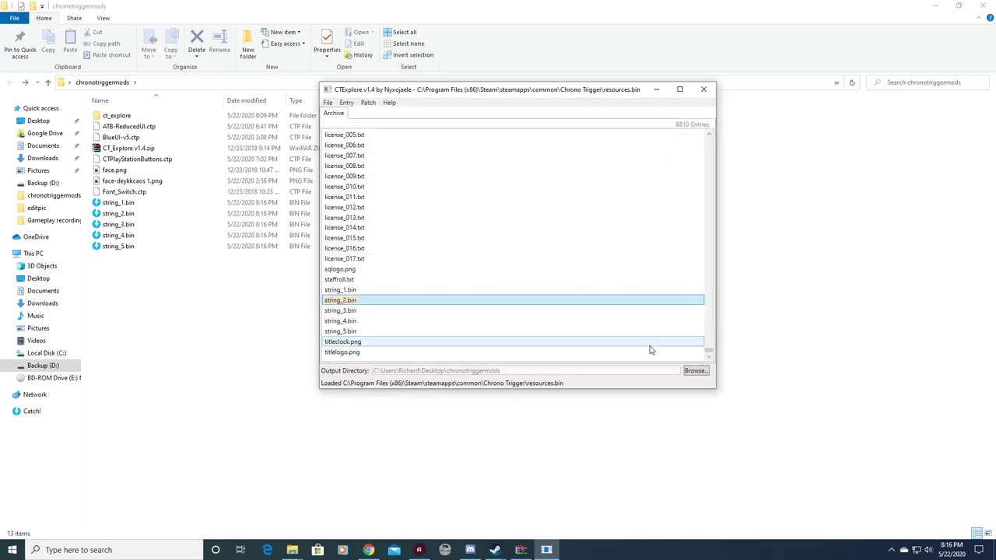
pyautogui.click(330, 103)
pyautogui.click(356, 126)
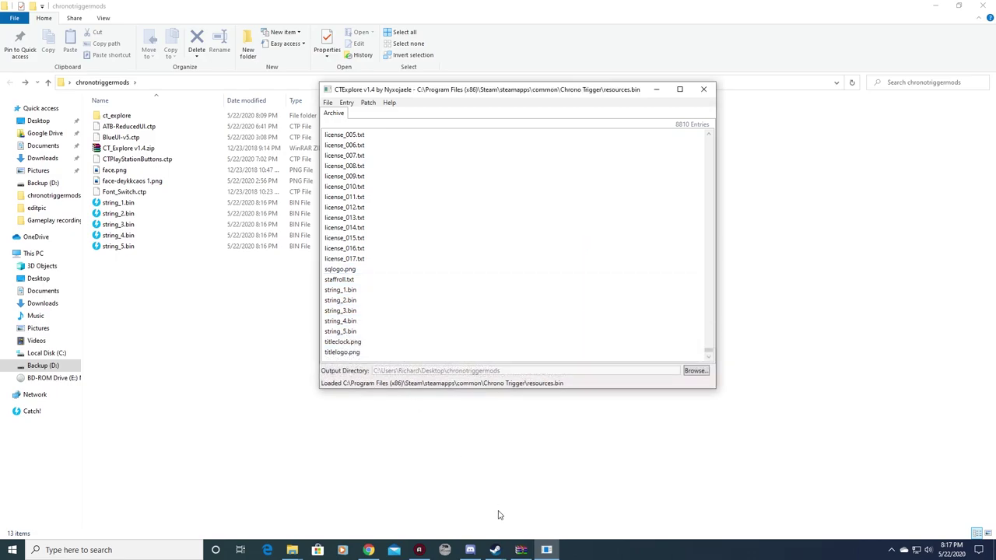
# Switch to Steam, launch Chrono Trigger from the library and bring the game window to the front
pyautogui.click(495, 550)
pyautogui.click(436, 476)
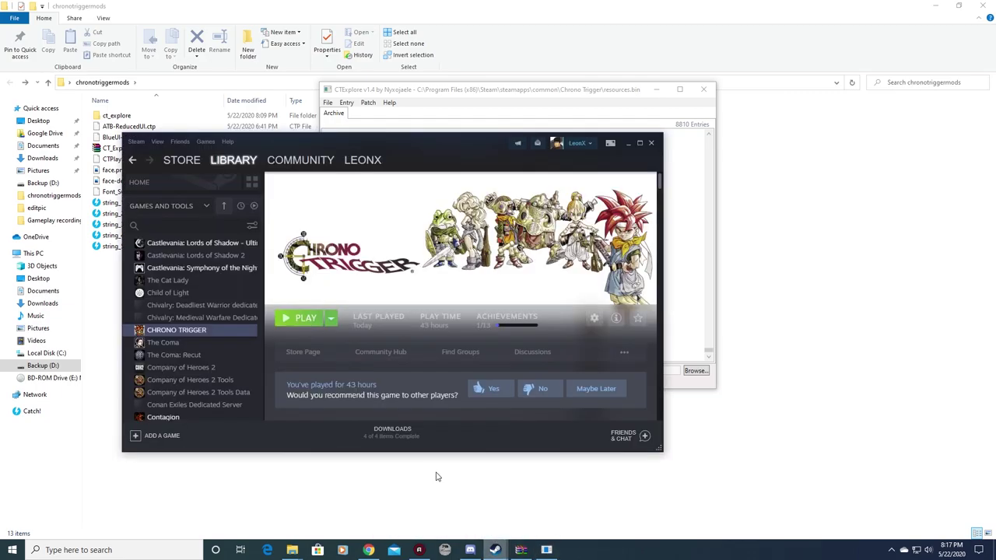
pyautogui.click(302, 321)
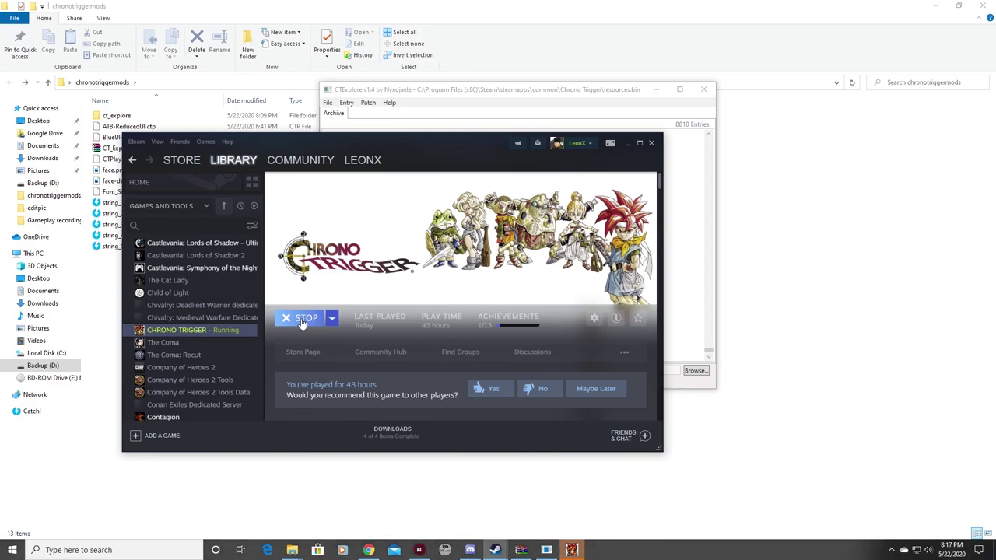
pyautogui.click(573, 532)
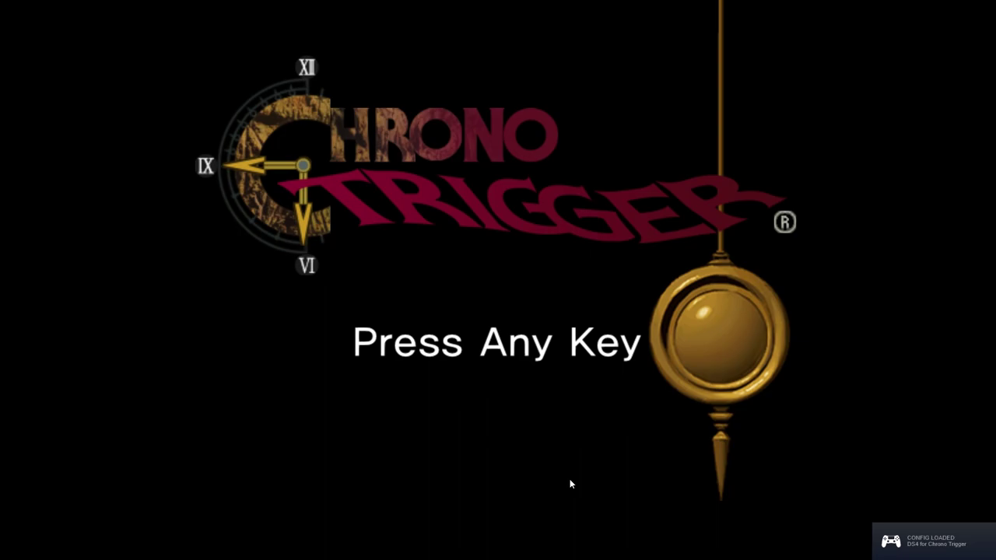
# Open the game's title menu and check its entries from Resume to Quit, stopping at Settings
pyautogui.press('Return')
pyautogui.press('Down')
pyautogui.press('Down')
pyautogui.press('Down')
pyautogui.press('Down')
pyautogui.press('Down')
pyautogui.press('Down')
pyautogui.press('Up')
pyautogui.press('Up')
pyautogui.press('Up')
pyautogui.press('Up')
pyautogui.press('Up')
pyautogui.press('Up')
pyautogui.press('Down')
pyautogui.press('Down')
pyautogui.press('Down')
pyautogui.press('Down')
pyautogui.press('Down')
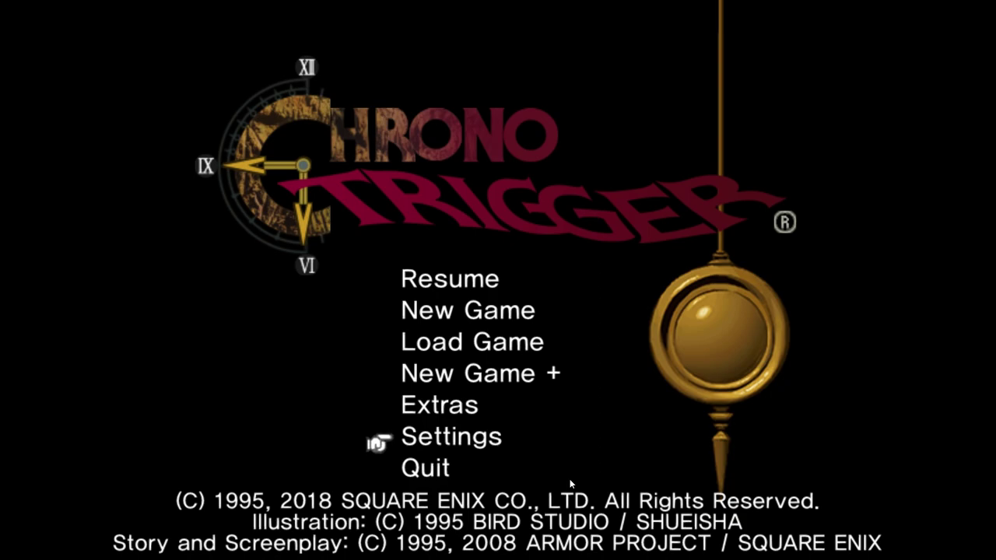
# Open the game's Settings, look over Display Settings, Controls and Licenses, and return to the title screen
pyautogui.press('Return')
pyautogui.press('Down')
pyautogui.press('Down')
pyautogui.press('Down')
pyautogui.press('Up')
pyautogui.press('Up')
pyautogui.press('Up')
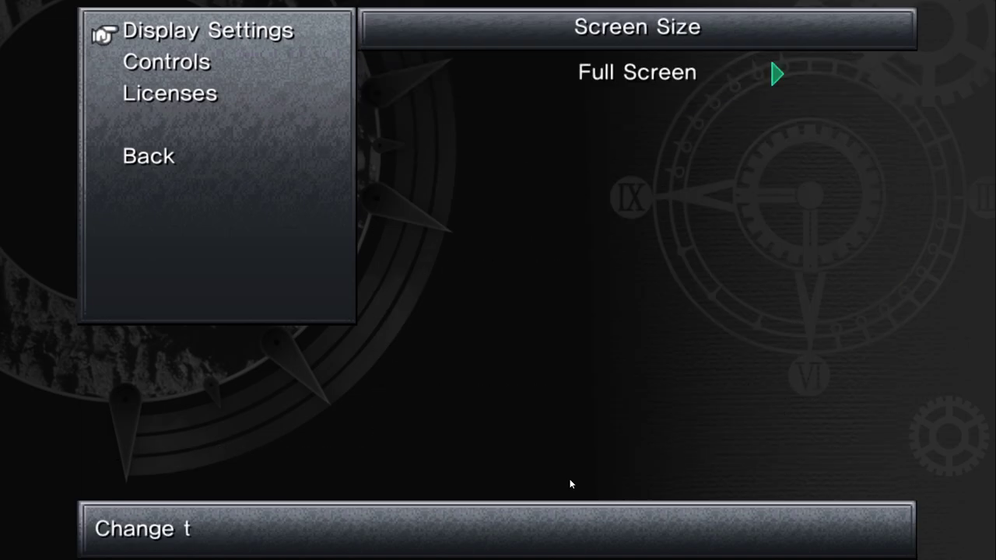
pyautogui.press('Down')
pyautogui.press('Down')
pyautogui.press('Down')
pyautogui.press('Return')
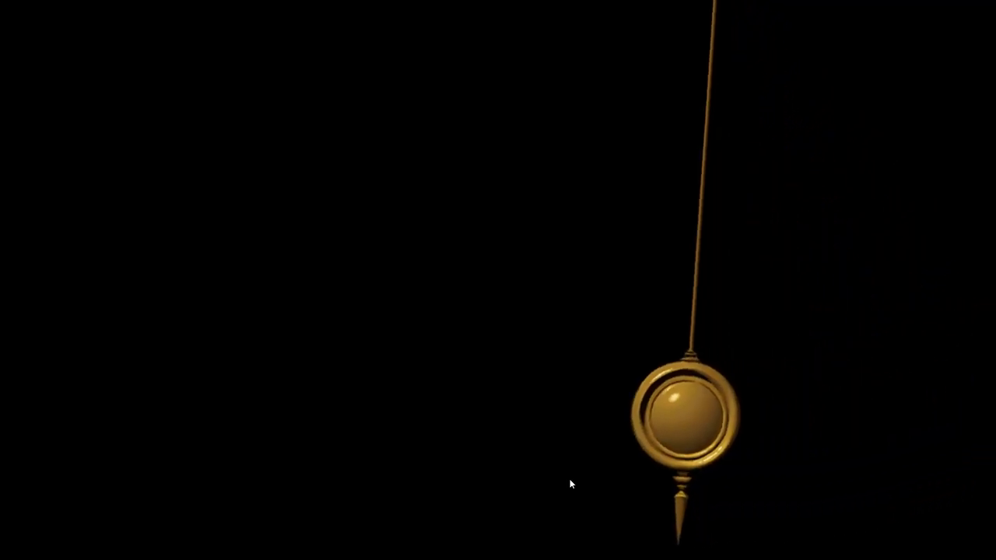
# Load the Dream's End save in slot 1 from the title menu
pyautogui.press('Return')
pyautogui.press('Down')
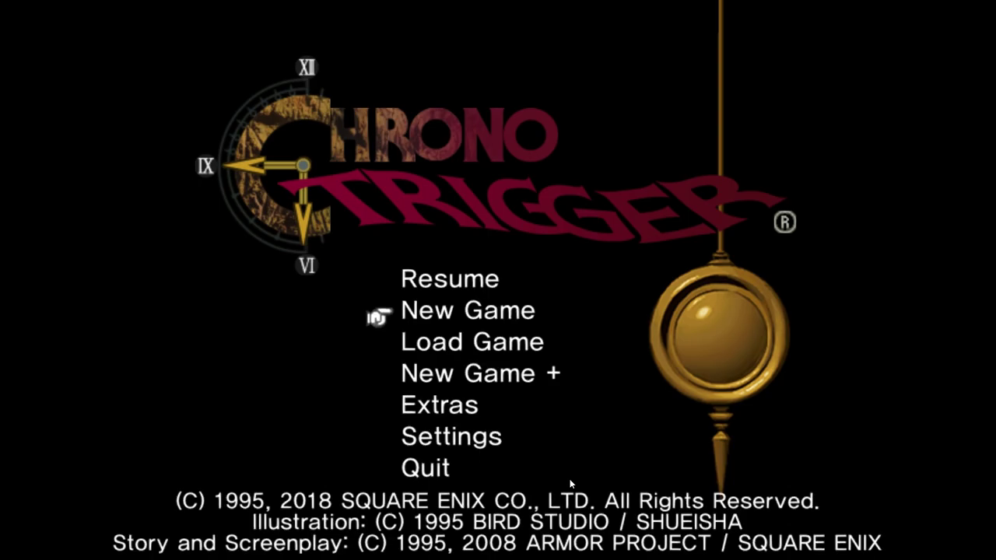
pyautogui.press('Up')
pyautogui.press('Down')
pyautogui.press('Down')
pyautogui.press('Up')
pyautogui.press('Down')
pyautogui.press('Return')
pyautogui.press('Return')
pyautogui.press('Up')
pyautogui.press('Return')
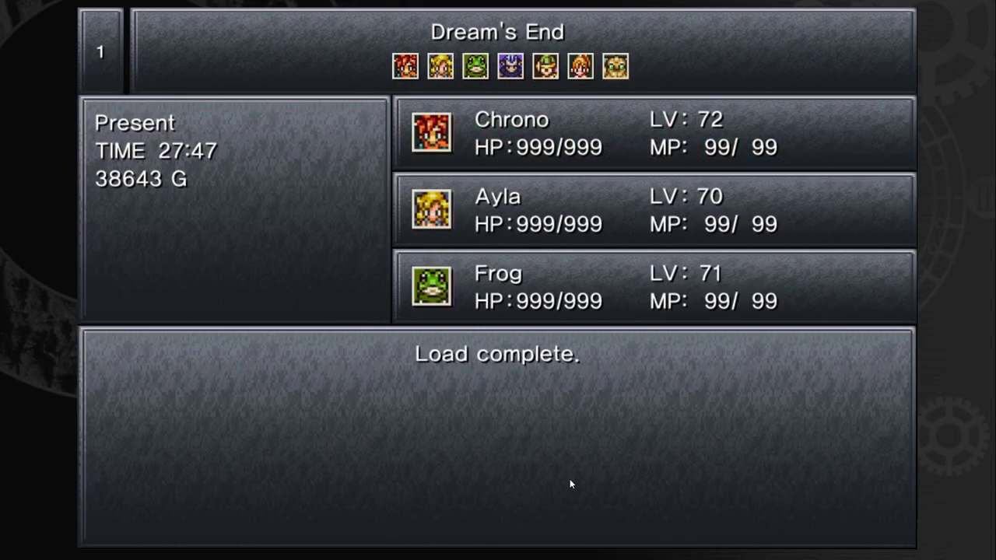
# Walk the party into Guardia Forest, run into the mushroom enemies and attack one with Chrono
pyautogui.press('Up')
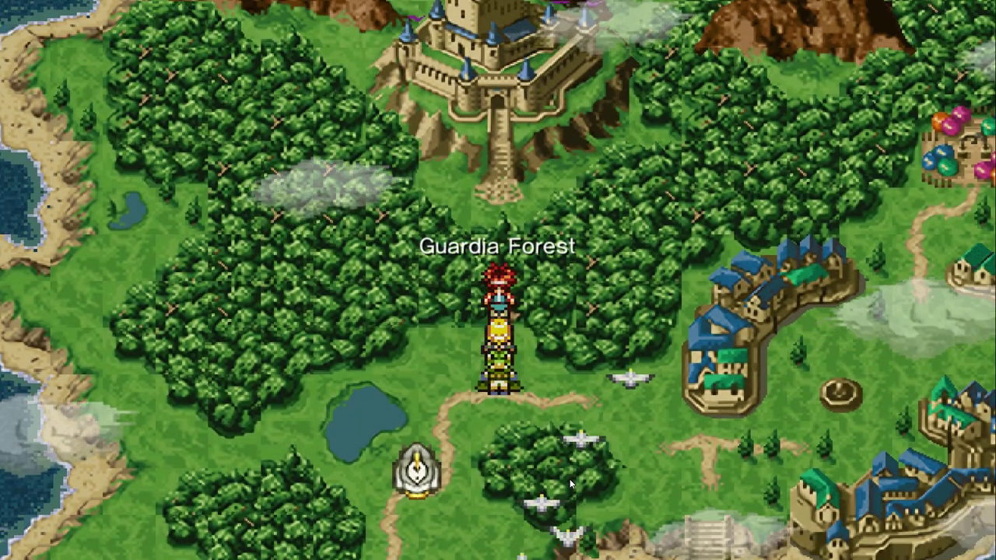
pyautogui.press('Up')
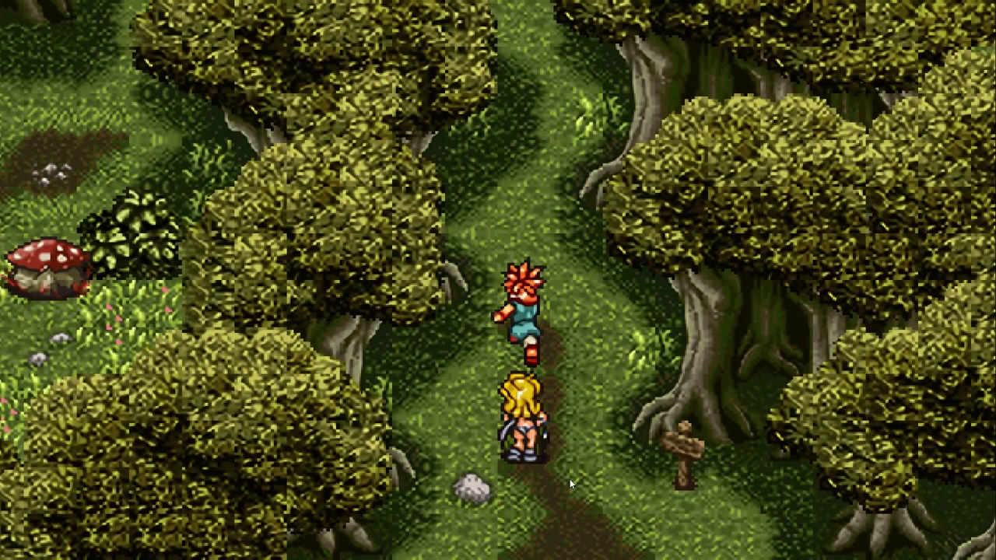
pyautogui.press('Right')
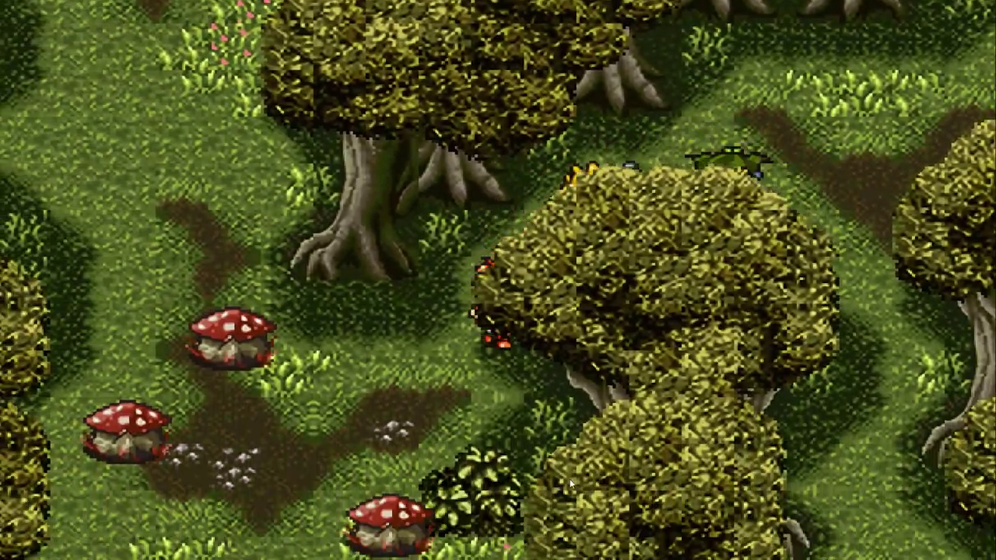
pyautogui.press('Down')
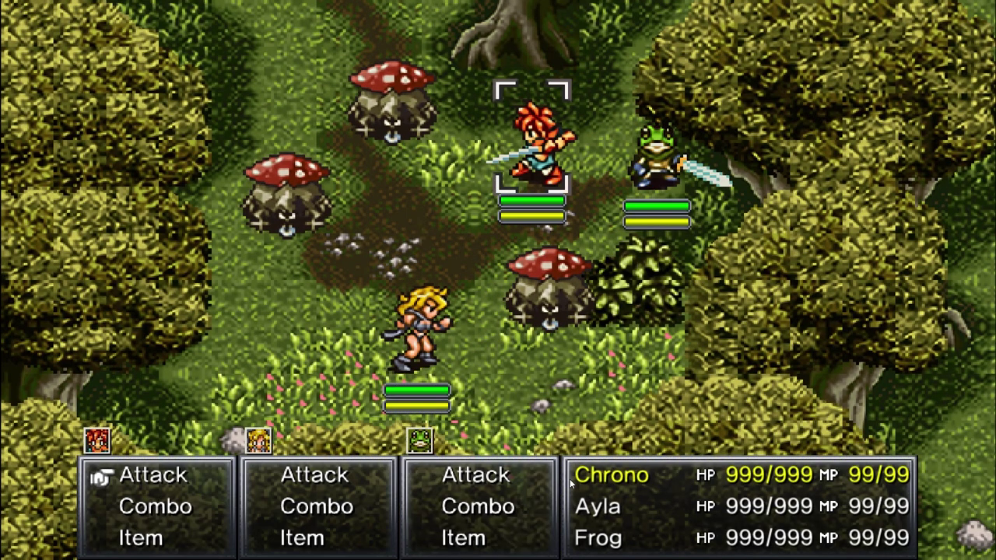
pyautogui.press('Return')
pyautogui.press('Return')
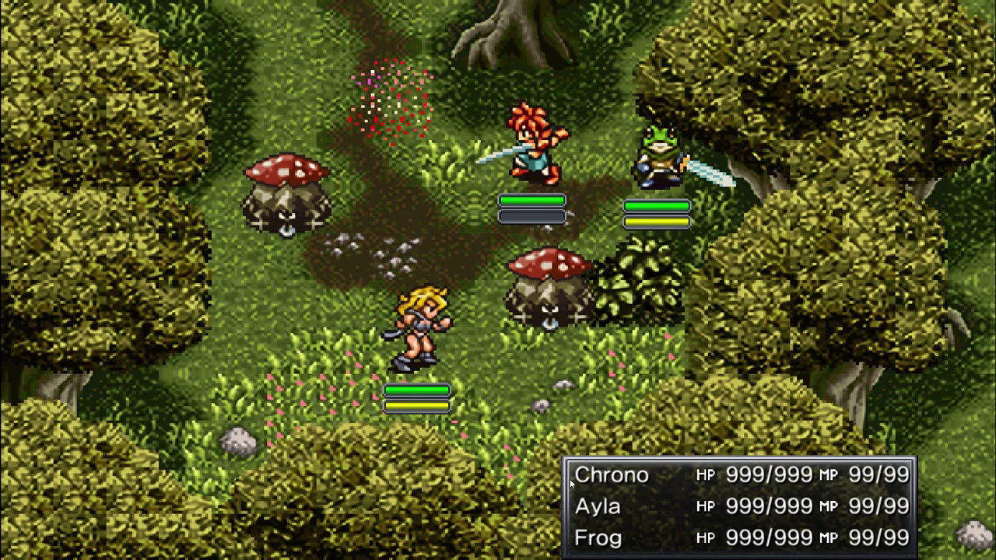
# Finish the battle against the mushroom enemies and open Settings from the party menu
pyautogui.press('Return')
pyautogui.press('Return')
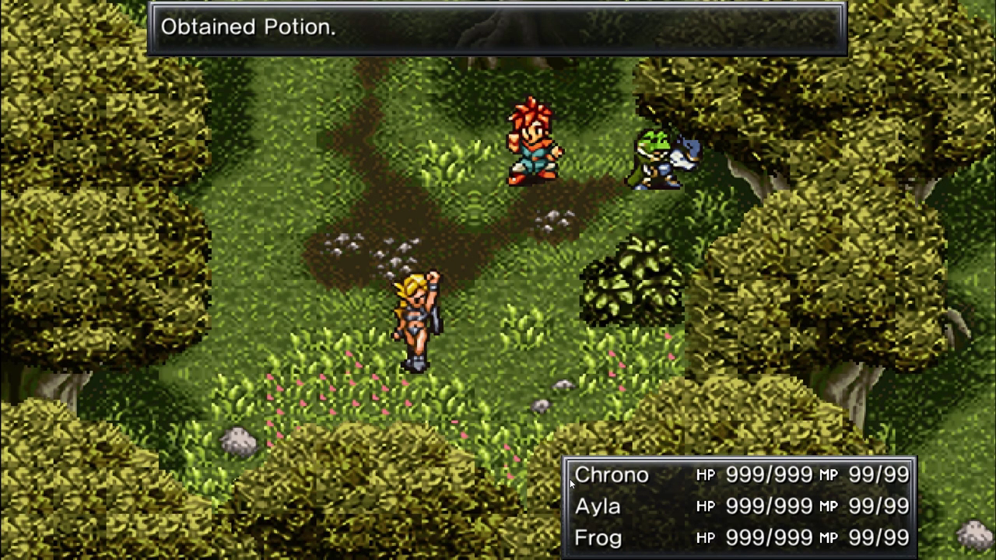
pyautogui.press('Escape')
pyautogui.press('Up')
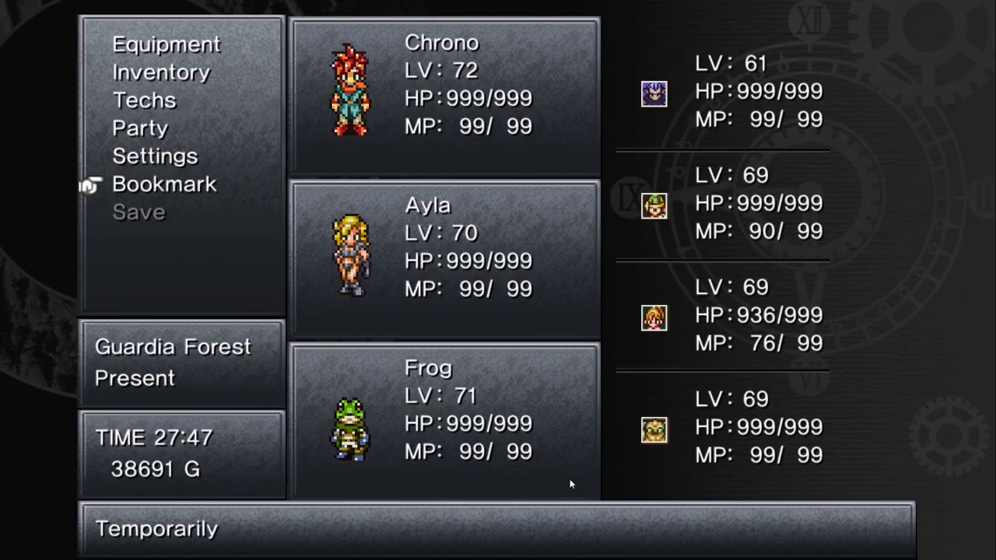
pyautogui.press('Up')
pyautogui.press('Return')
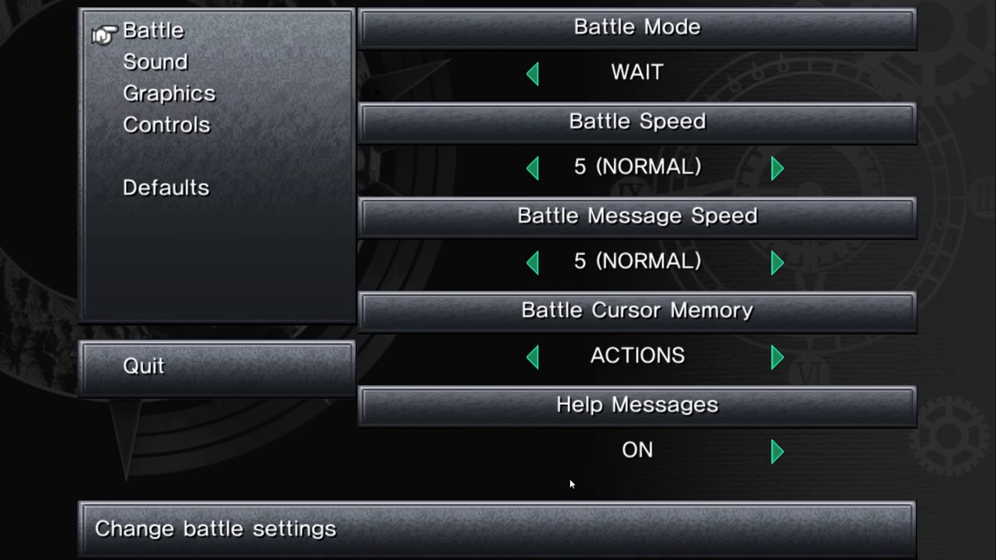
# Quit the game from its Settings screen and confirm leaving
pyautogui.press('Down')
pyautogui.press('Down')
pyautogui.press('Down')
pyautogui.press('Down')
pyautogui.press('Down')
pyautogui.press('Return')
pyautogui.press('Up')
pyautogui.press('Return')
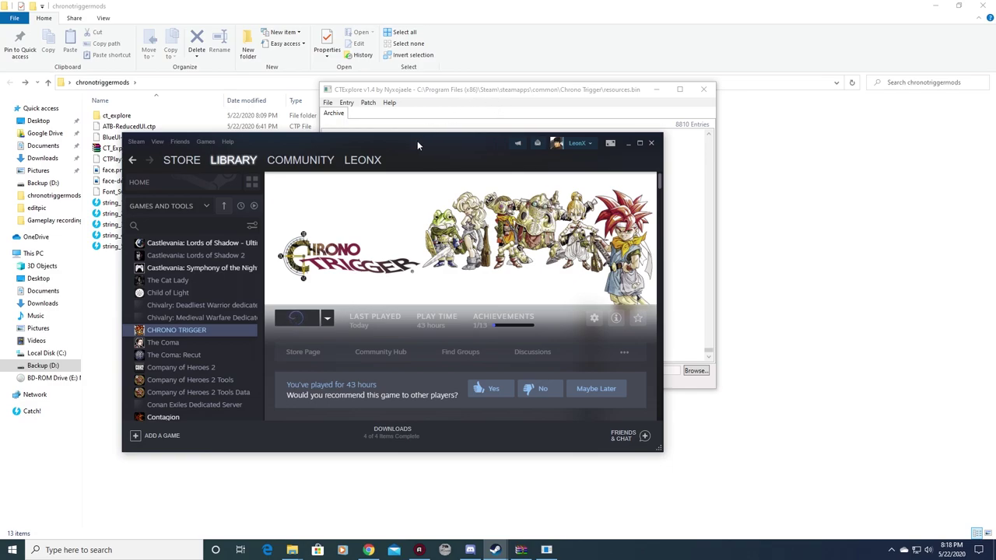
# Switch to CTExplore, load the patch BlueUI-v5.ctp without clearing previously configured replacements, and save the archive
pyautogui.moveTo(418, 146); pyautogui.dragTo(548, 165)
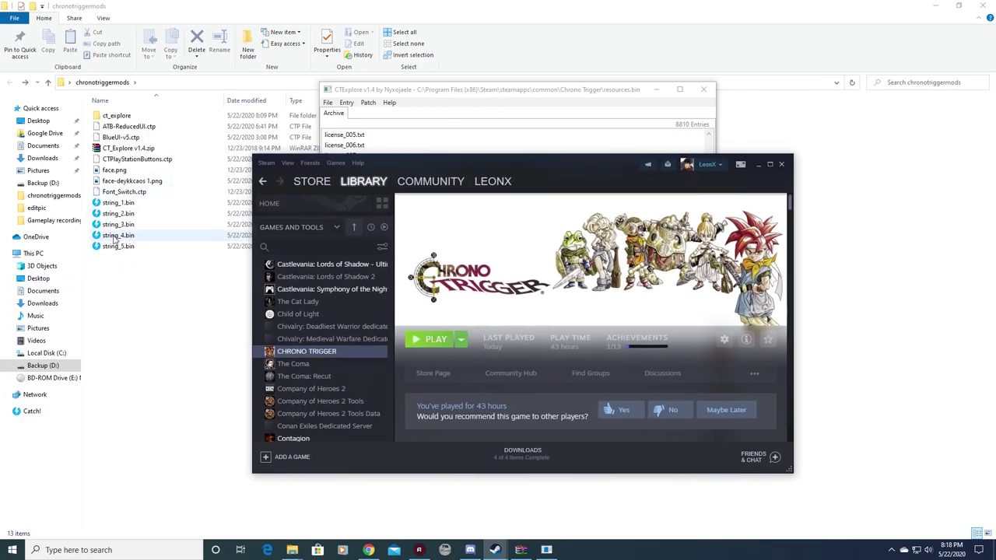
pyautogui.click(153, 194)
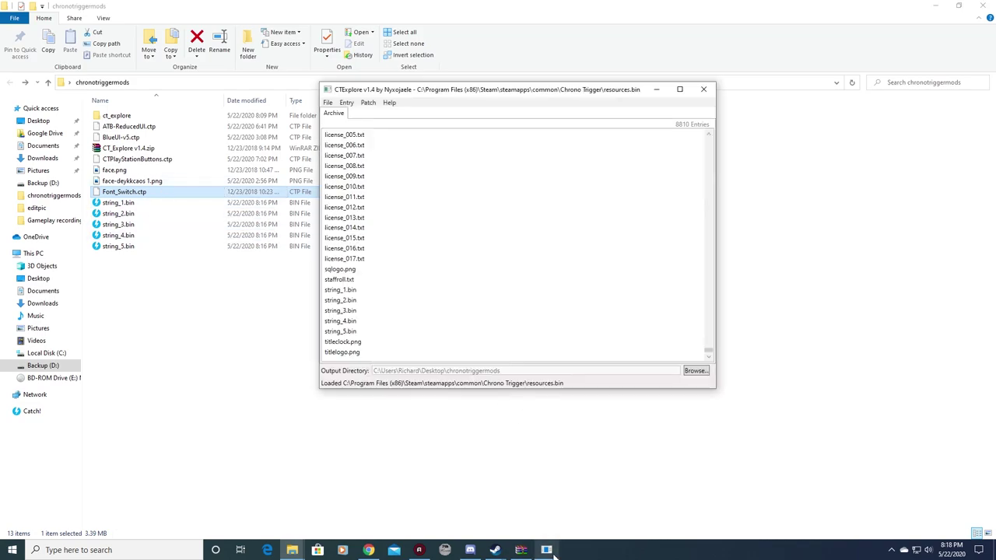
pyautogui.scroll(3, 354, 122)
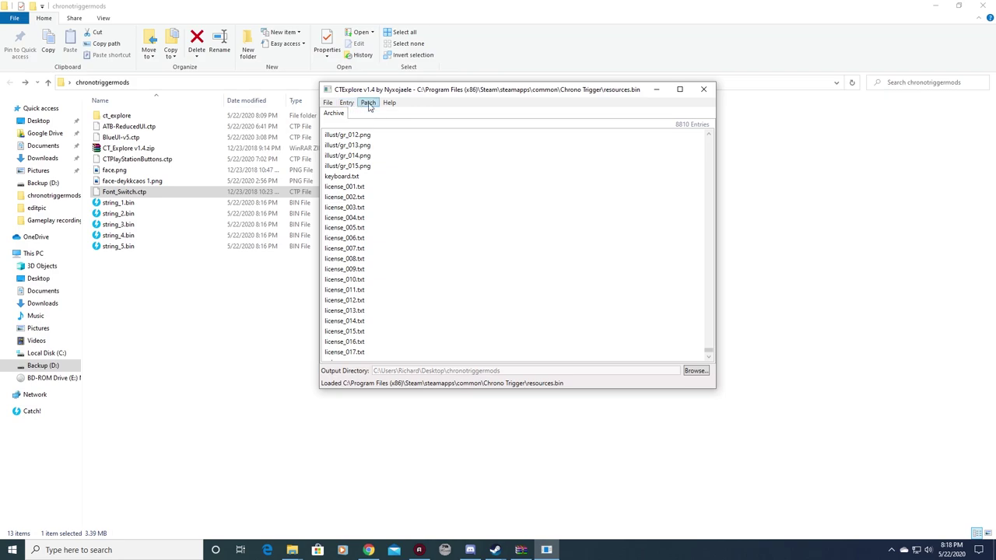
pyautogui.click(369, 104)
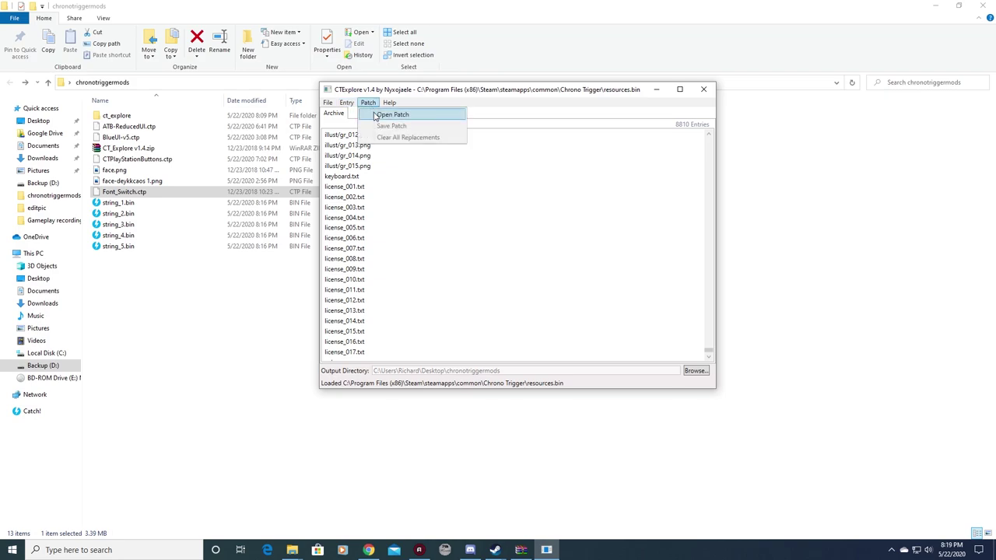
pyautogui.click(377, 115)
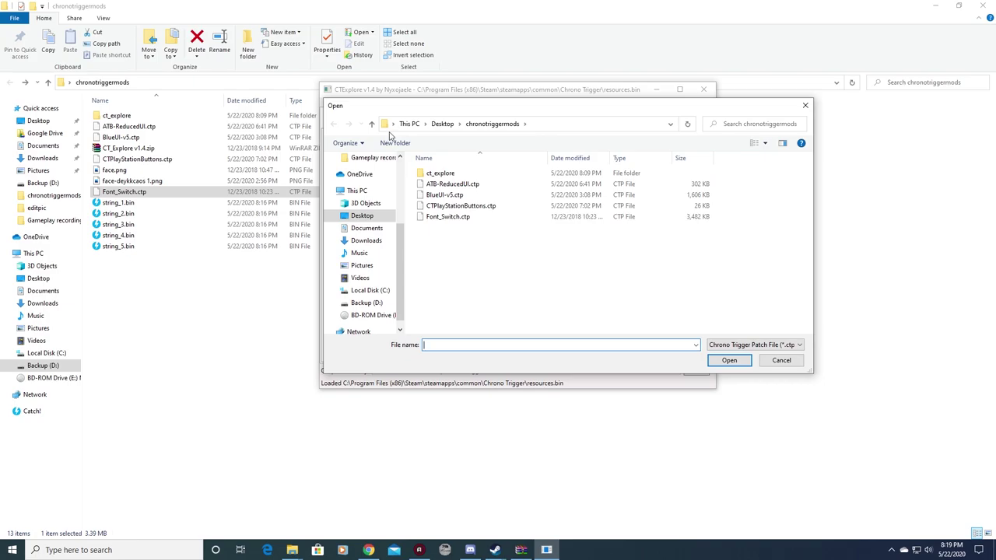
pyautogui.click(461, 197)
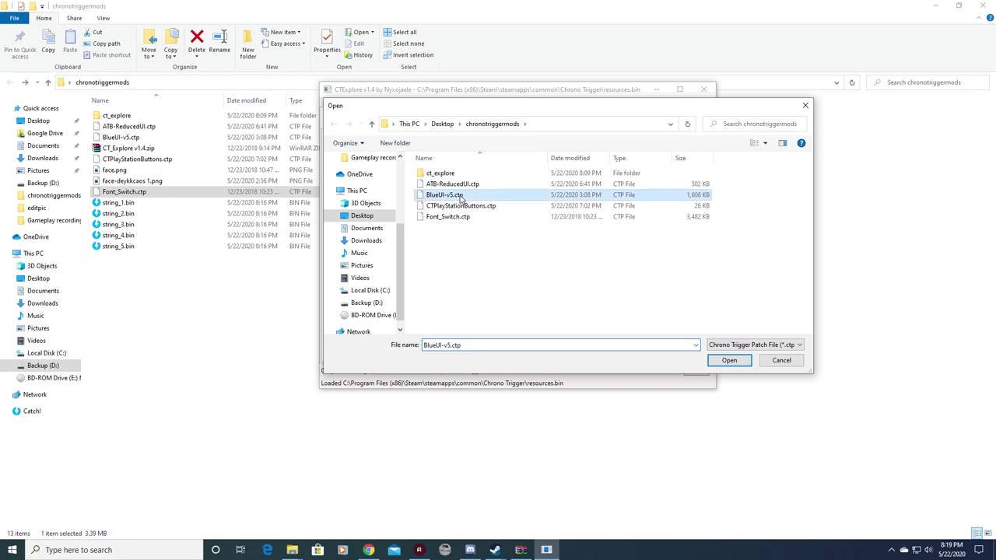
pyautogui.click(728, 361)
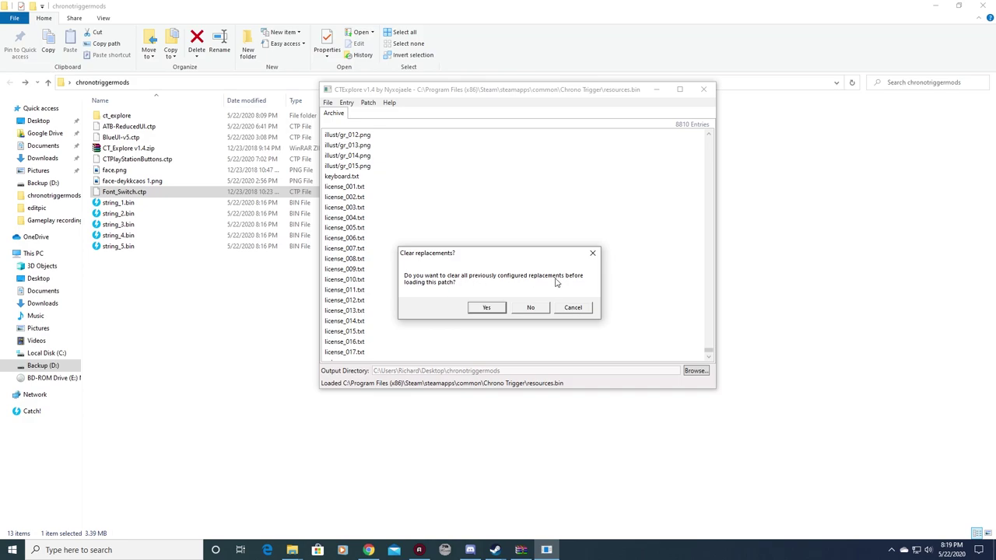
pyautogui.click(536, 311)
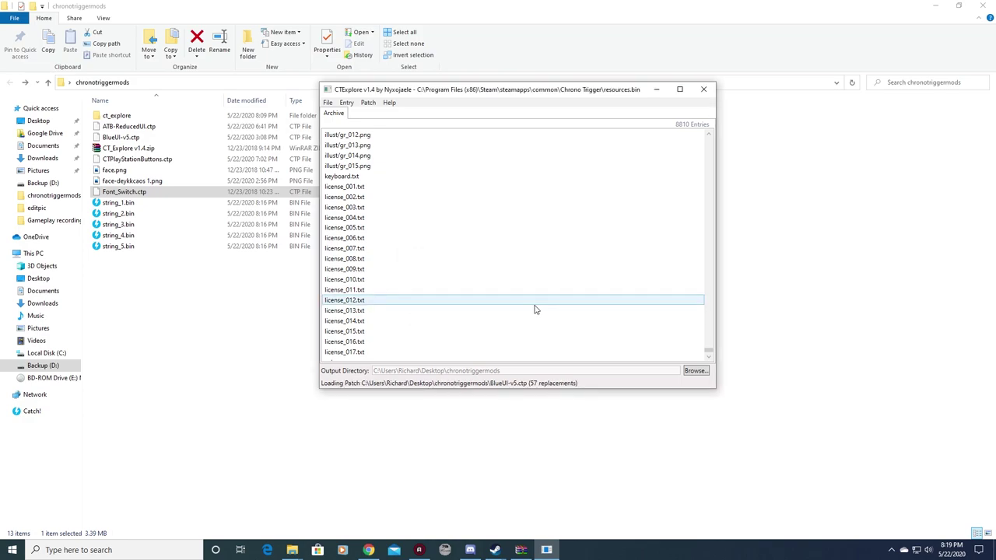
pyautogui.click(329, 104)
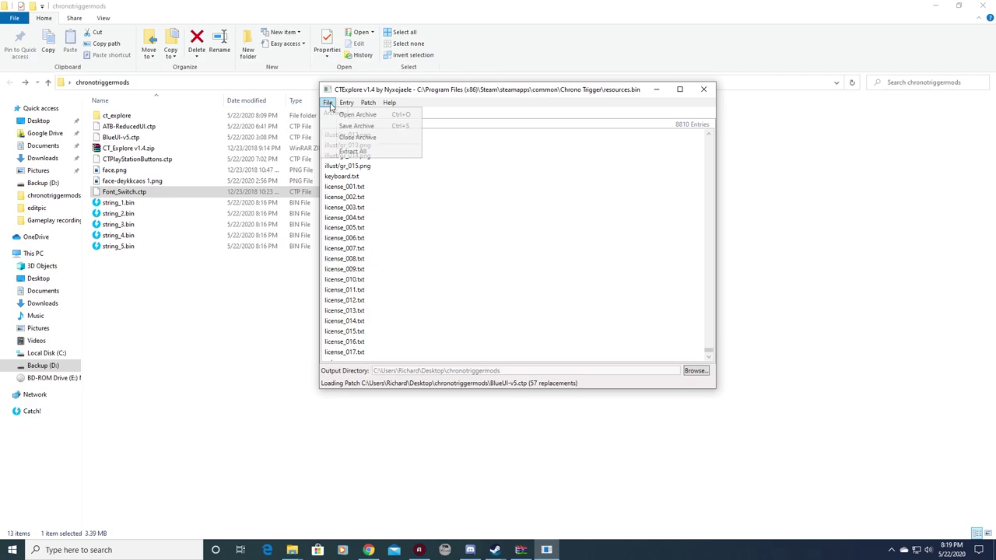
pyautogui.click(354, 125)
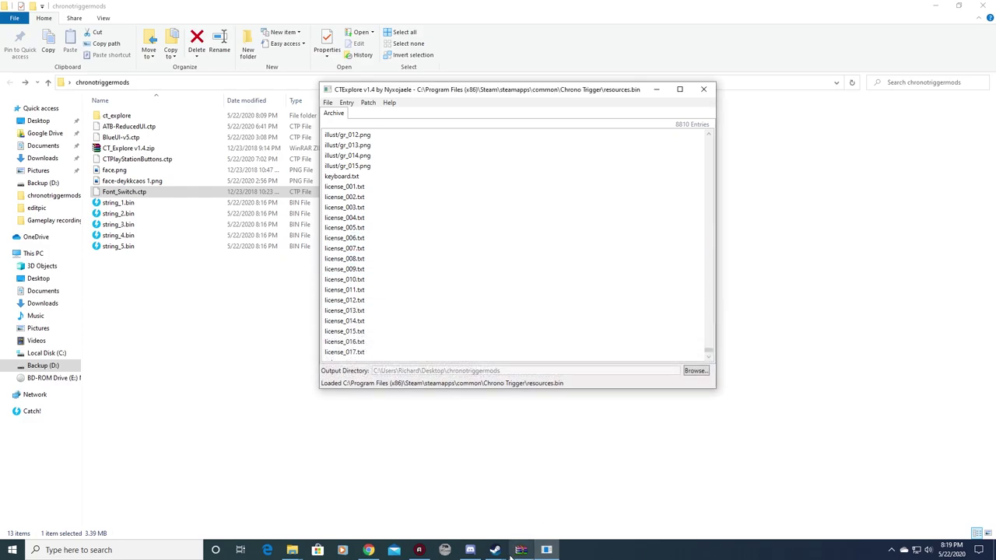
# Launch Chrono Trigger from the Steam library and use Resume on the title menu to continue the game
pyautogui.moveTo(502, 554)
pyautogui.click(435, 470)
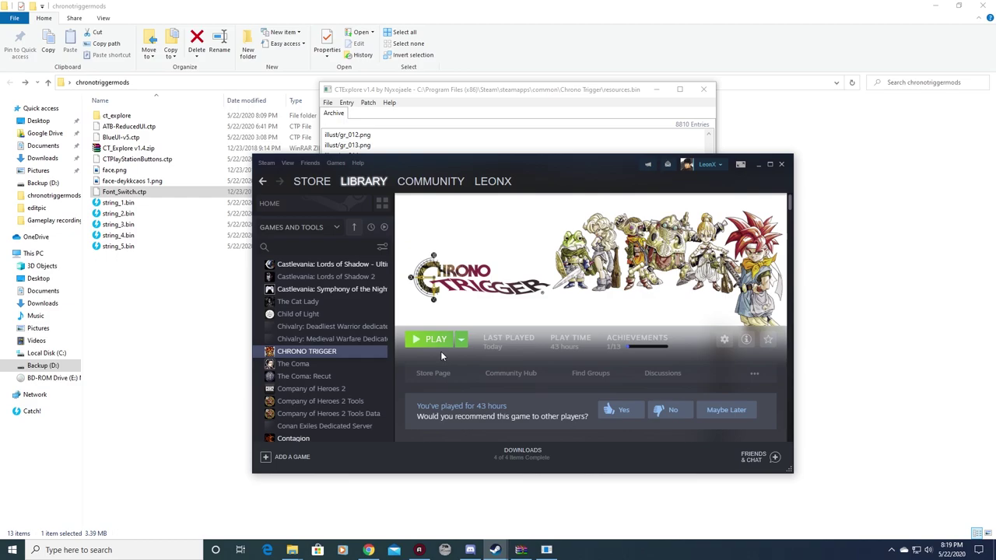
pyautogui.click(435, 340)
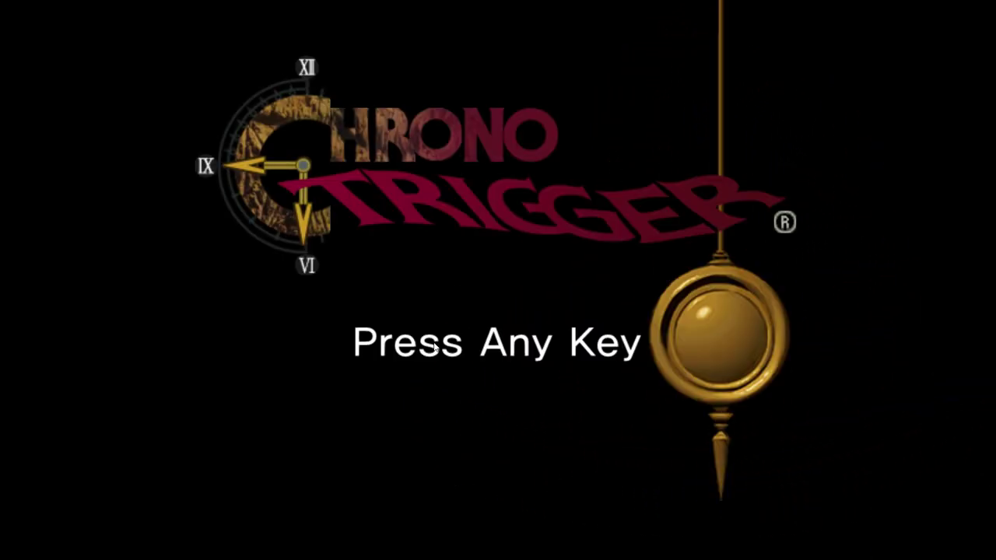
pyautogui.press('Return')
pyautogui.press('Down')
pyautogui.press('Up')
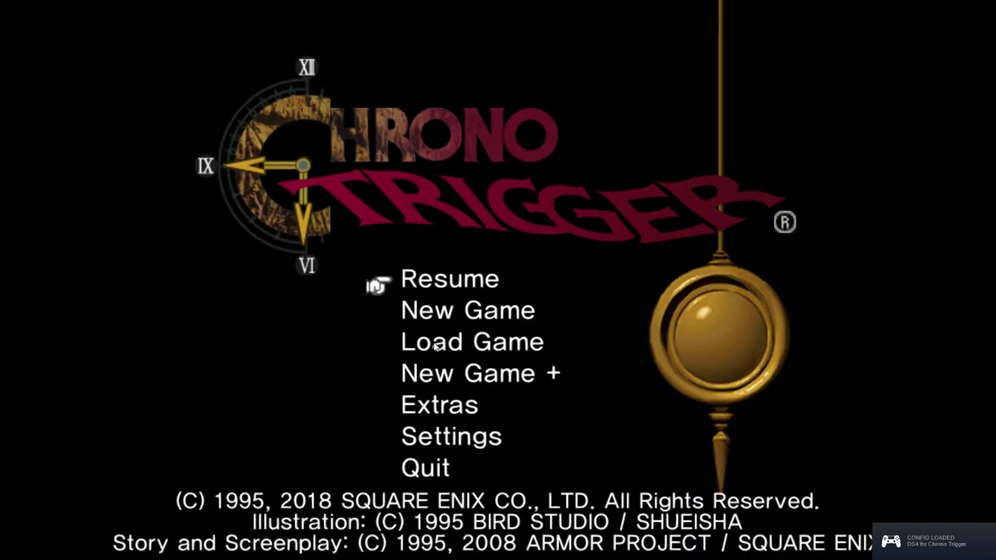
pyautogui.press('Return')
pyautogui.press('Return')
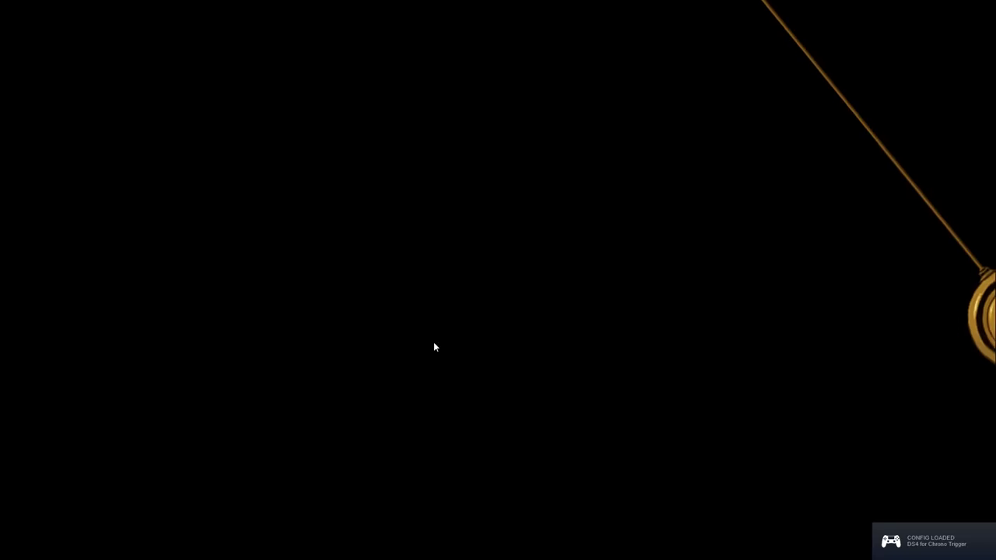
pyautogui.press('Return')
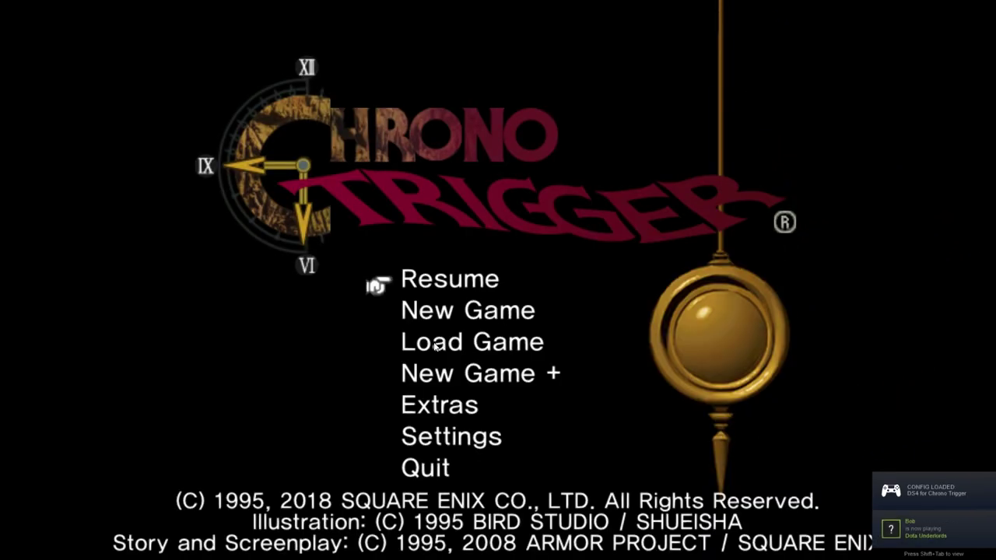
pyautogui.press('Return')
pyautogui.press('Up')
pyautogui.press('Return')
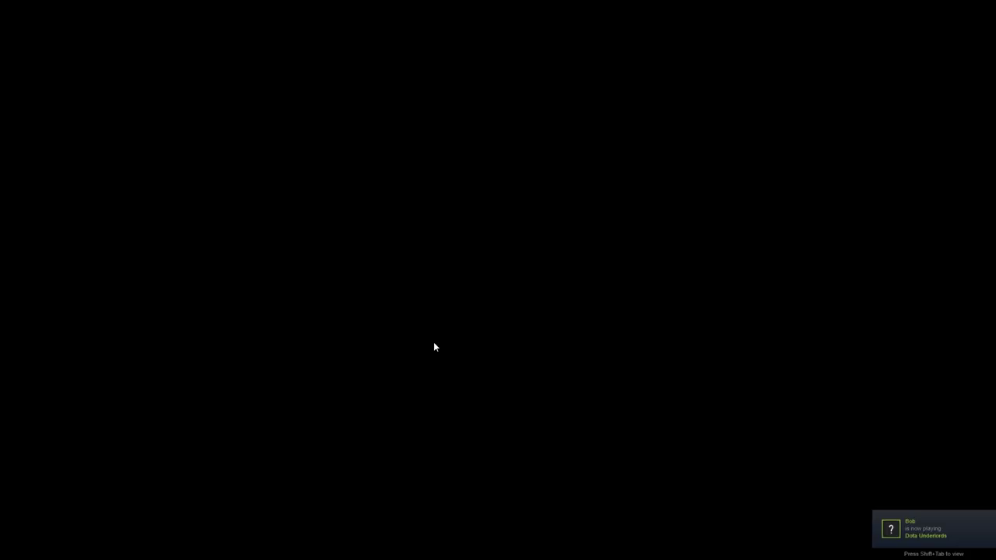
# Open the party menu in Guardia Forest, look over the entries around Settings and Bookmark, and close it
pyautogui.press('Up')
pyautogui.press('Escape')
pyautogui.press('Down')
pyautogui.press('Down')
pyautogui.press('Down')
pyautogui.press('Down')
pyautogui.press('Down')
pyautogui.press('Down')
pyautogui.press('Up')
pyautogui.press('Up')
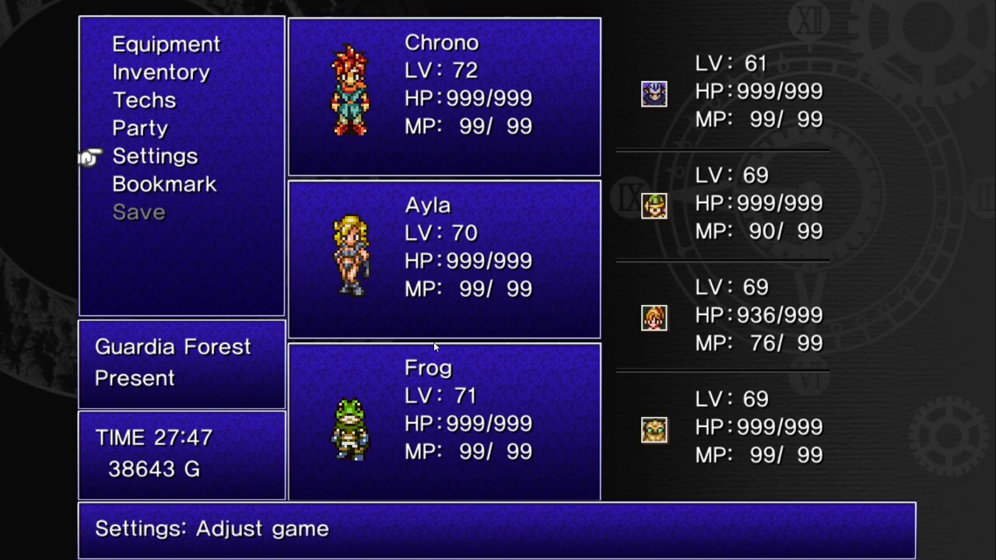
pyautogui.press('Escape')
# Walk the party into the mushroom enemies and attack them until the battle is won
pyautogui.press('Up')
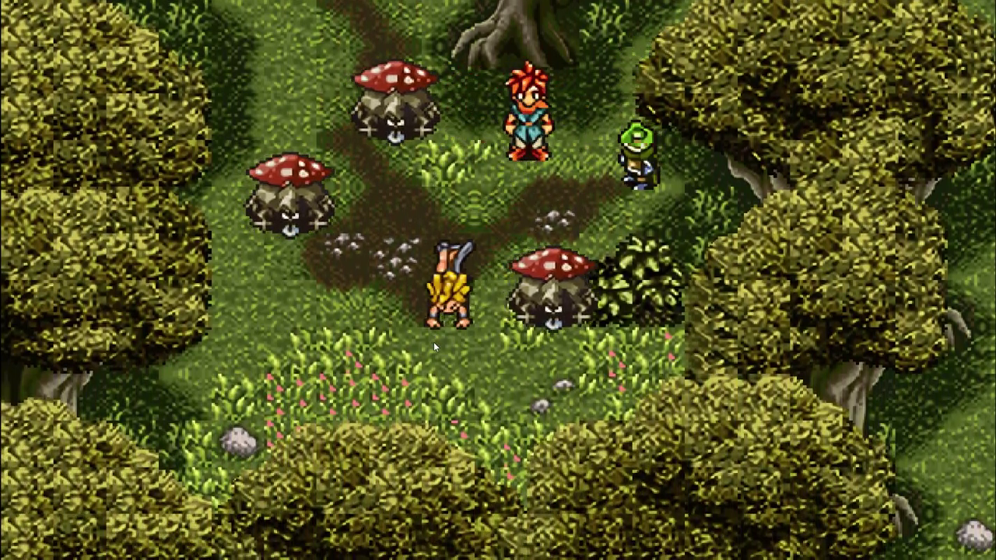
pyautogui.press('Return')
pyautogui.press('Return')
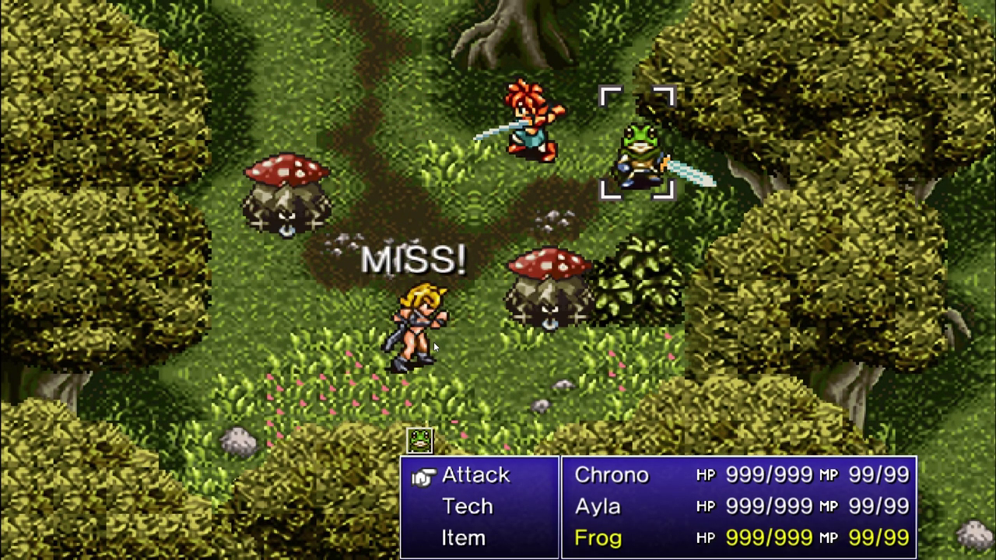
pyautogui.press('Return')
pyautogui.press('Return')
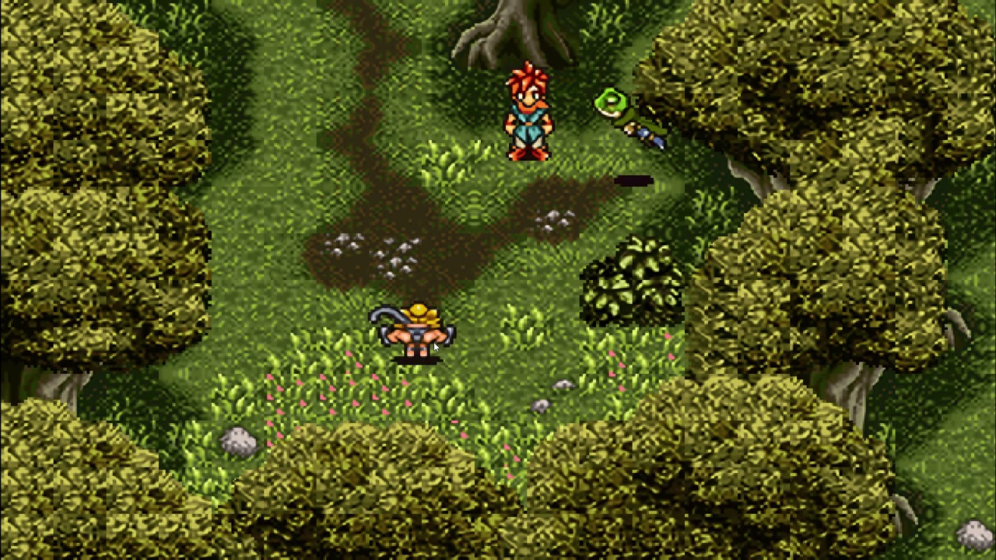
# Open Equipment from the party menu and look through the character portraits past Lucca and back up to Chrono
pyautogui.press('Escape')
pyautogui.press('Up')
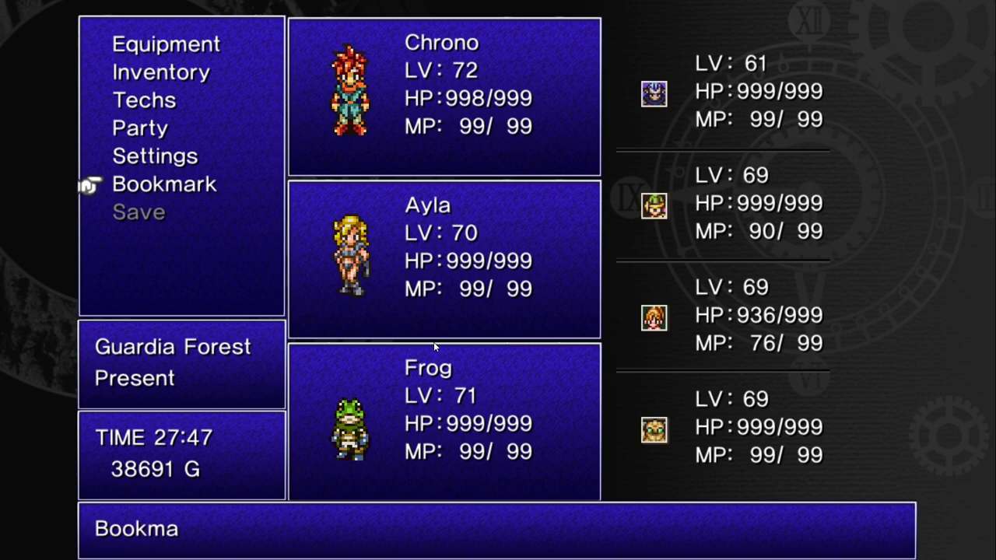
pyautogui.press('Up')
pyautogui.press('Up')
pyautogui.press('Up')
pyautogui.press('Up')
pyautogui.press('Up')
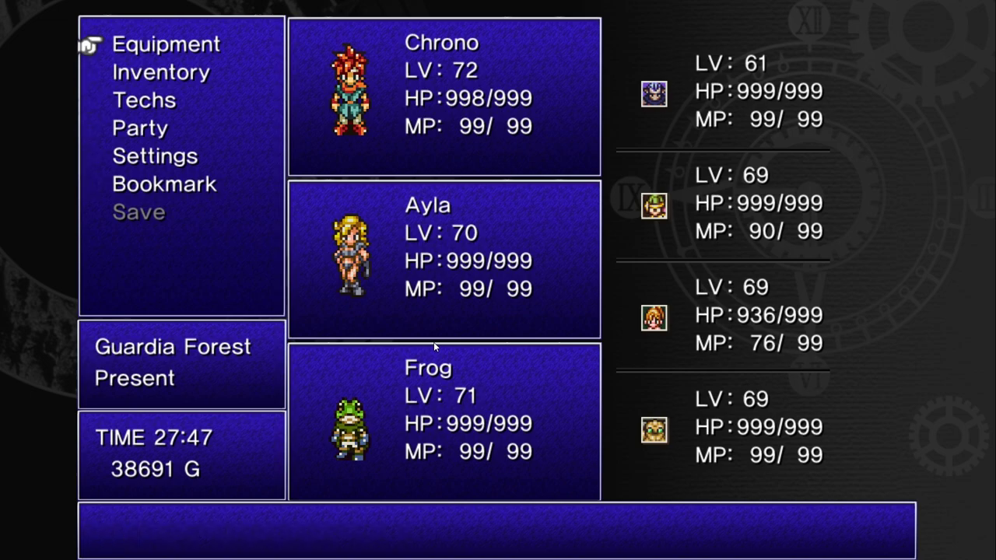
pyautogui.press('Return')
pyautogui.press('Down')
pyautogui.press('Down')
pyautogui.press('Down')
pyautogui.press('Down')
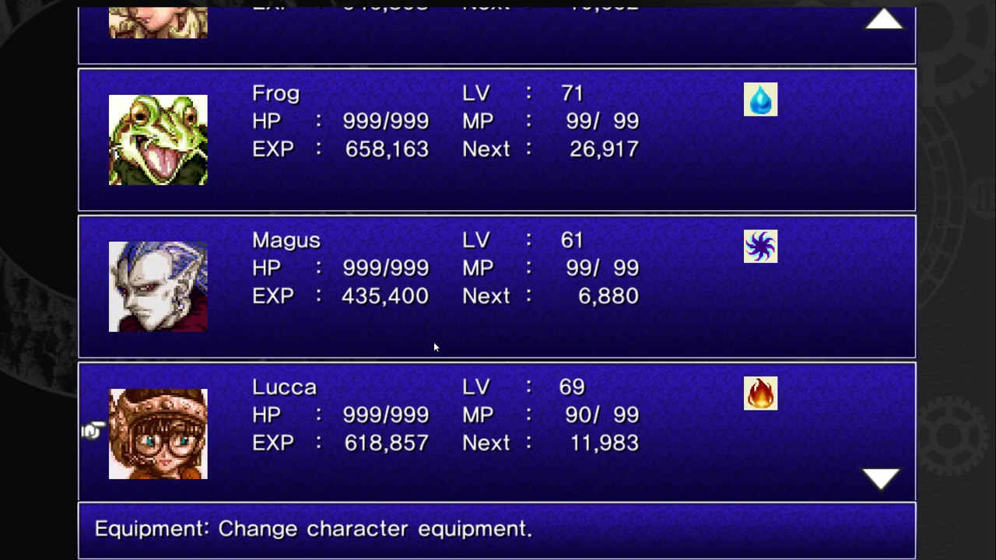
pyautogui.press('Down')
pyautogui.press('Up')
pyautogui.press('Up')
pyautogui.press('Up')
pyautogui.press('Up')
pyautogui.press('Up')
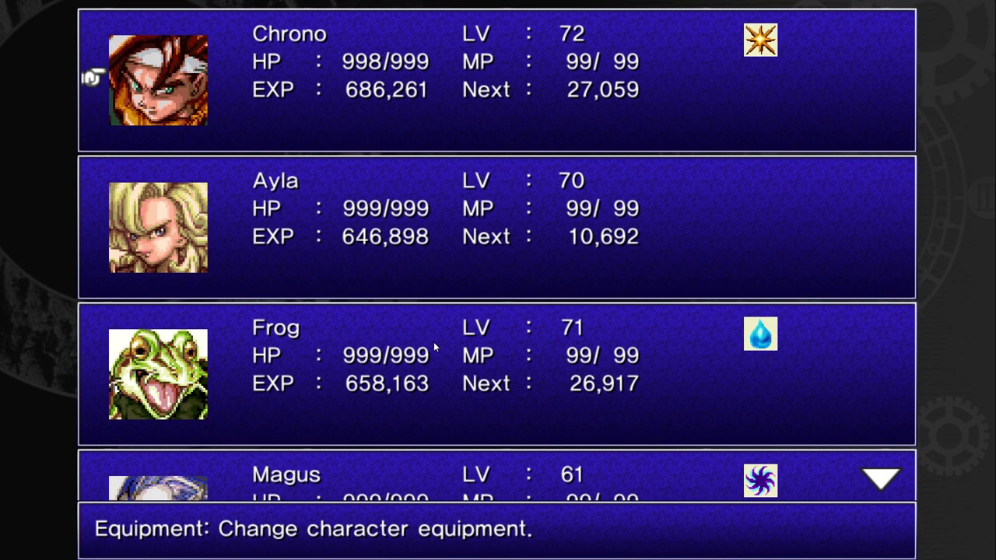
# Look over the portraits of Chrono, Ayla and Frog once more, and leave the Equipment list
pyautogui.press('Down')
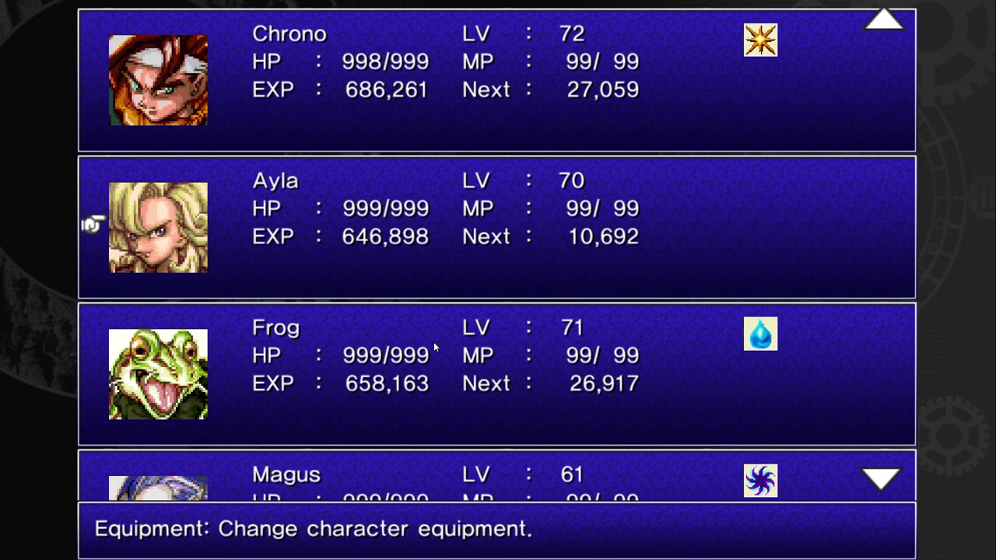
pyautogui.press('Down')
pyautogui.press('Up')
pyautogui.press('Up')
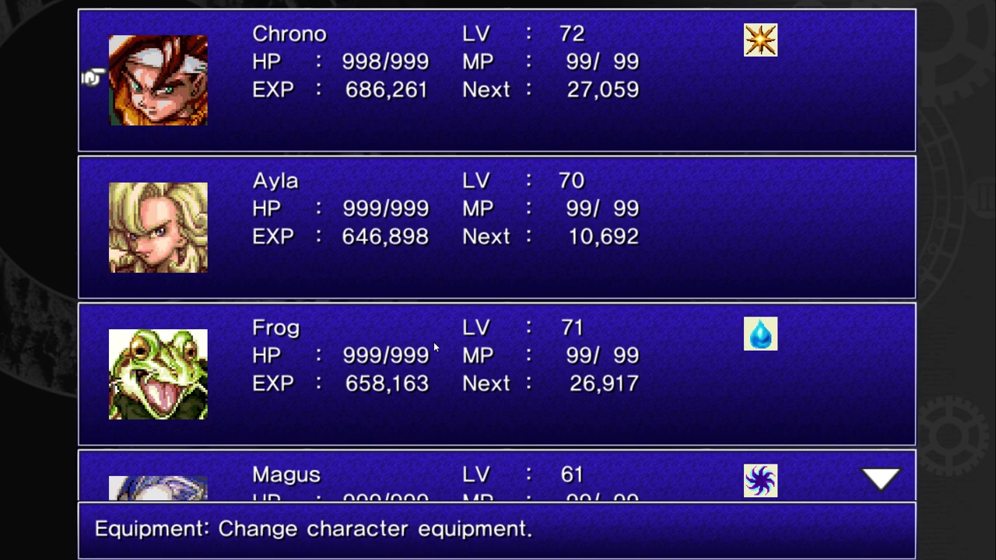
pyautogui.press('Down')
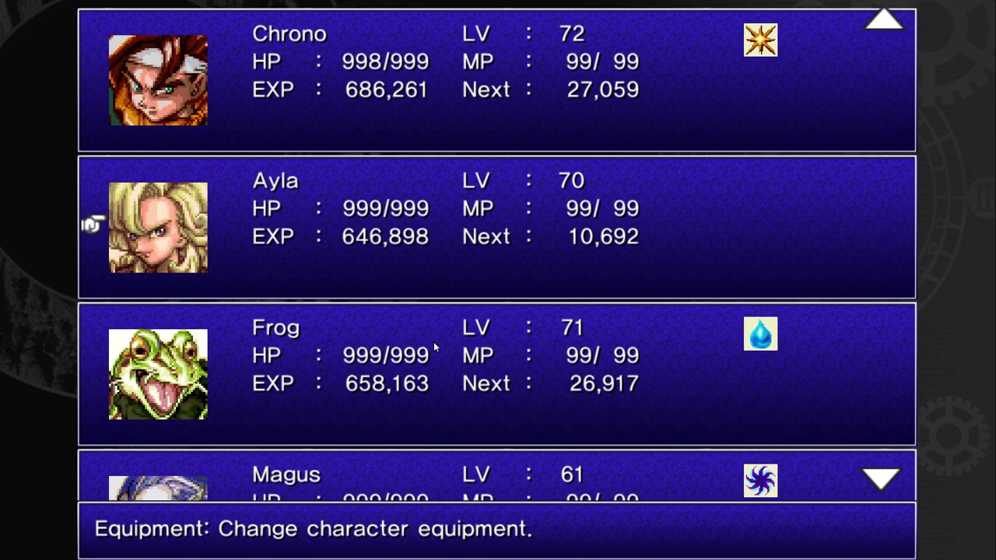
pyautogui.press('Escape')
pyautogui.press('Up')
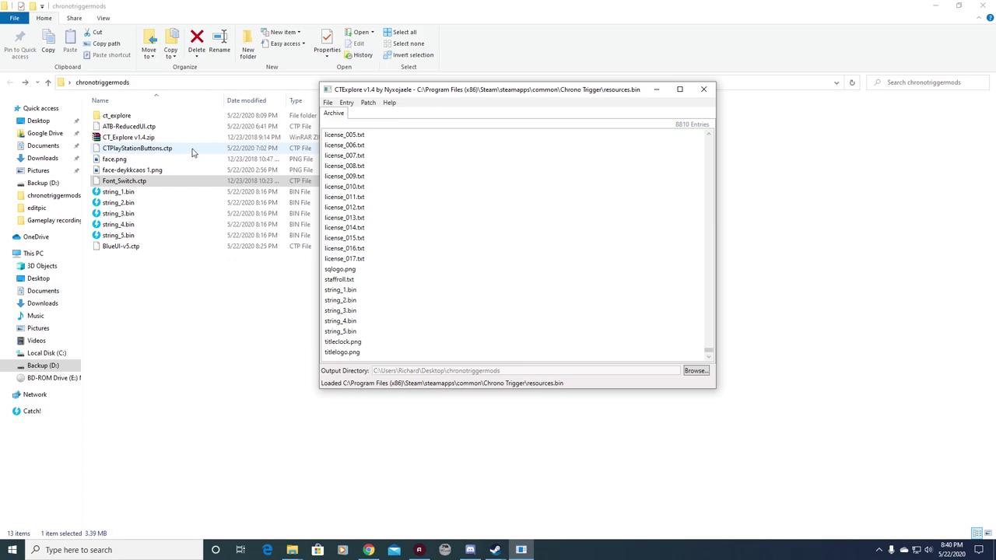
pyautogui.click(368, 103)
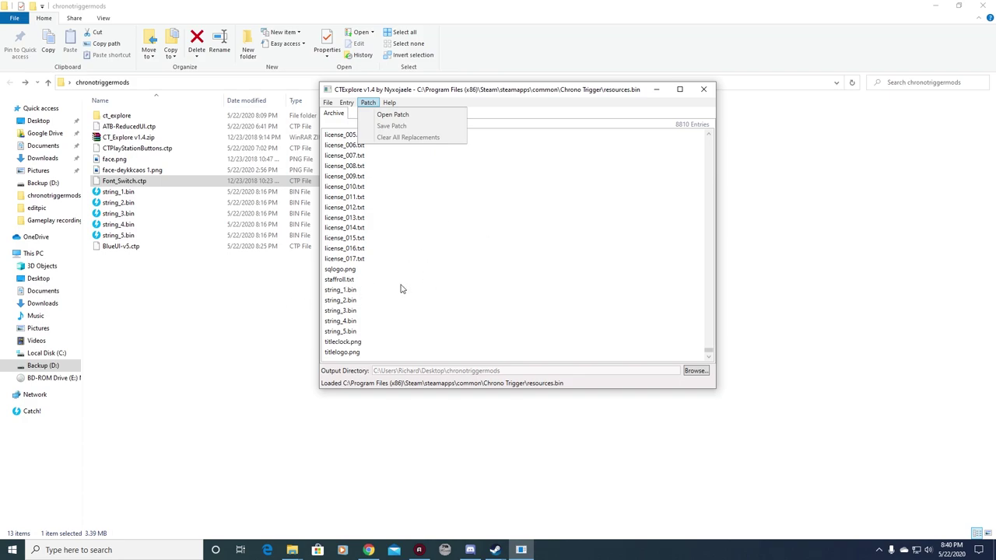
pyautogui.click(224, 336)
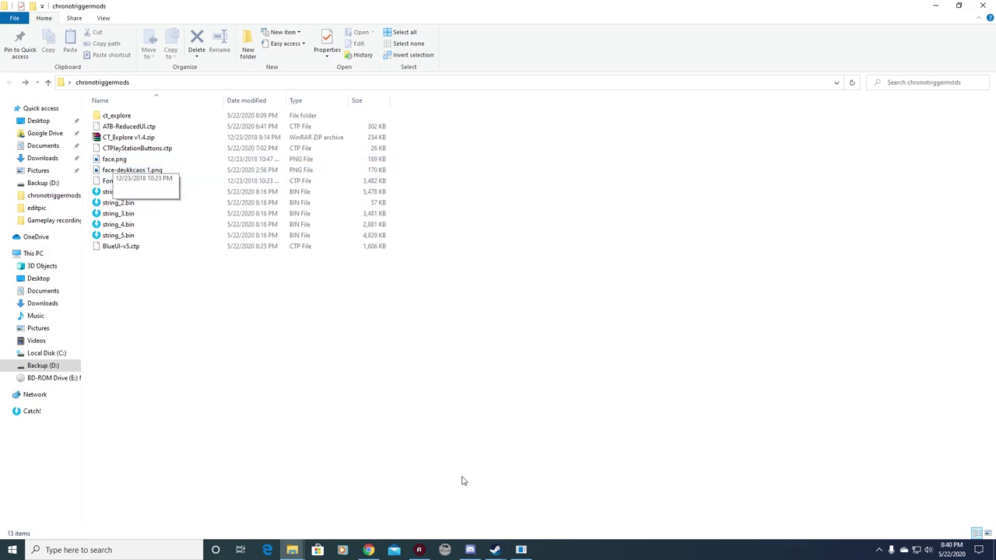
pyautogui.click(521, 550)
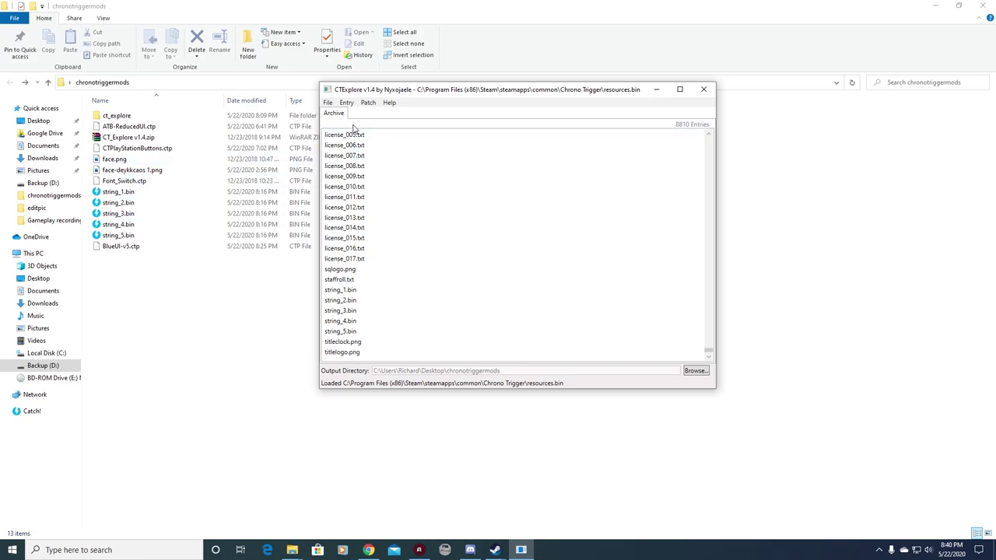
pyautogui.click(350, 104)
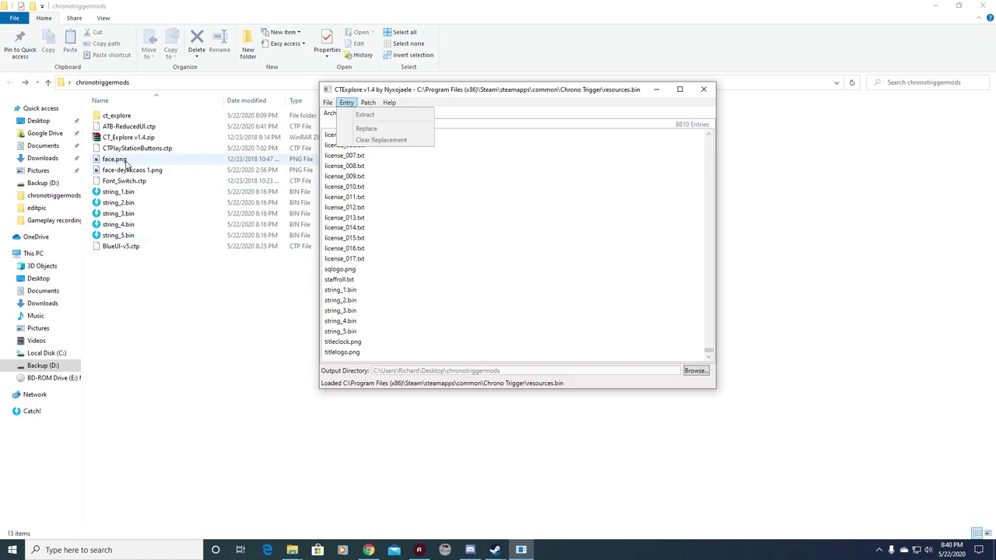
pyautogui.click(120, 161)
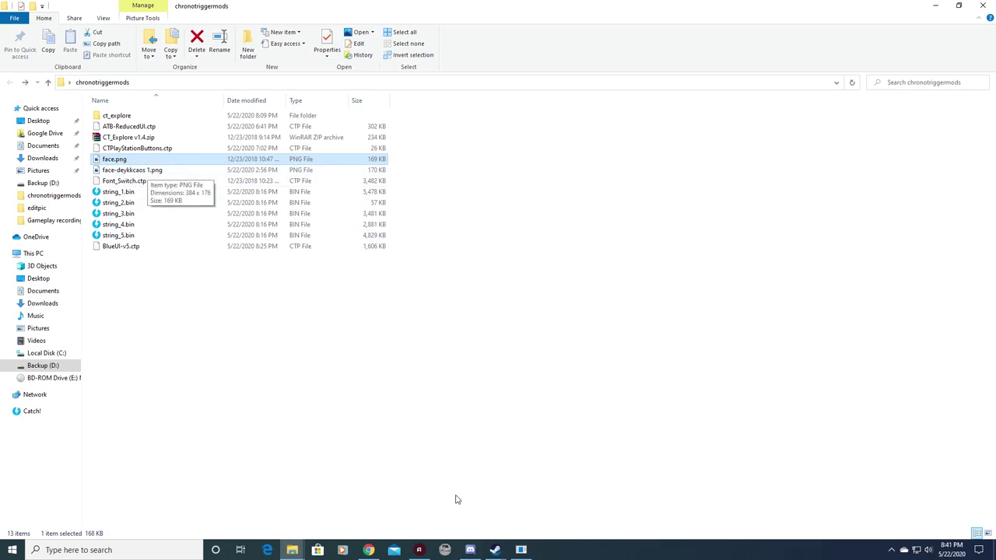
pyautogui.click(531, 549)
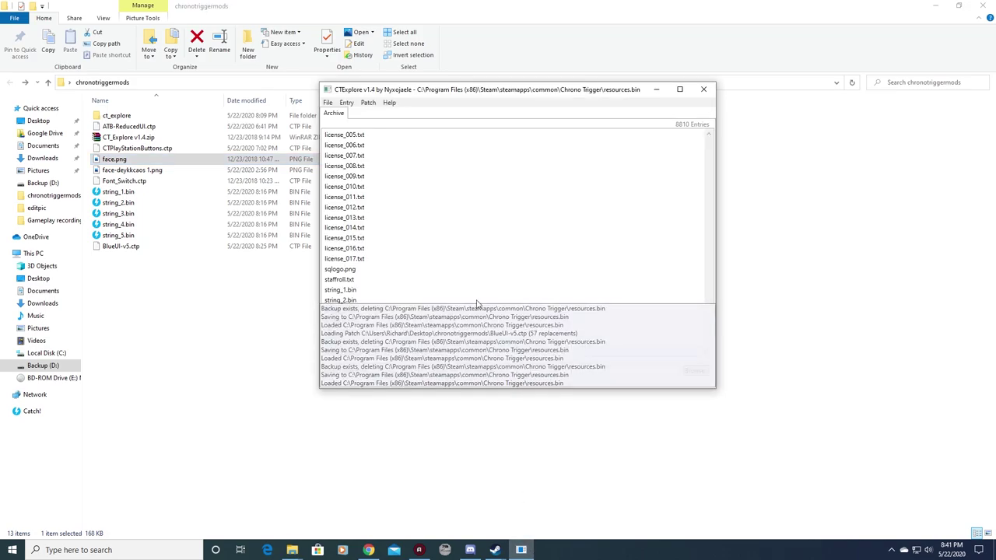
pyautogui.click(347, 103)
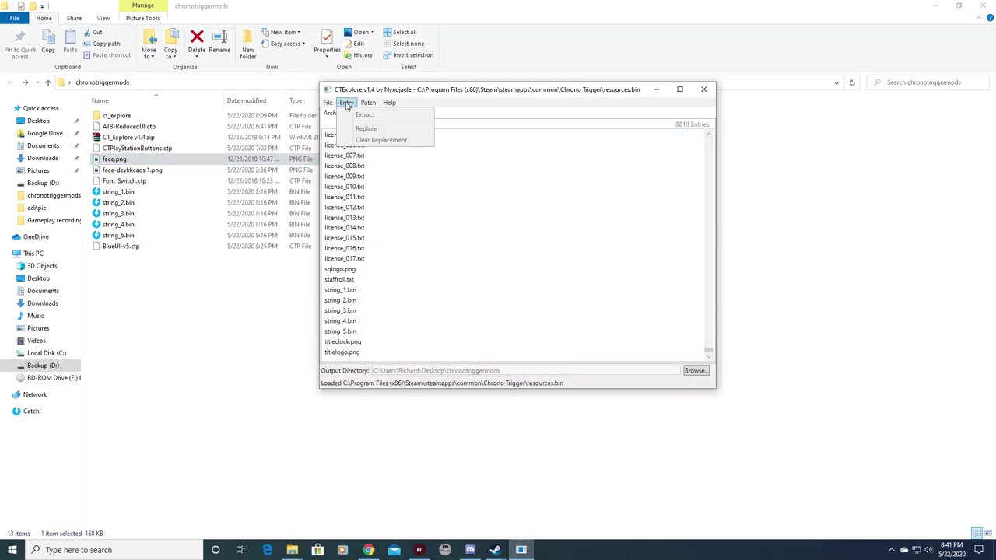
pyautogui.click(372, 92)
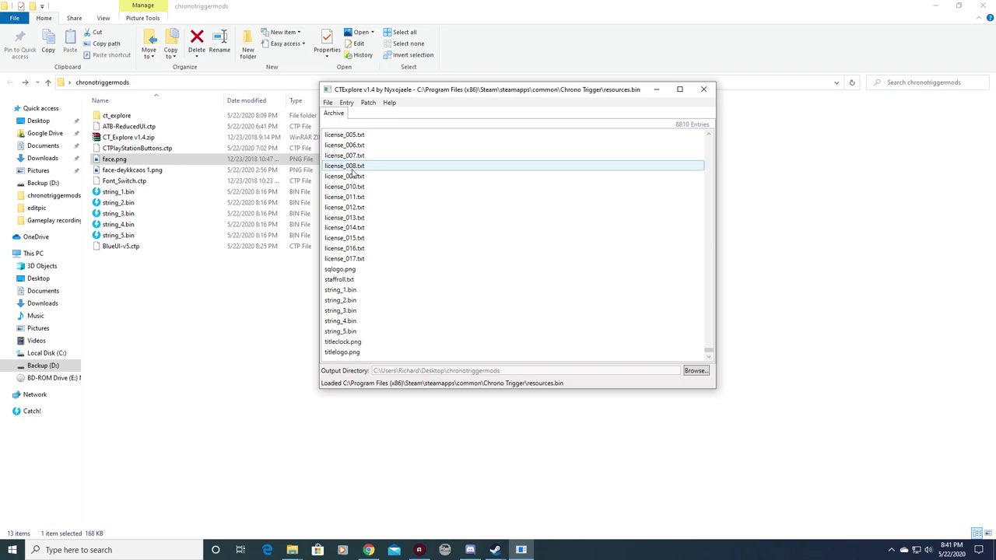
# Select the Extension/face.png archive entry, open the replacement file choice with face-deykkcaos 1.png, and back out without replacing it
pyautogui.press('Home')
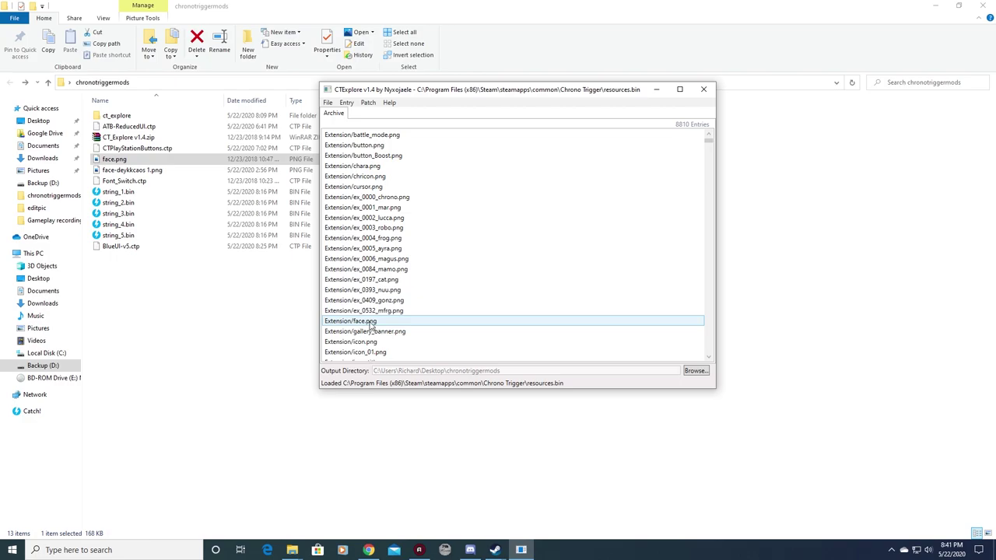
pyautogui.click(370, 323)
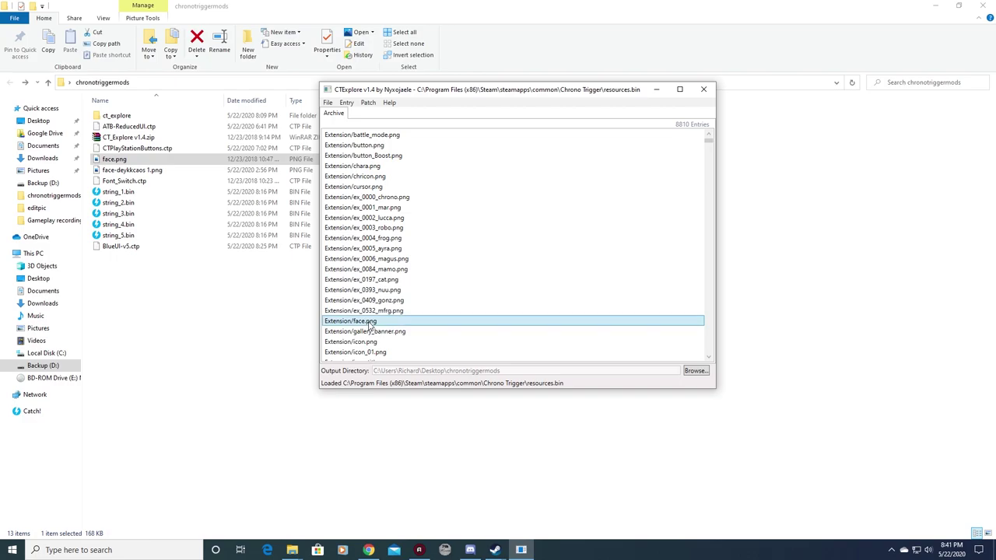
pyautogui.click(355, 105)
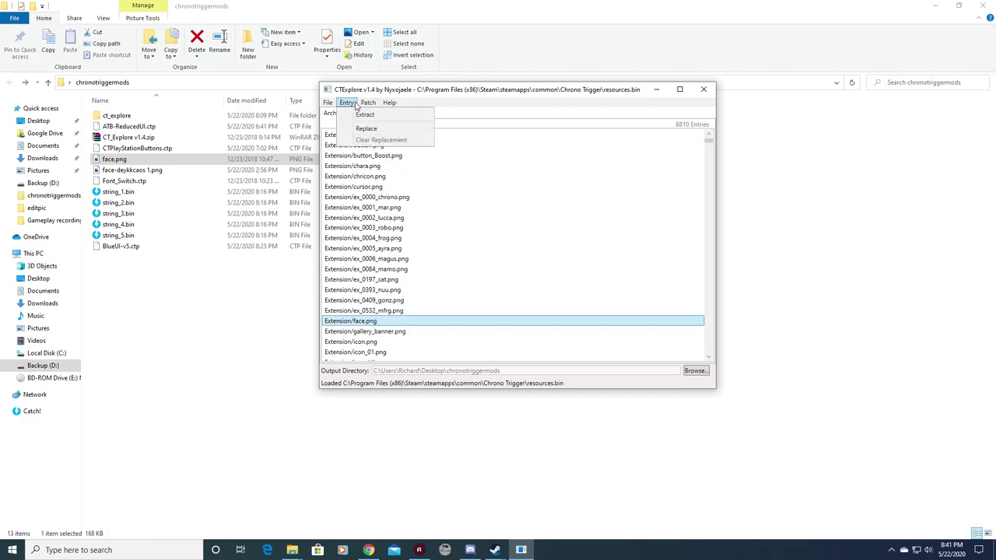
pyautogui.click(366, 129)
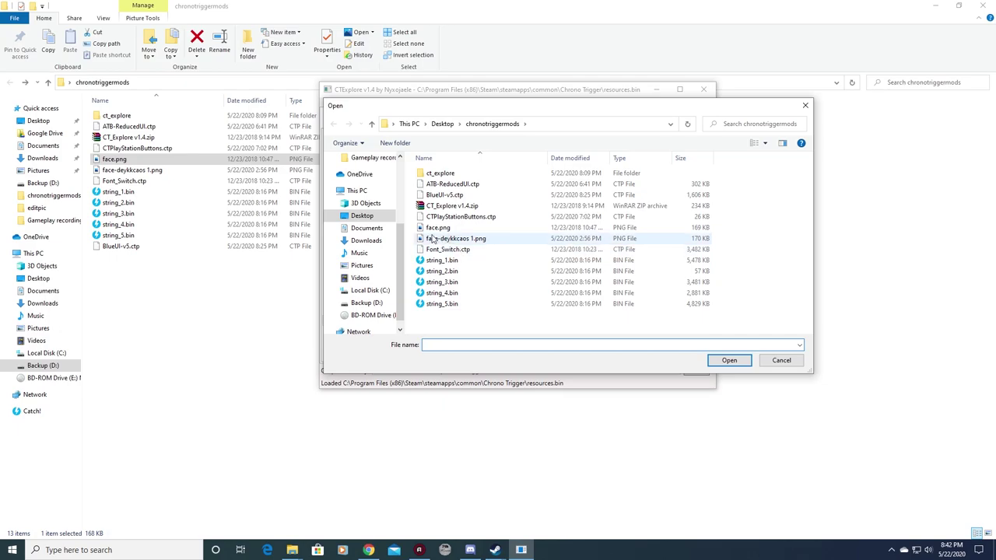
pyautogui.click(434, 239)
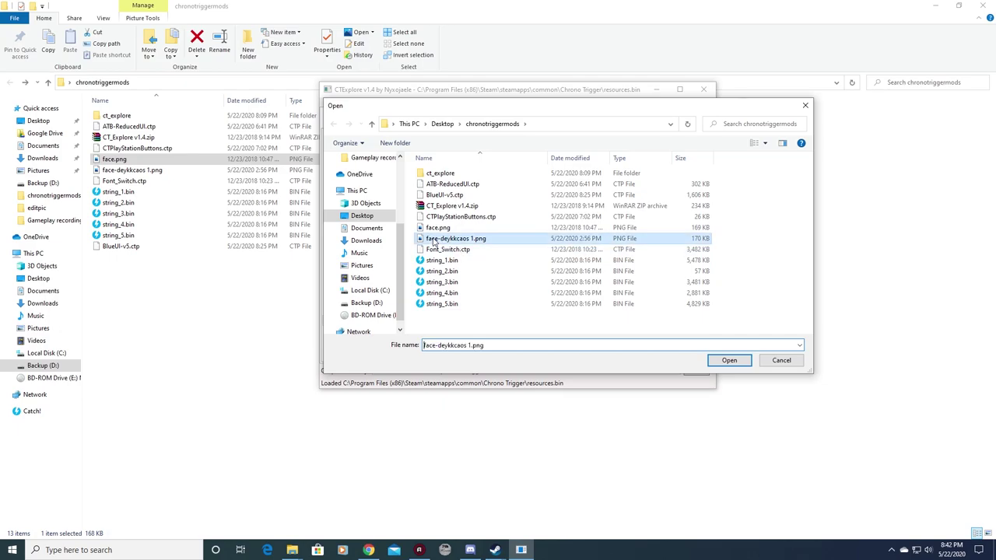
pyautogui.click(780, 361)
# Open face-deykkcaos 1.png from the chronotriggermods folder to examine its character portraits, and close the image
pyautogui.click(125, 170)
pyautogui.doubleClick(123, 173)
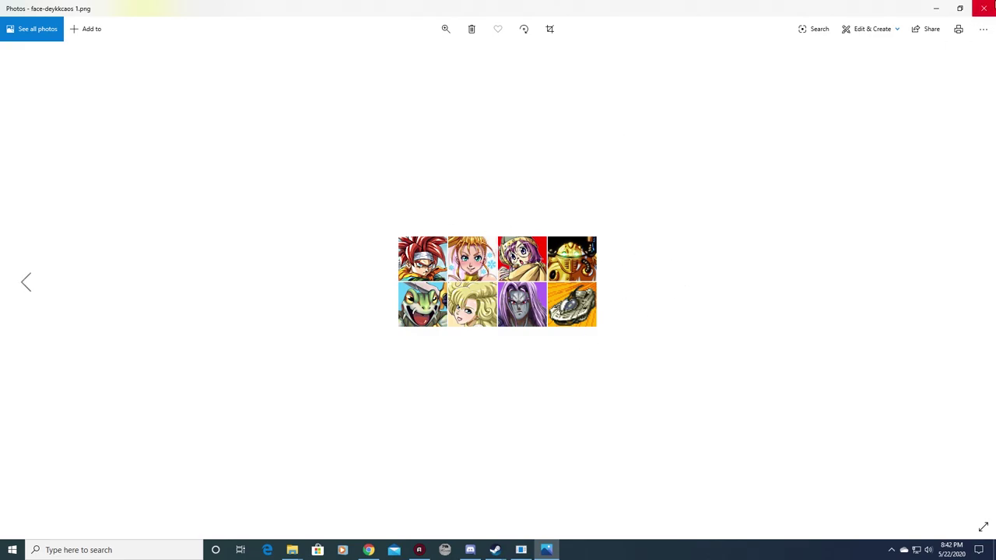
pyautogui.click(984, 7)
# Return to CTExplore and replace the Extension/face.png entry with face-deykkcaos 1.png
pyautogui.click(521, 551)
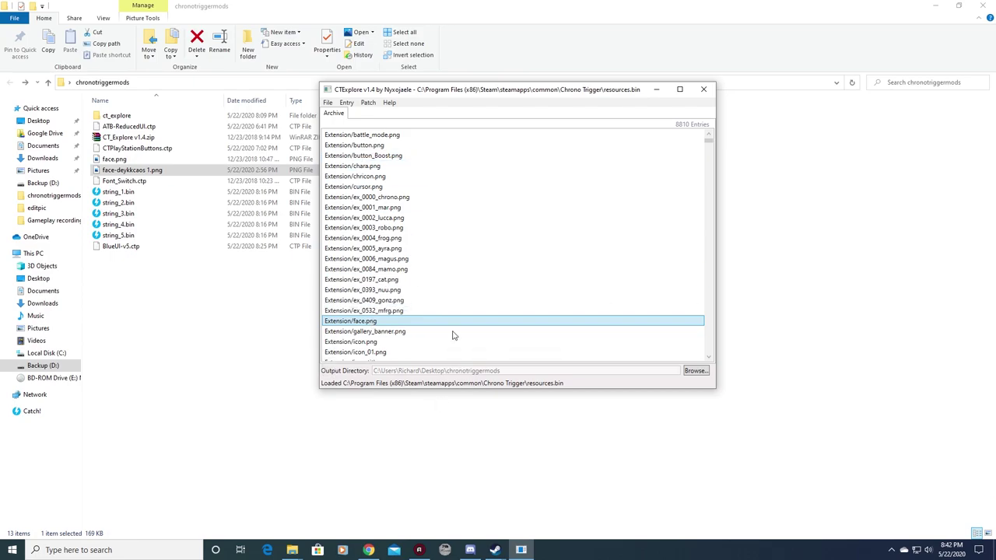
pyautogui.click(366, 103)
pyautogui.click(370, 127)
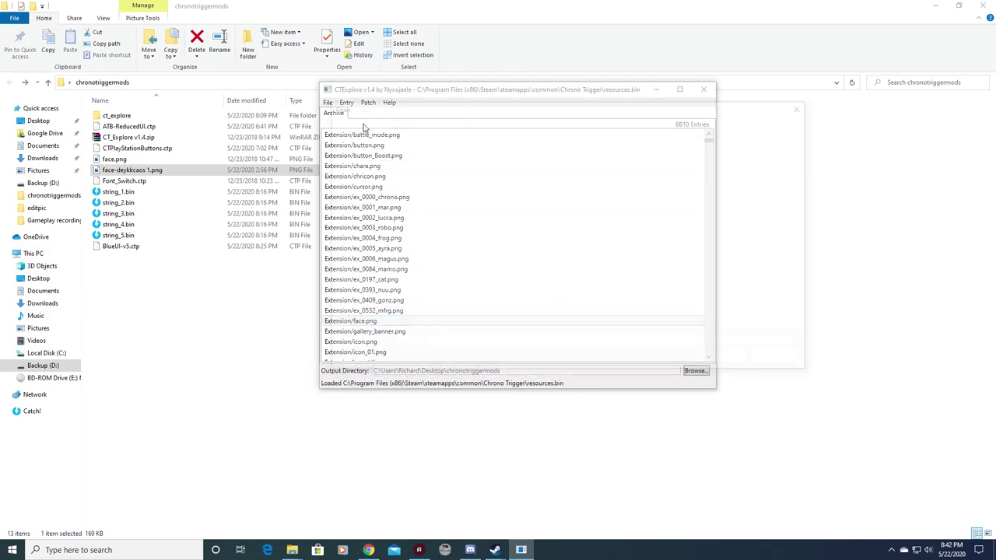
pyautogui.click(455, 238)
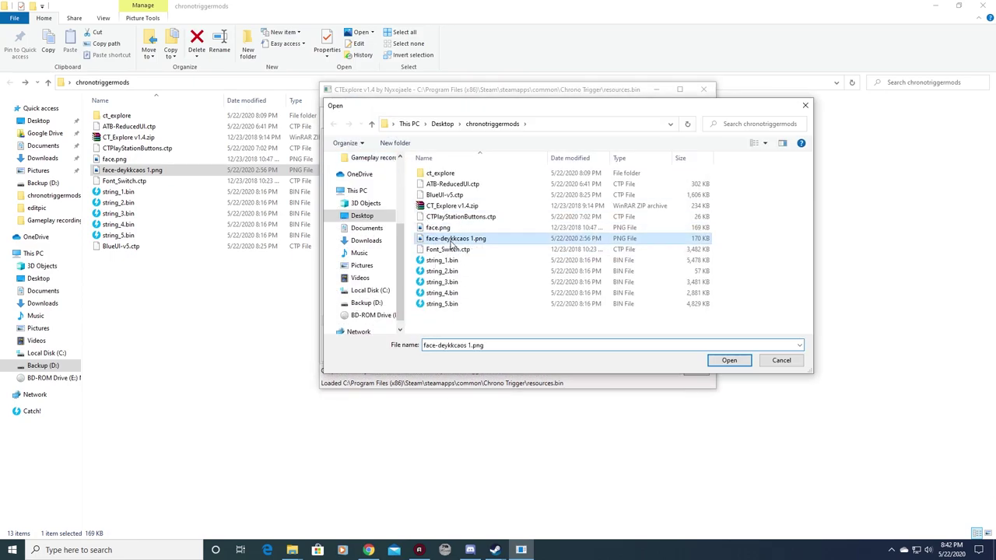
pyautogui.click(727, 360)
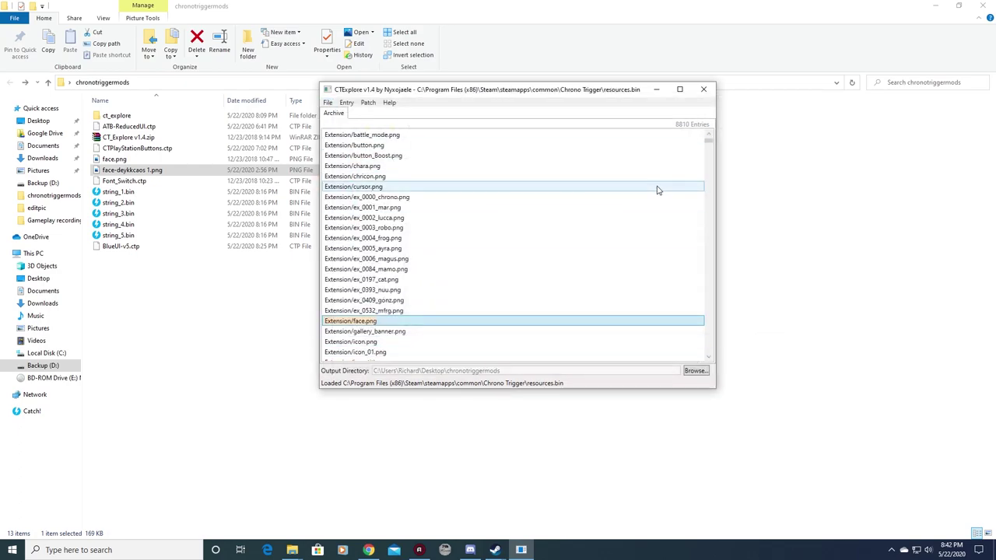
# Replace the string_2.bin entry near the end of the archive with string_1.bin and save the archive
pyautogui.moveTo(710, 144); pyautogui.dragTo(710, 361)
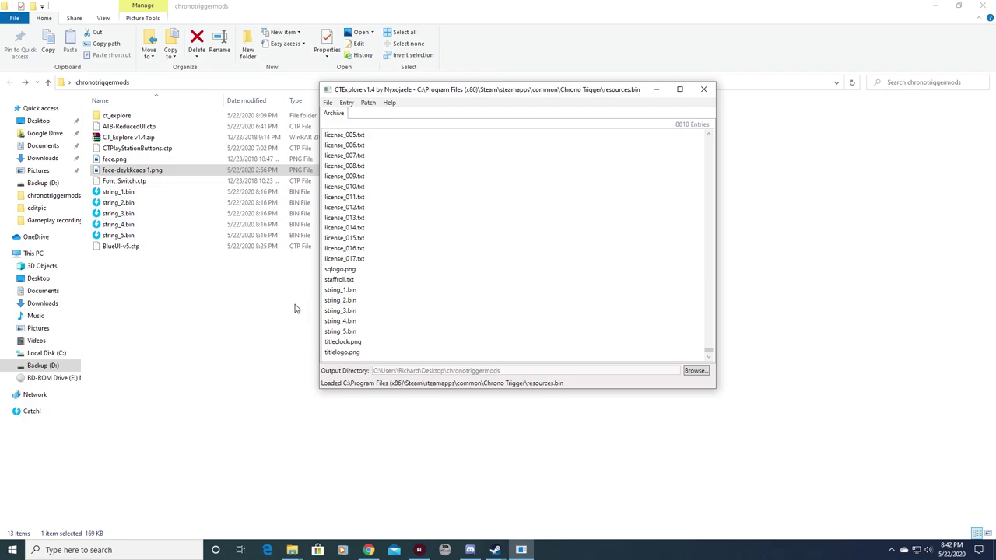
pyautogui.click(343, 303)
pyautogui.click(347, 104)
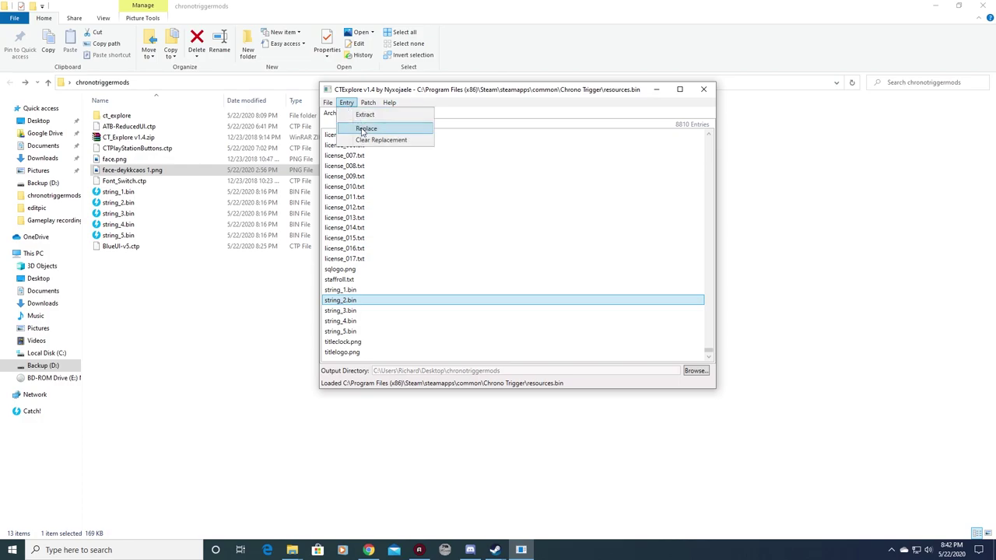
pyautogui.click(364, 129)
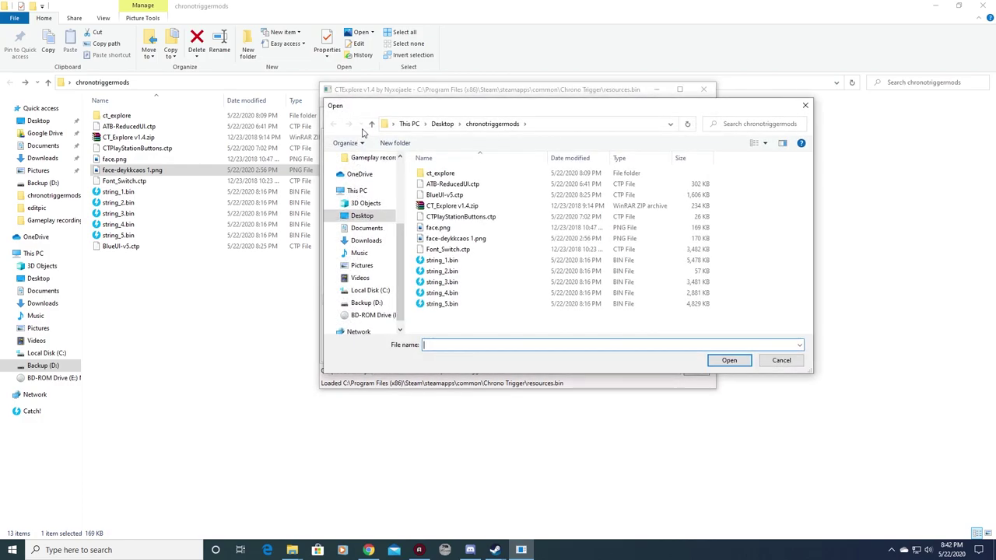
pyautogui.click(457, 262)
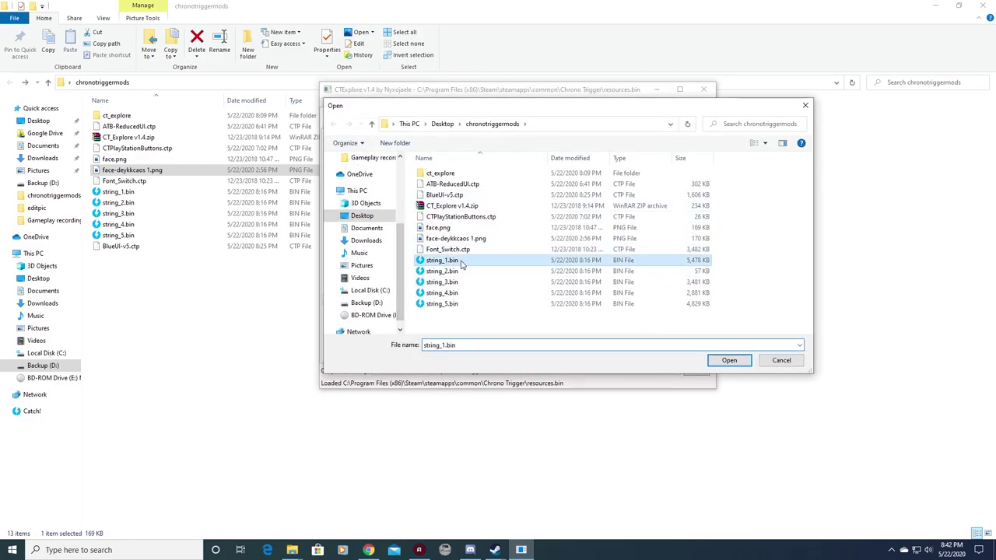
pyautogui.click(742, 364)
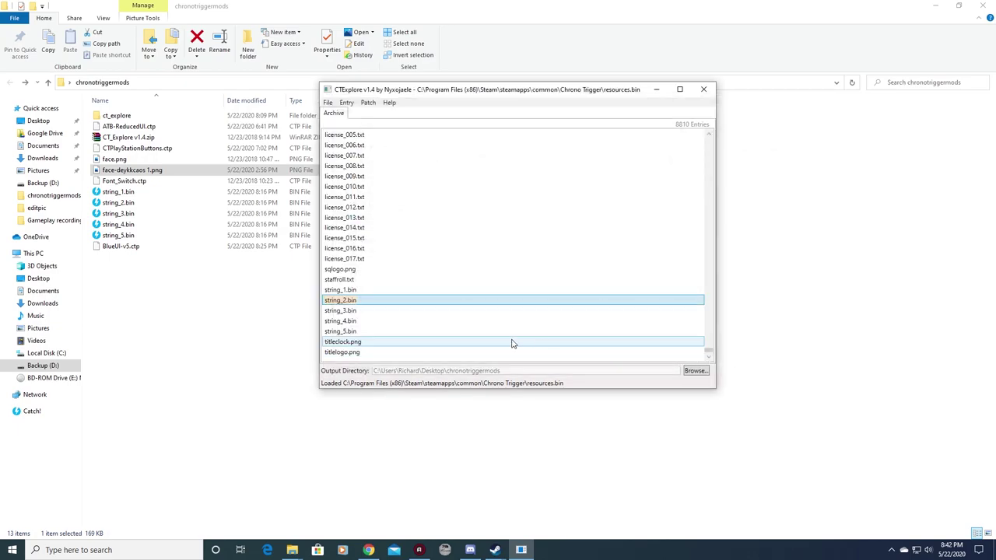
pyautogui.click(332, 106)
pyautogui.click(342, 126)
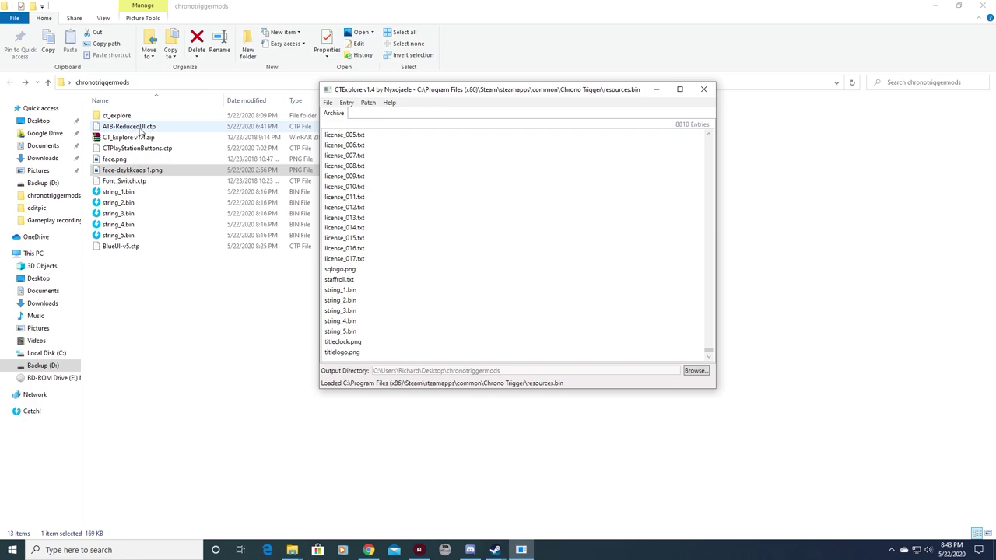
# Load the ATB-ReducedUI.ctp patch without clearing the previously configured replacements, and save the archive
pyautogui.click(375, 115)
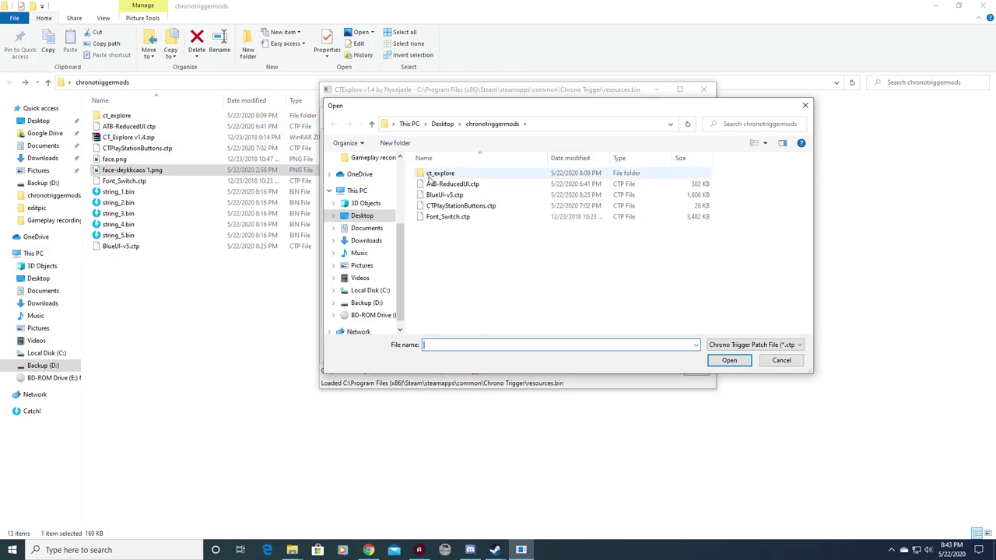
pyautogui.click(456, 184)
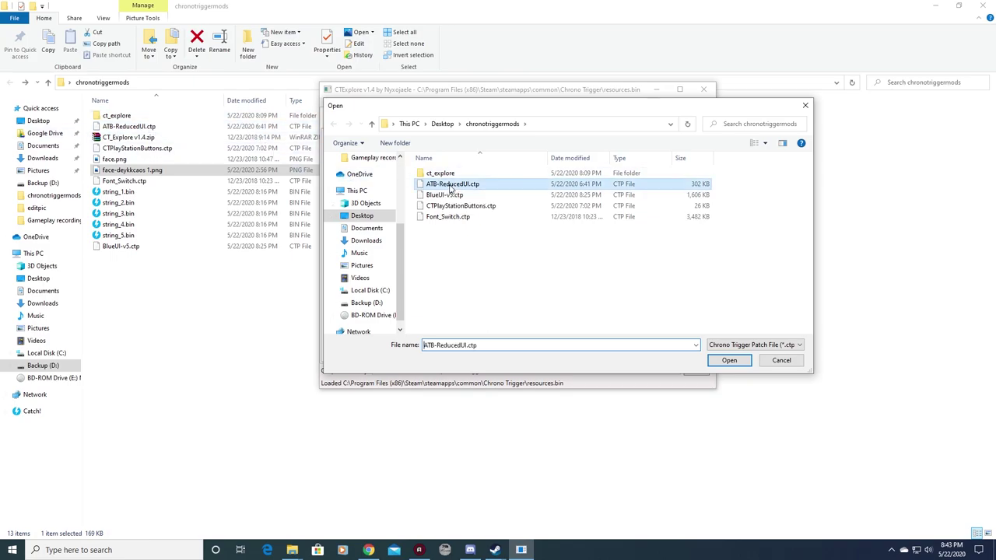
pyautogui.click(728, 362)
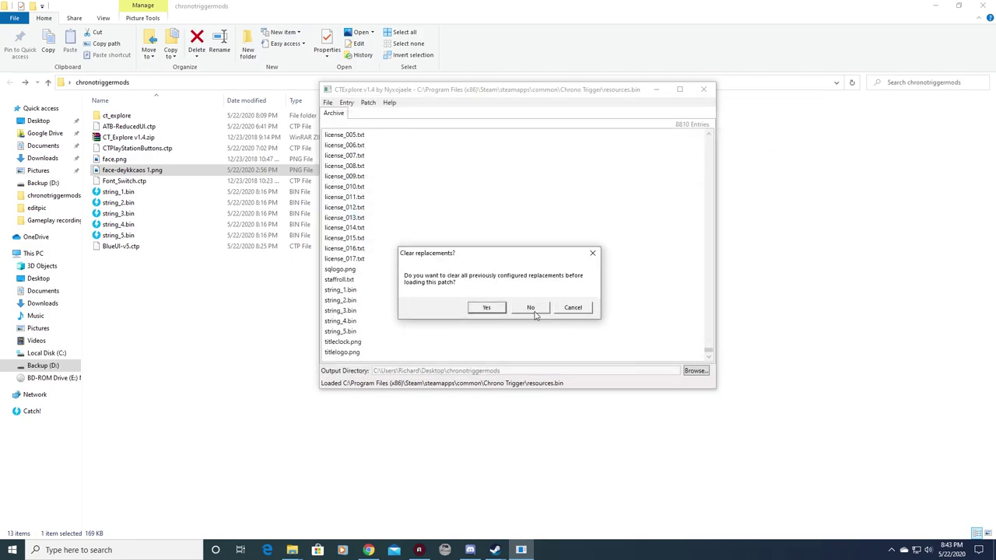
pyautogui.click(531, 307)
pyautogui.click(328, 104)
pyautogui.click(337, 124)
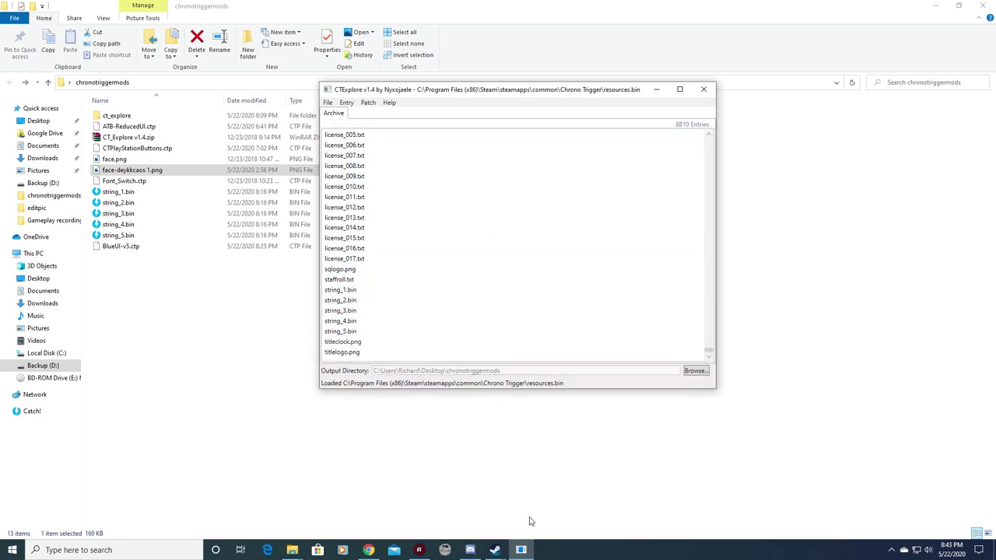
# Switch to Steam and launch Chrono Trigger from the library
pyautogui.moveTo(495, 550)
pyautogui.click(451, 516)
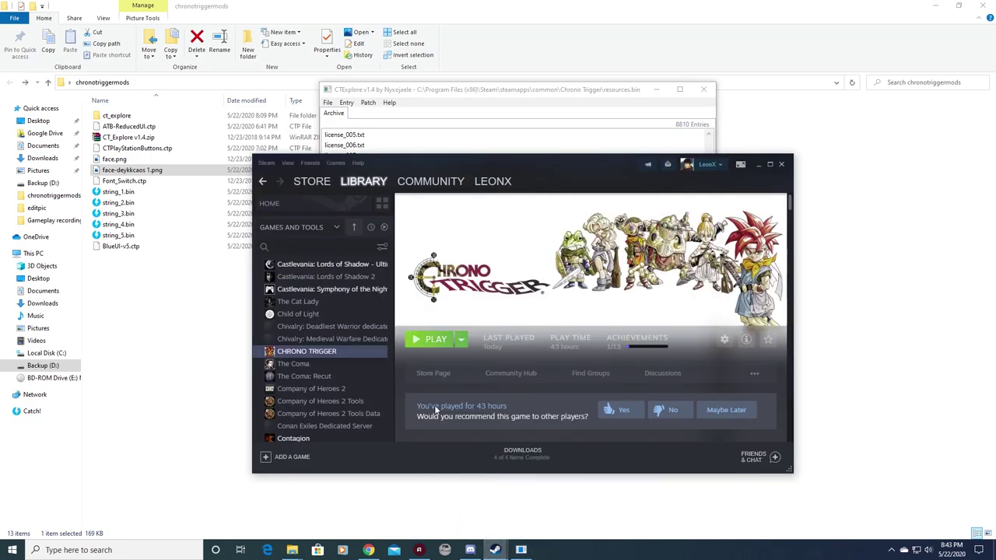
pyautogui.click(427, 338)
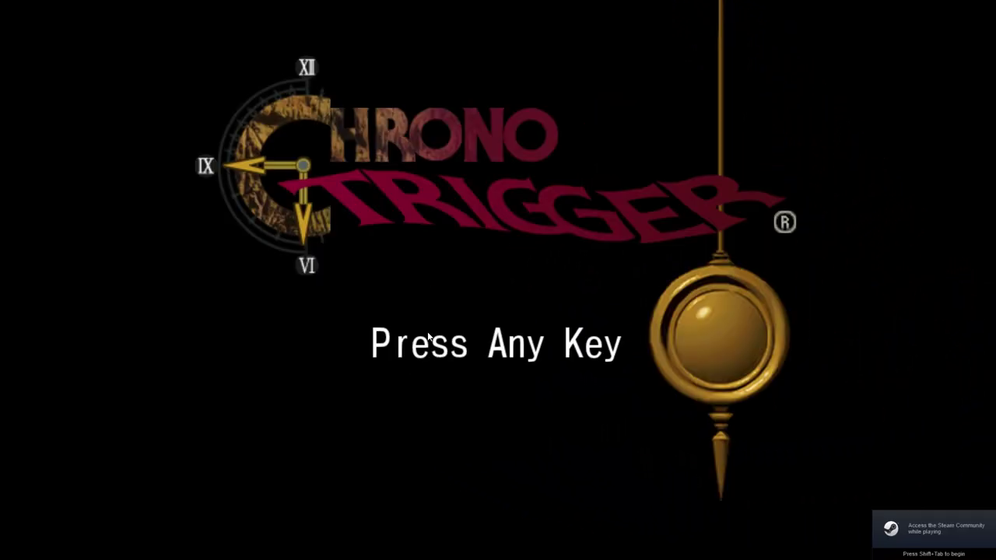
# Choose Load Game on the title screen and load the Dream's End save in slot 1
pyautogui.press('Return')
pyautogui.press('Down')
pyautogui.press('Down')
pyautogui.press('Down')
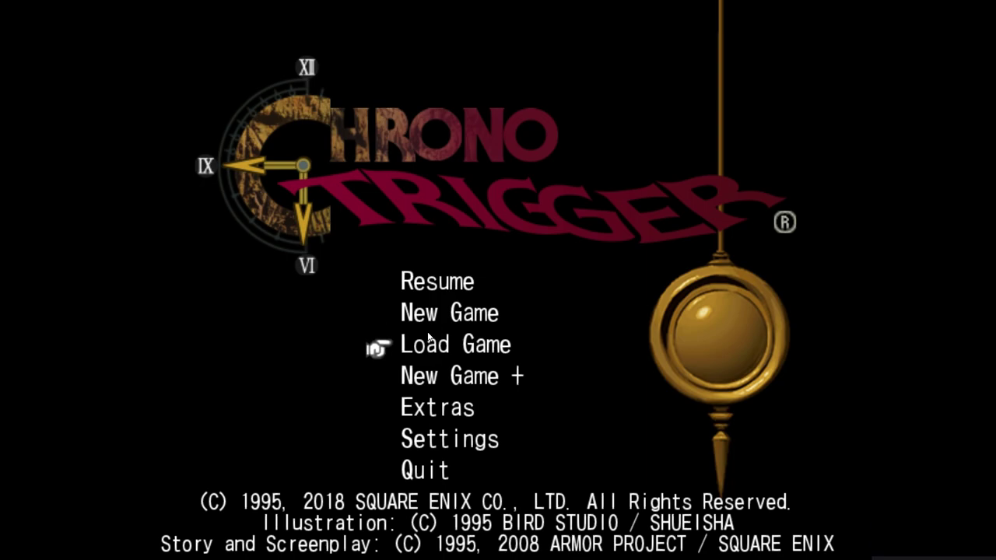
pyautogui.press('Up')
pyautogui.press('Up')
pyautogui.press('Up')
pyautogui.press('Down')
pyautogui.press('Up')
pyautogui.press('Down')
pyautogui.press('Down')
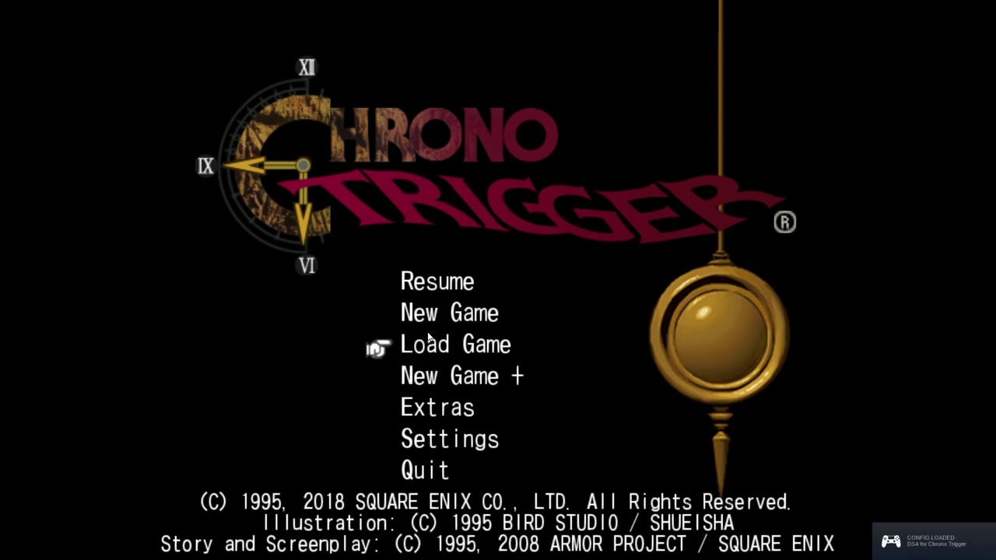
pyautogui.press('Return')
pyautogui.press('Return')
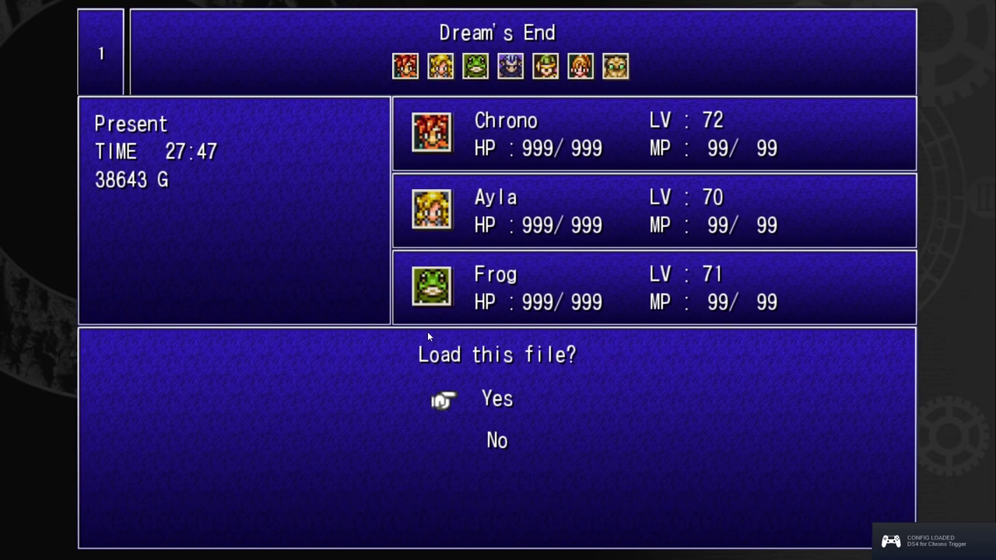
pyautogui.press('Return')
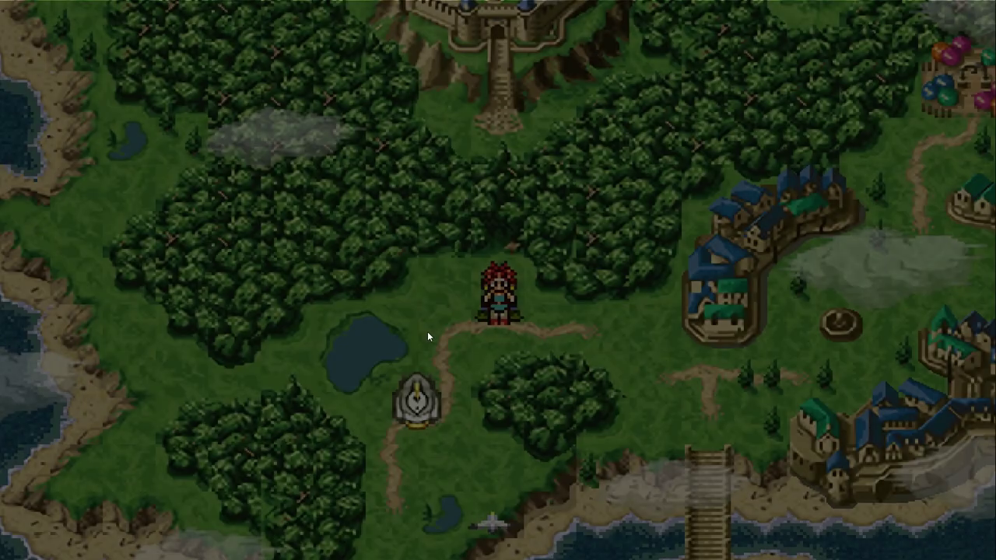
# Walk the party briefly on the world map and open Equipment from the party menu
pyautogui.press('Up')
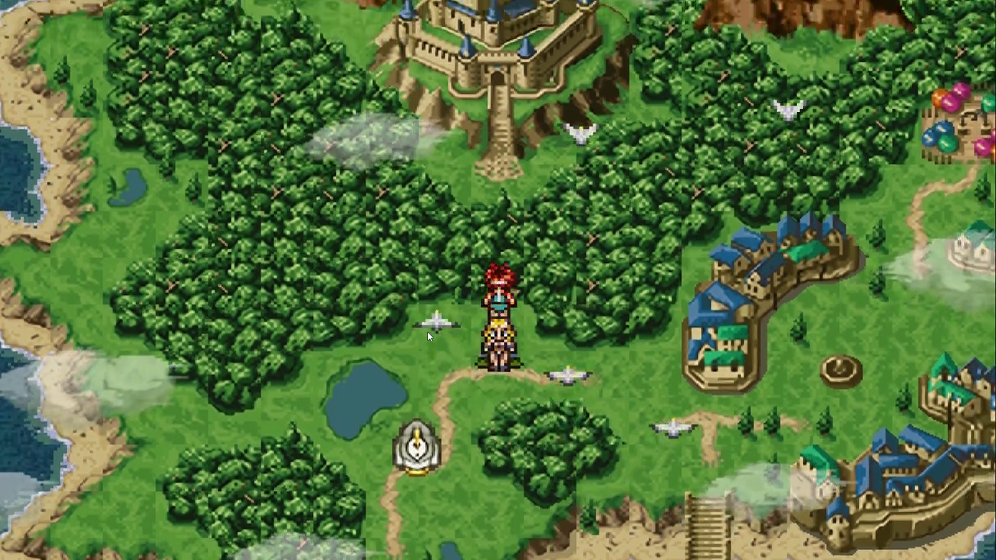
pyautogui.press('Down')
pyautogui.press('Escape')
pyautogui.press('Down')
pyautogui.press('Up')
pyautogui.press('Return')
# Look through the character portraits down past Magus, Lucca and Marle and back up, and leave the Equipment list
pyautogui.press('Down')
pyautogui.press('Down')
pyautogui.press('Down')
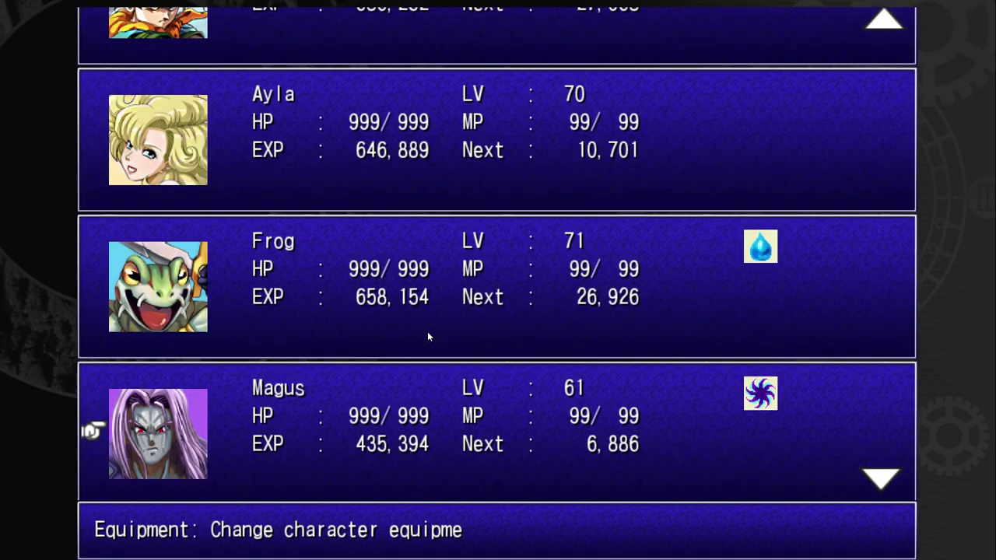
pyautogui.press('Down')
pyautogui.press('Down')
pyautogui.press('Down')
pyautogui.press('Up')
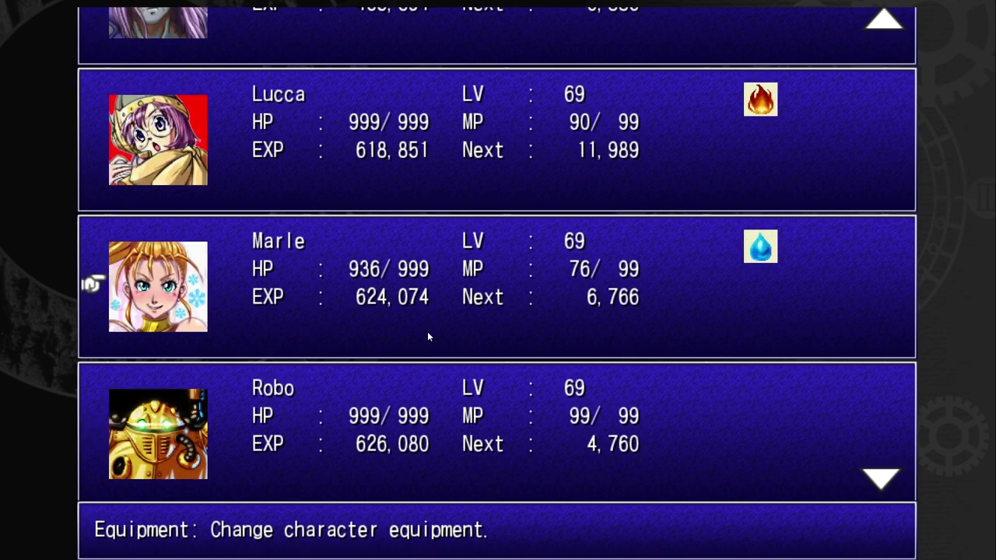
pyautogui.press('Up')
pyautogui.press('Up')
pyautogui.press('Up')
pyautogui.press('Up')
pyautogui.press('Up')
pyautogui.press('Escape')
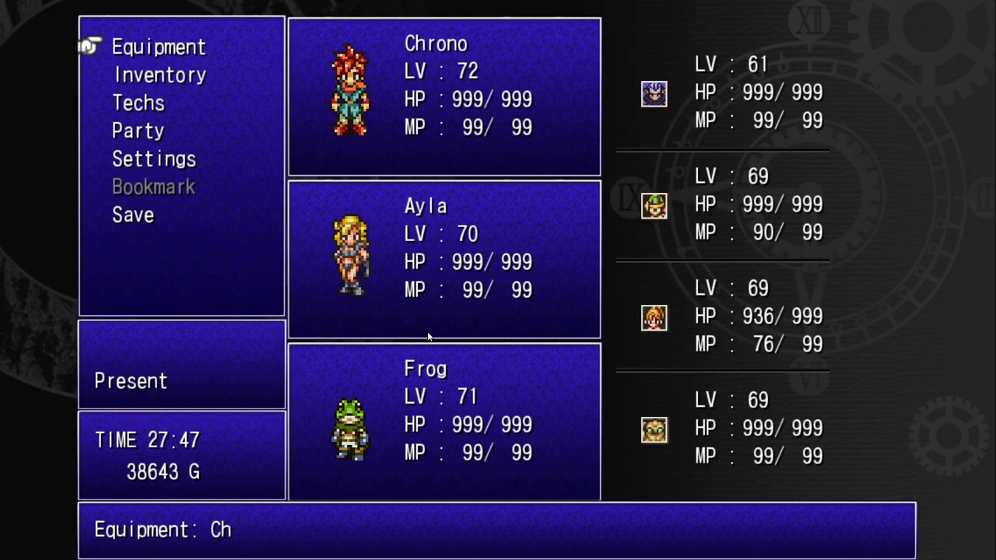
# Close the party menu, enter Guardia Forest and walk the party into the mushroom enemies
pyautogui.press('Escape')
pyautogui.press('Up')
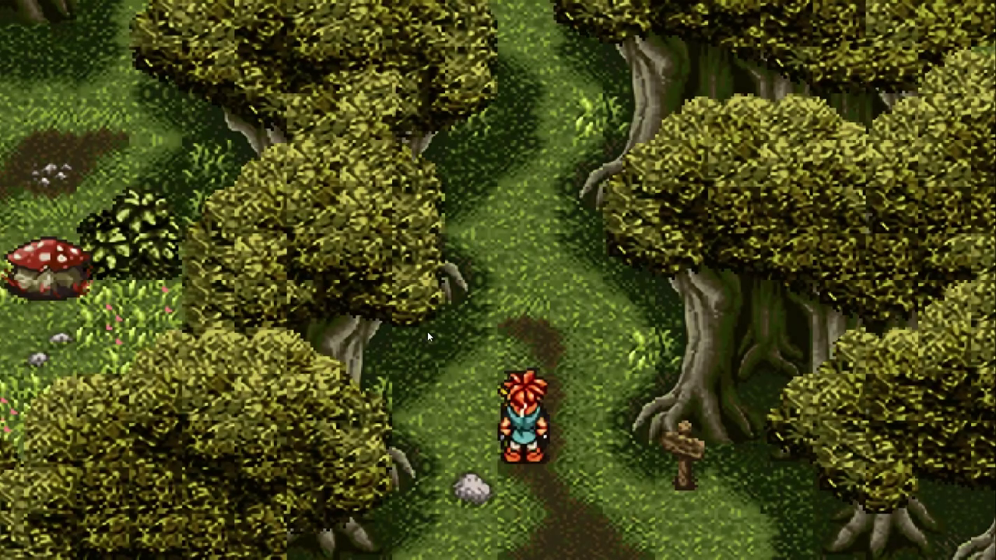
pyautogui.press('Up')
pyautogui.press('Left')
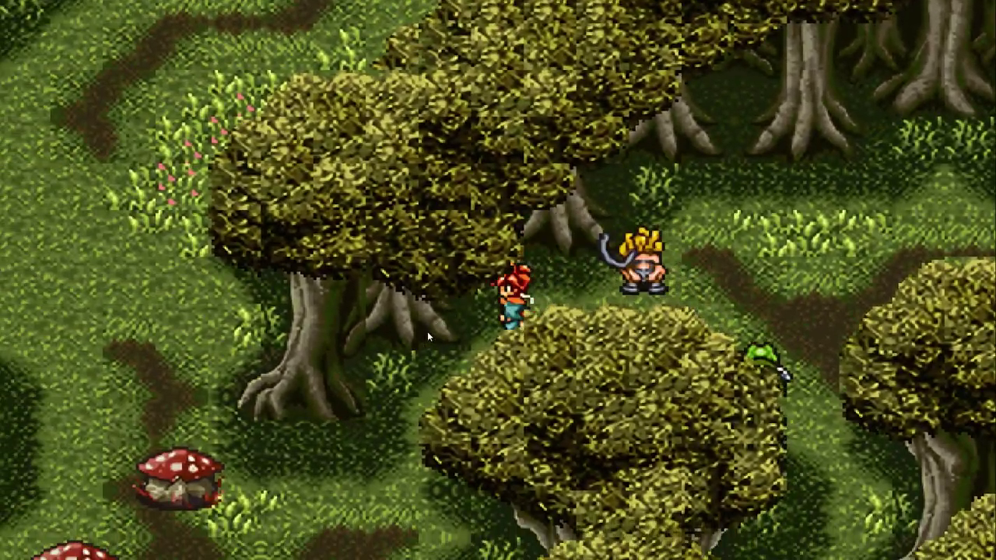
pyautogui.press('Down')
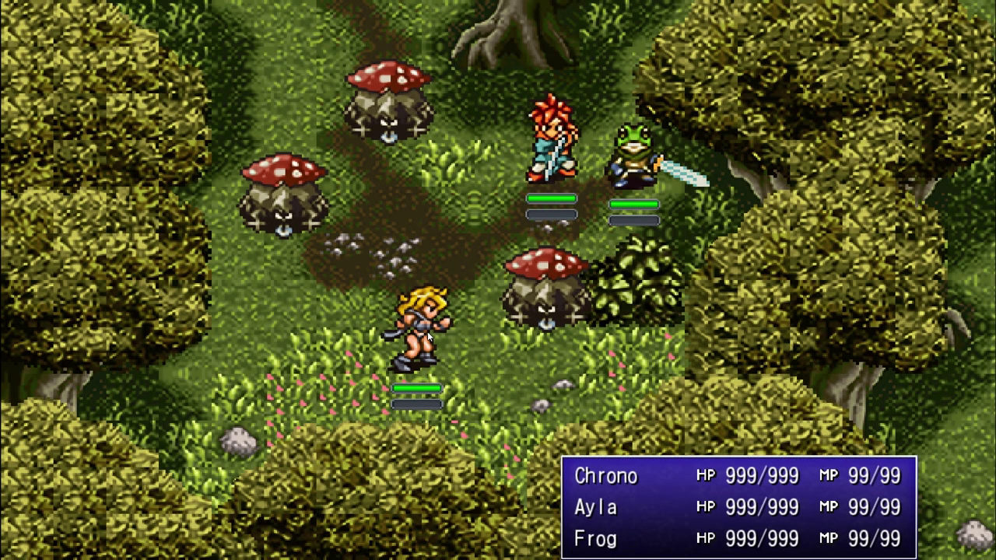
# Fight the Amanita battle with the party's Attack command
pyautogui.press('Return')
pyautogui.press('Return')
pyautogui.press('Return')
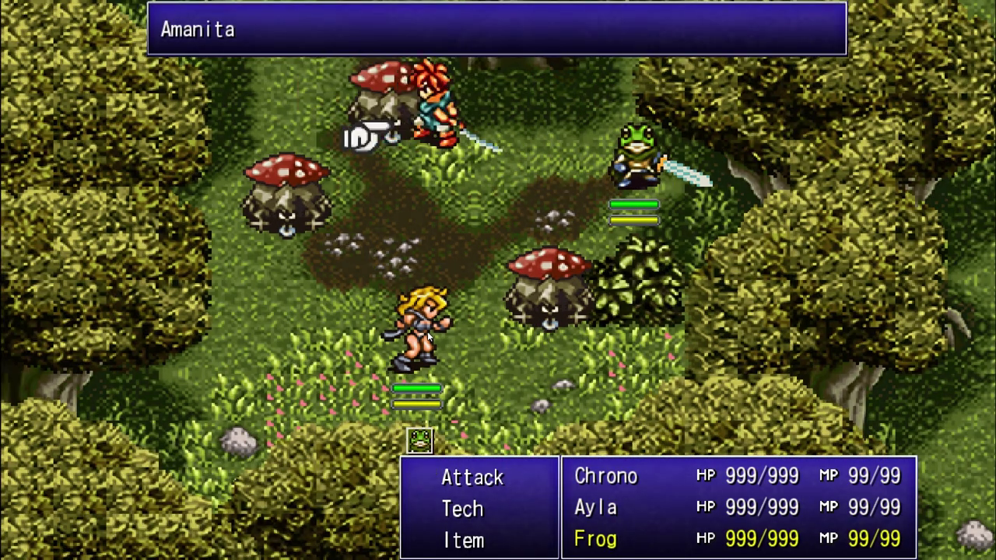
pyautogui.press('Return')
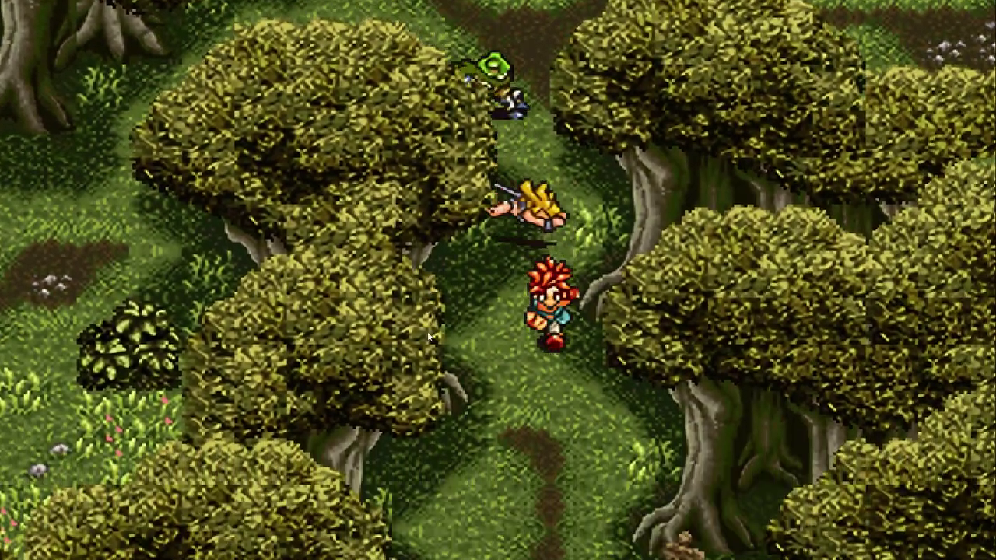
# Open Settings from the party menu and go down through its entries to Quit
pyautogui.press('Escape')
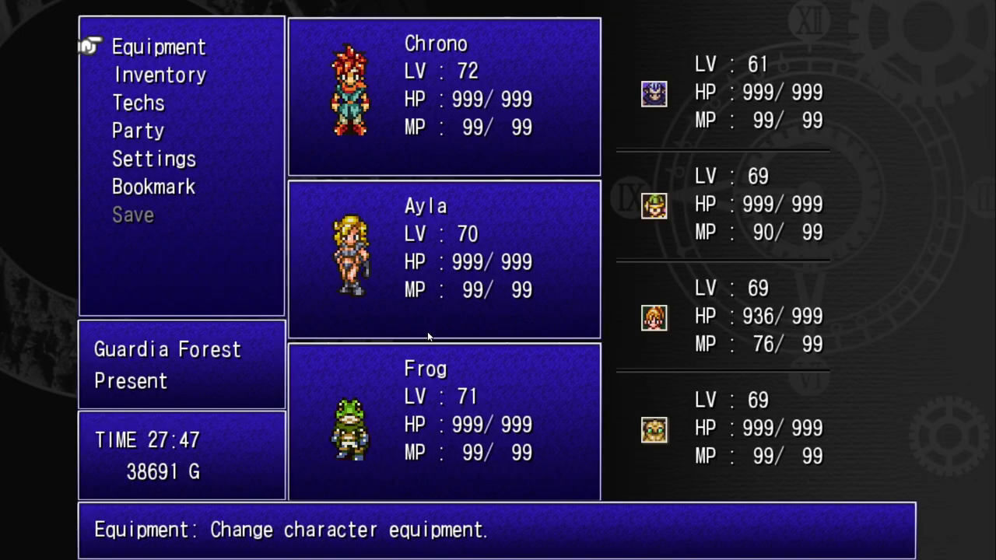
pyautogui.press('Up')
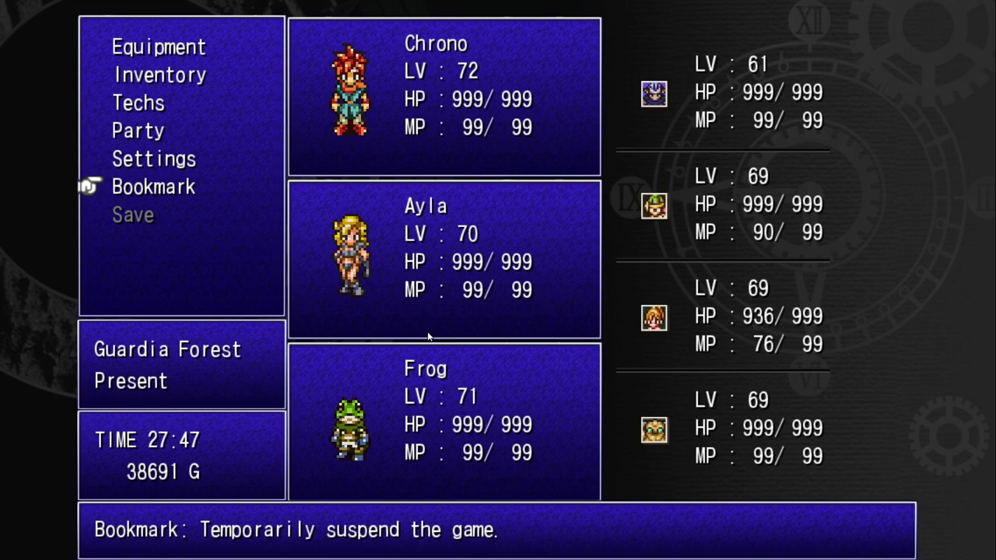
pyautogui.press('Up')
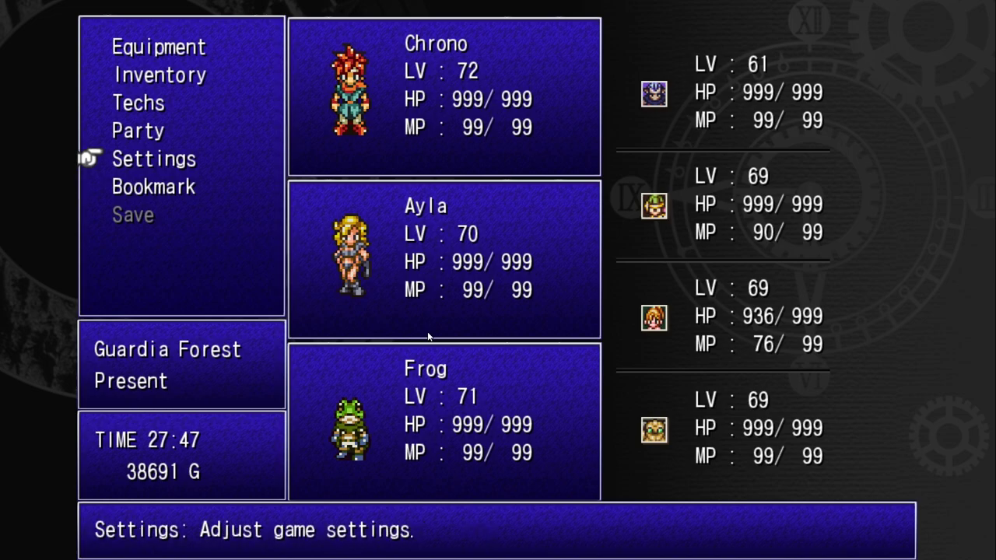
pyautogui.press('Return')
pyautogui.press('Down')
pyautogui.press('Down')
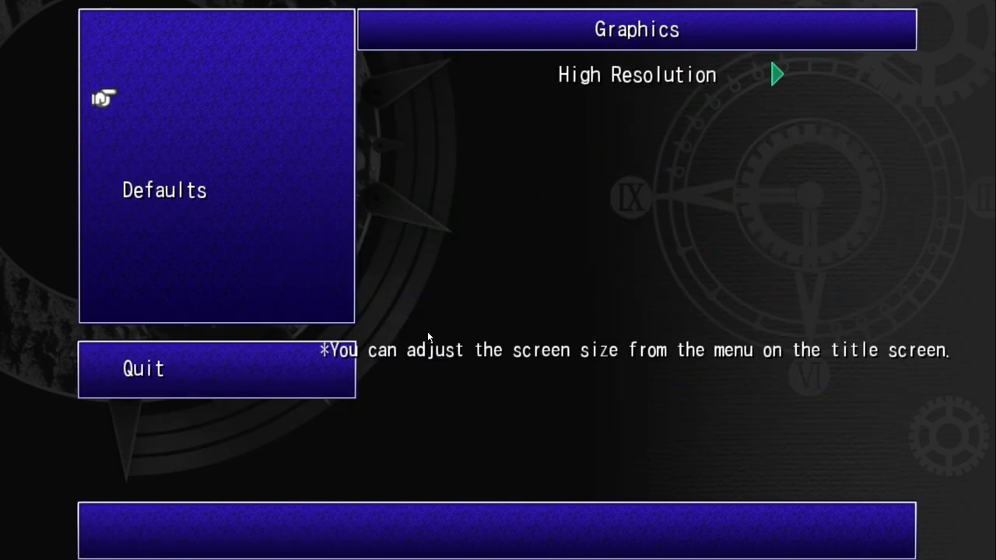
pyautogui.press('Down')
pyautogui.press('Down')
pyautogui.press('Down')
pyautogui.press('Down')
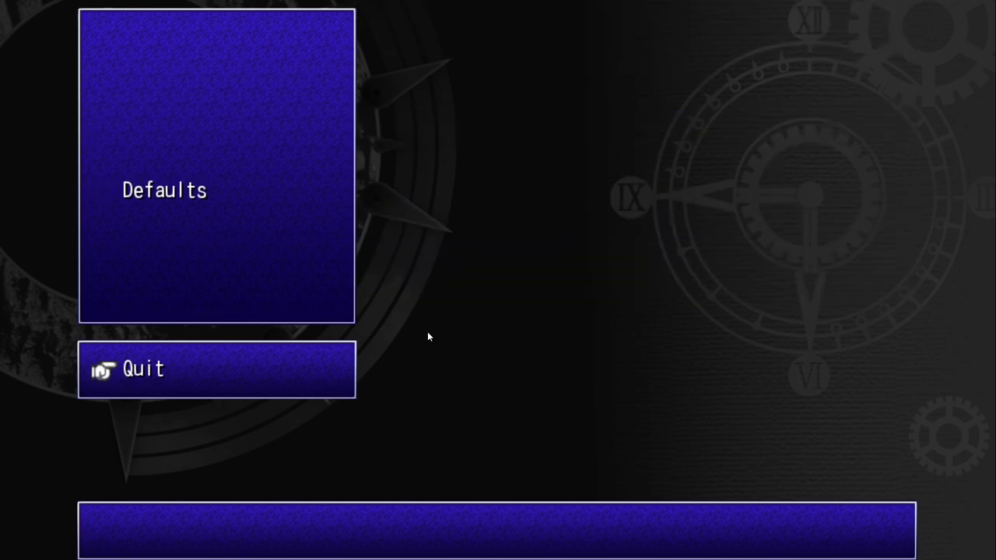
# Examine the sound, Interface and Movement, and battle pages of Settings for labels in the category list
pyautogui.press('Up')
pyautogui.press('Up')
pyautogui.press('Up')
pyautogui.press('Up')
pyautogui.press('Up')
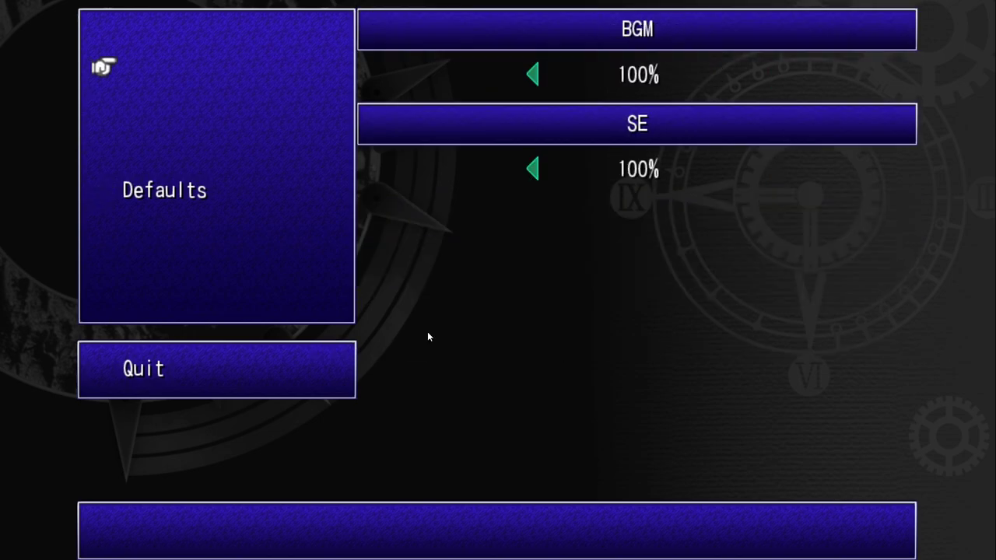
pyautogui.press('Down')
pyautogui.press('Down')
pyautogui.press('Up')
pyautogui.press('Up')
pyautogui.press('Up')
pyautogui.press('Down')
pyautogui.press('Down')
pyautogui.press('Down')
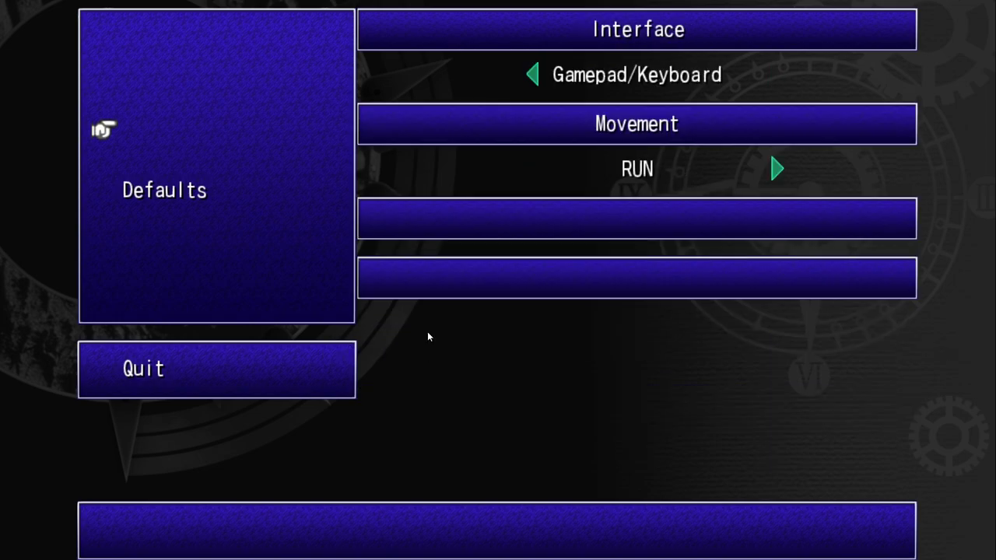
pyautogui.press('Up')
pyautogui.press('Up')
pyautogui.press('Up')
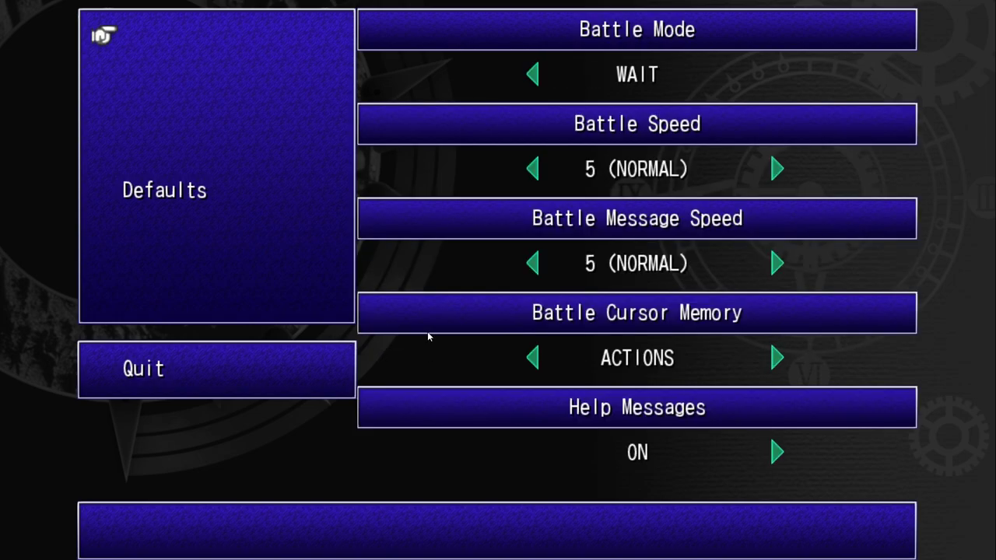
# Go through the Settings pages again from the battle options to Interface and Graphics, and return to the party menu
pyautogui.press('Down')
pyautogui.press('Down')
pyautogui.press('Up')
pyautogui.press('Up')
pyautogui.press('Down')
pyautogui.press('Down')
pyautogui.press('Down')
pyautogui.press('Down')
pyautogui.press('Down')
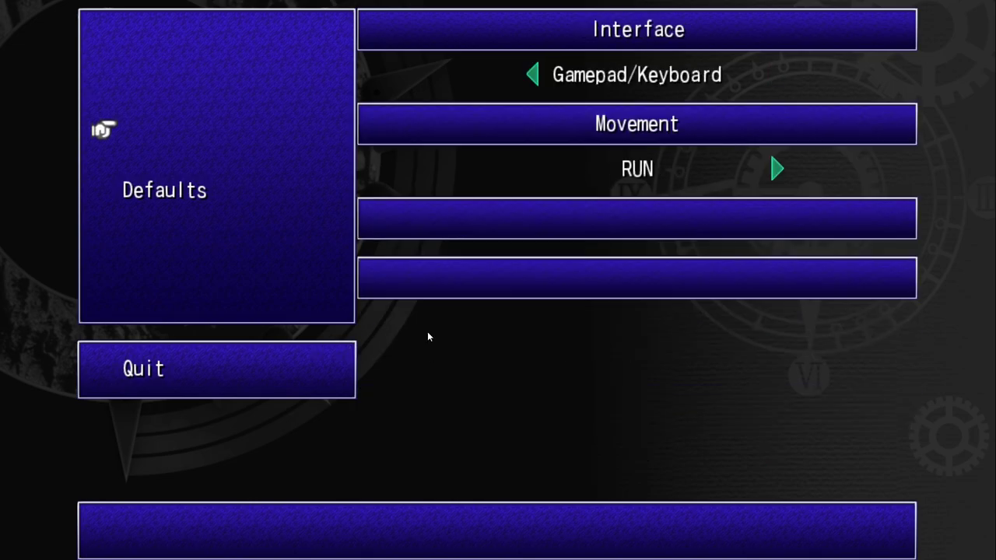
pyautogui.press('Up')
pyautogui.press('Up')
pyautogui.press('Up')
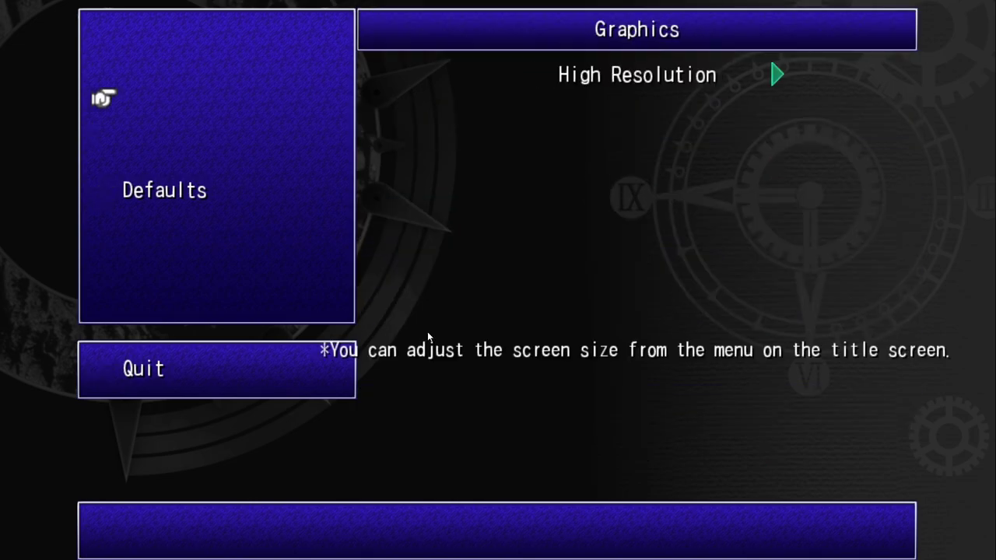
pyautogui.press('Escape')
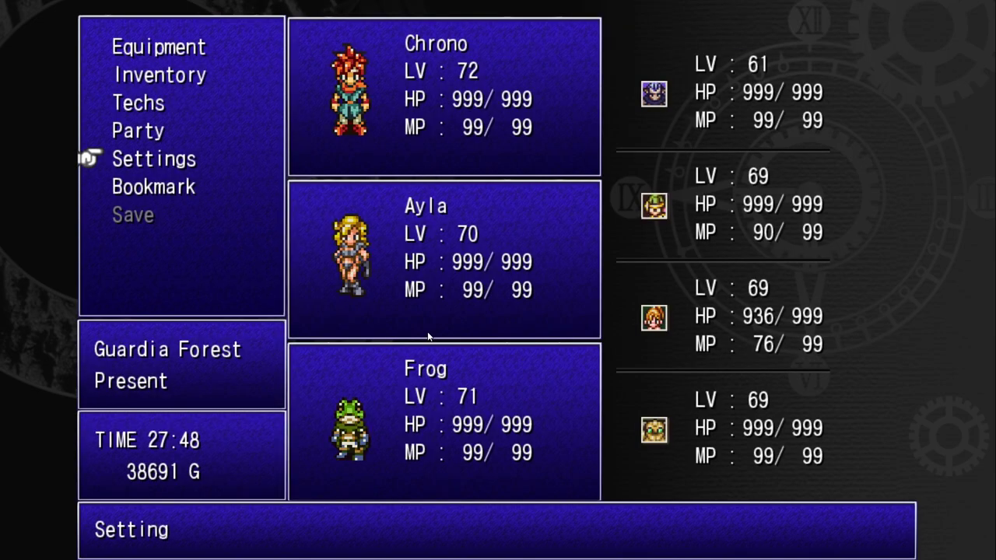
# Reopen Settings, view the Graphics page and return to the party menu
pyautogui.press('Return')
pyautogui.press('Down')
pyautogui.press('Down')
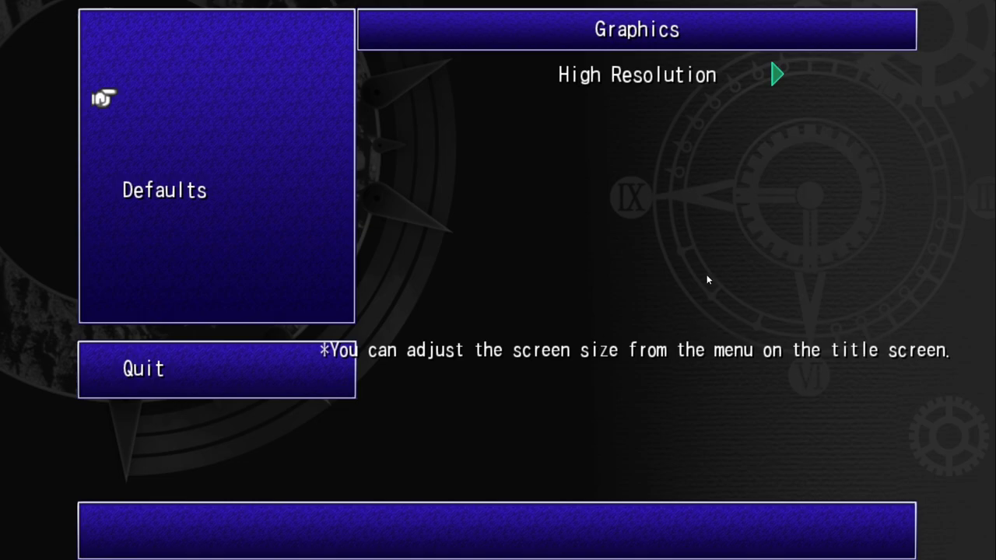
pyautogui.press('Escape')
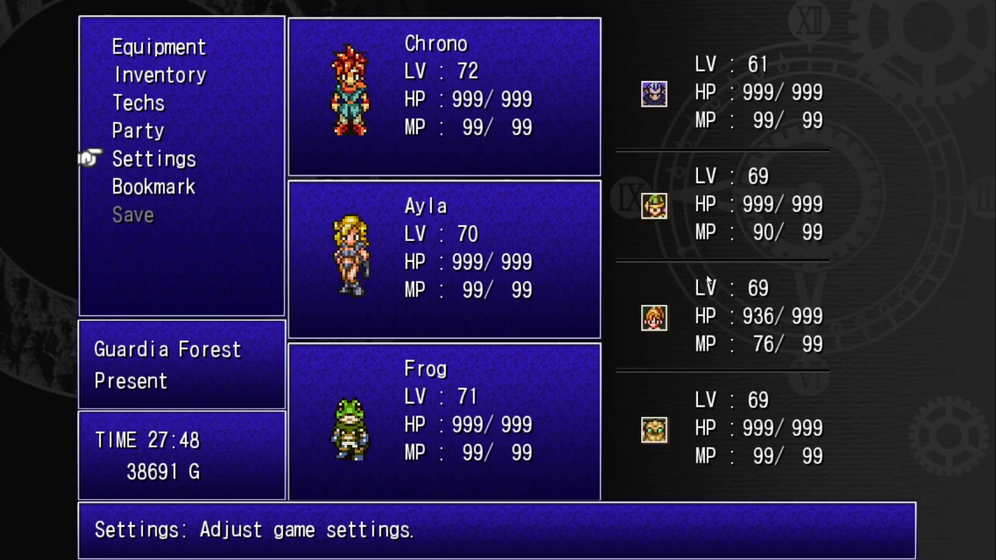
# View the BGM and SE volume page in Settings once more and leave the menu
pyautogui.press('Escape')
pyautogui.press('Down')
pyautogui.press('Escape')
pyautogui.press('Up')
pyautogui.press('Up')
pyautogui.press('Return')
pyautogui.scroll(-5, 708, 280)
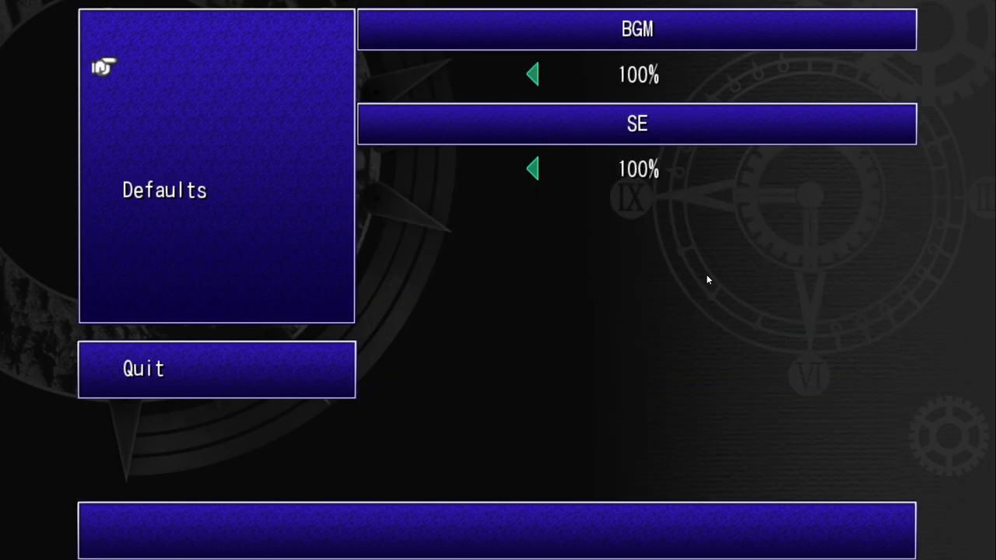
pyautogui.press('Down')
pyautogui.press('Escape')
# Walk the party across the world map and enter the Mayor's Manor
pyautogui.press('Down')
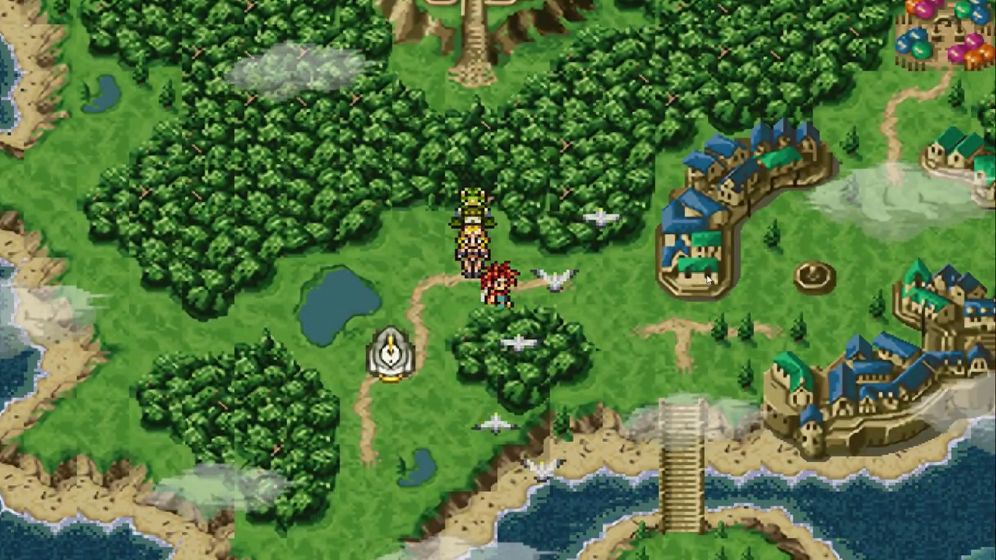
pyautogui.press('Right')
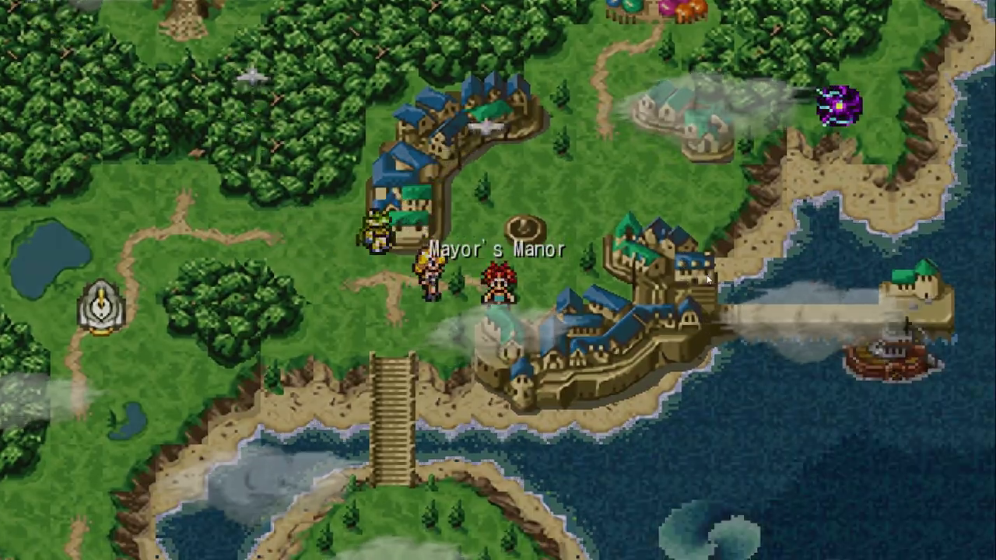
pyautogui.press('Return')
# Walk through the manor to the villager in green beside the staircase and talk to them
pyautogui.press('Left')
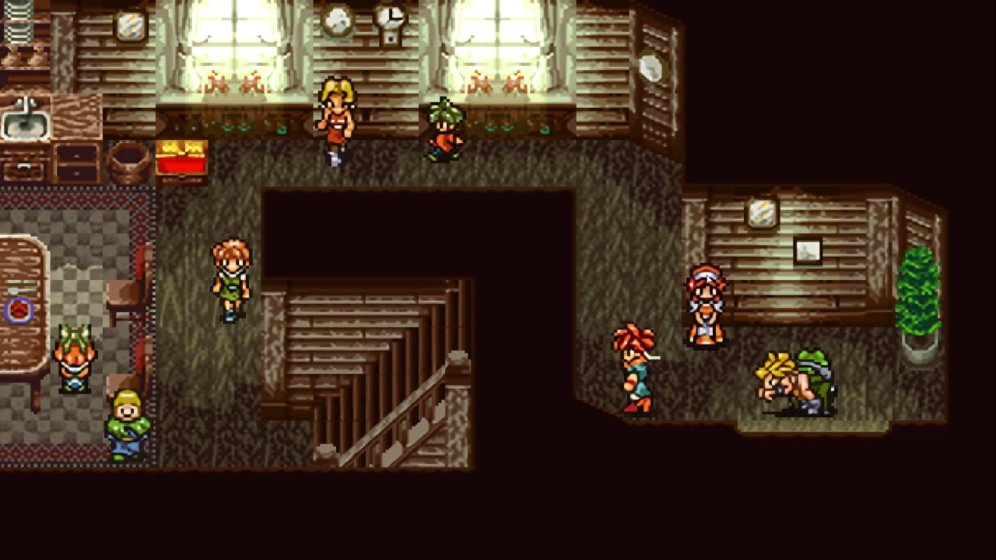
pyautogui.press('Up')
pyautogui.press('Left')
pyautogui.press('Down')
pyautogui.press('Down')
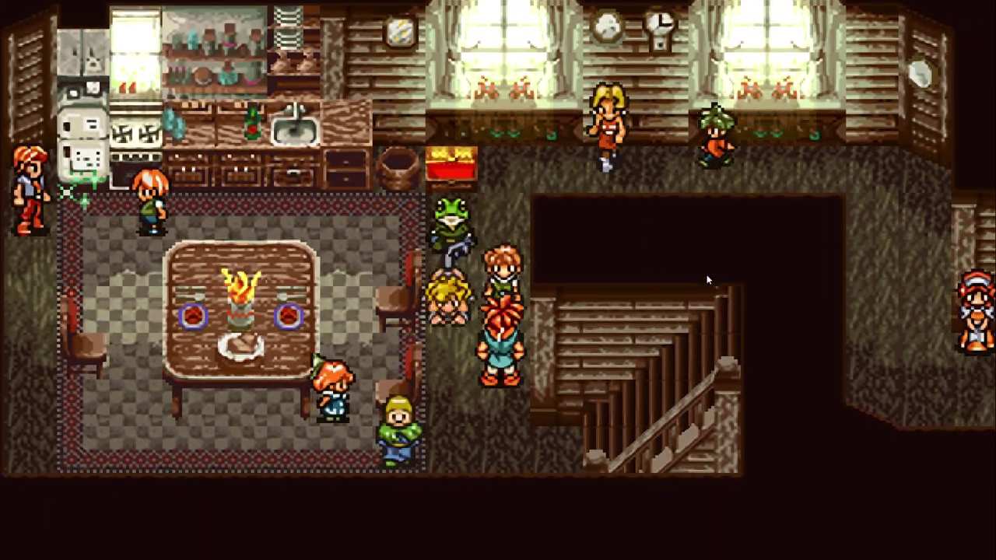
pyautogui.press('Return')
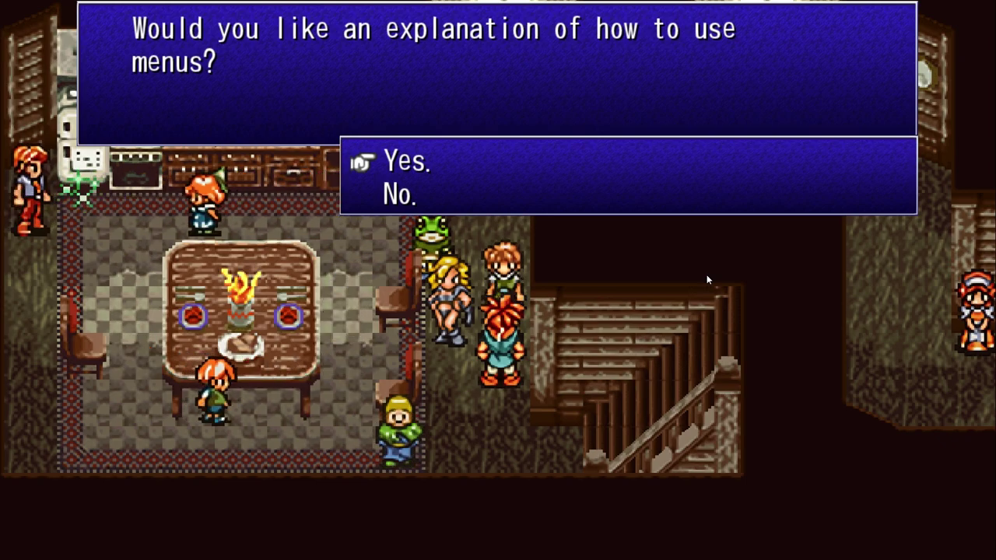
# Accept the villager's explanation of how to use menus and read its button prompts through to the end
pyautogui.press('Return')
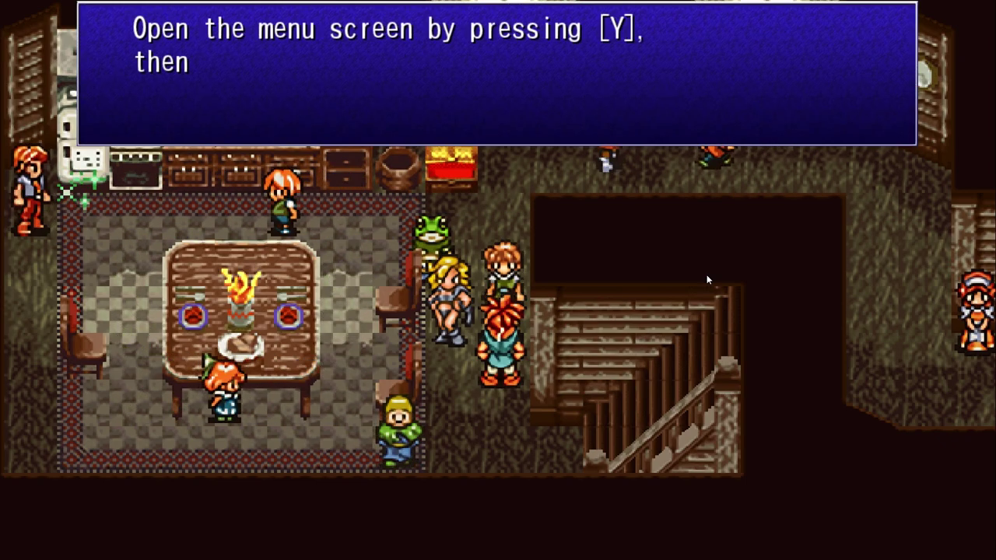
pyautogui.press('Return')
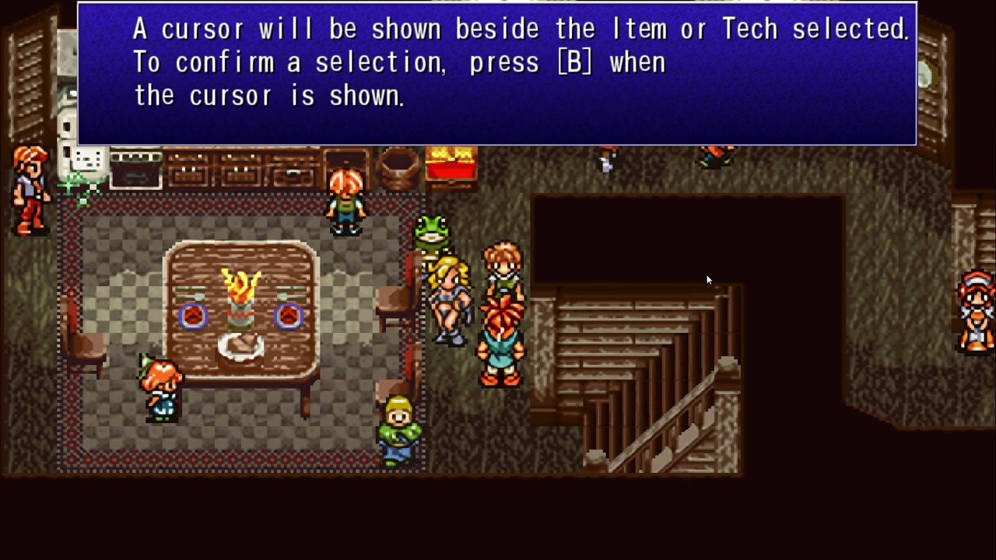
pyautogui.press('Return')
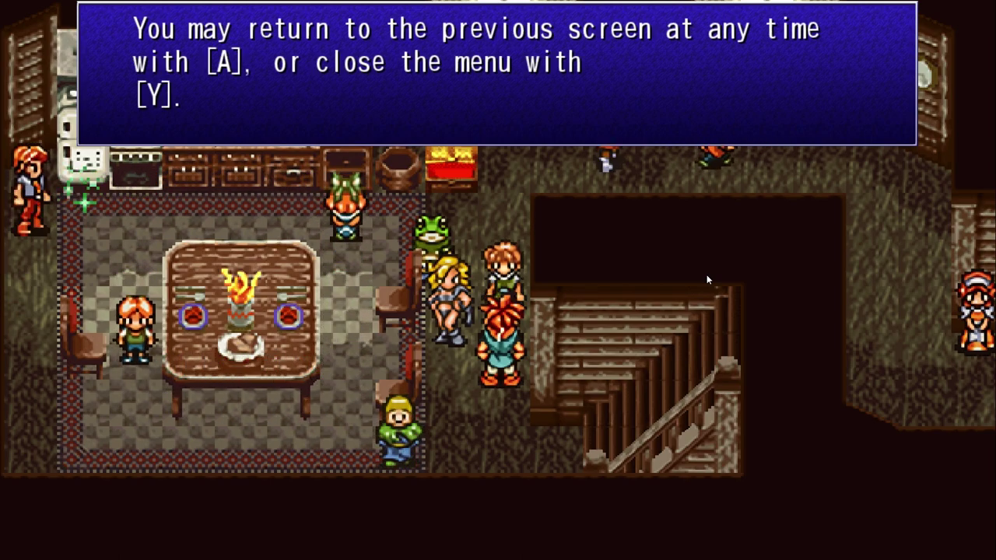
pyautogui.press('Return')
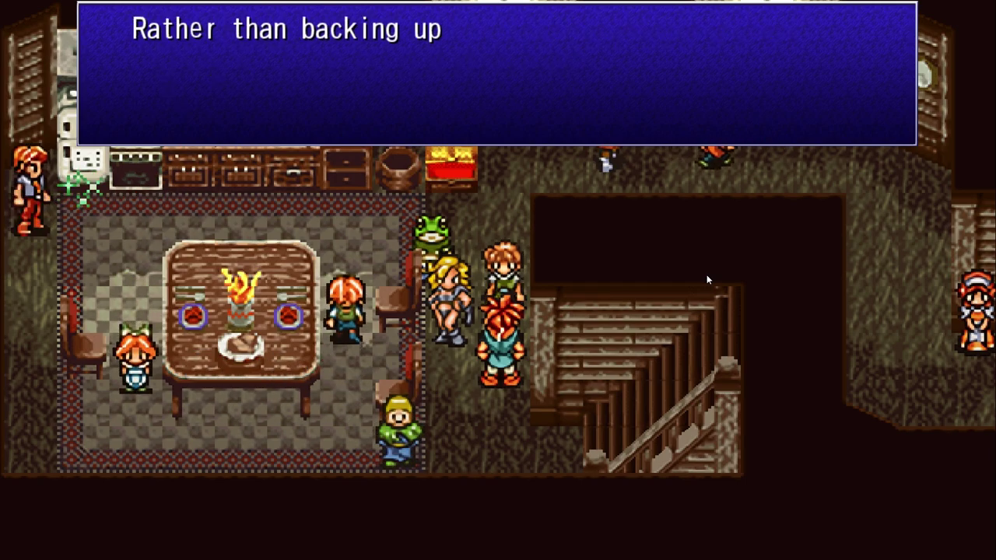
pyautogui.press('Return')
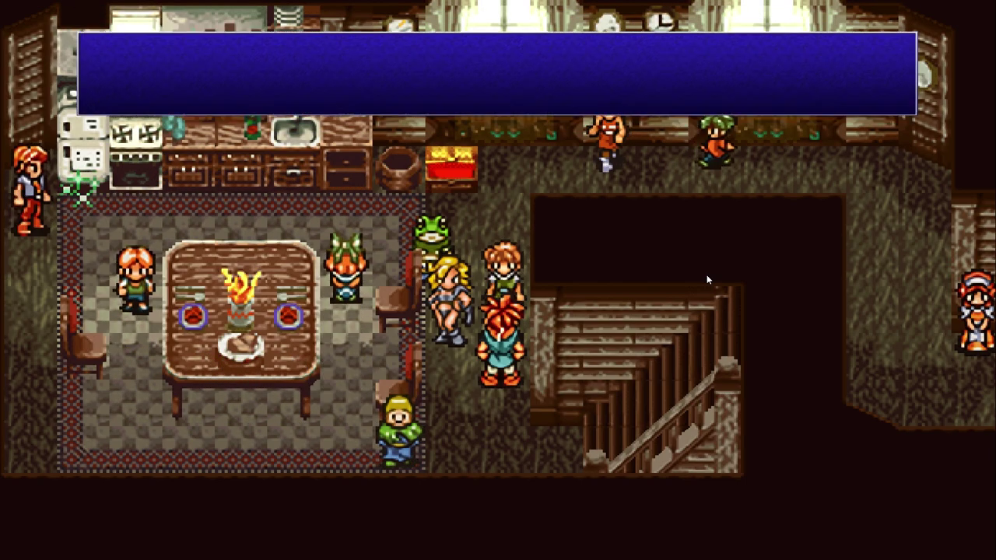
pyautogui.press('Return')
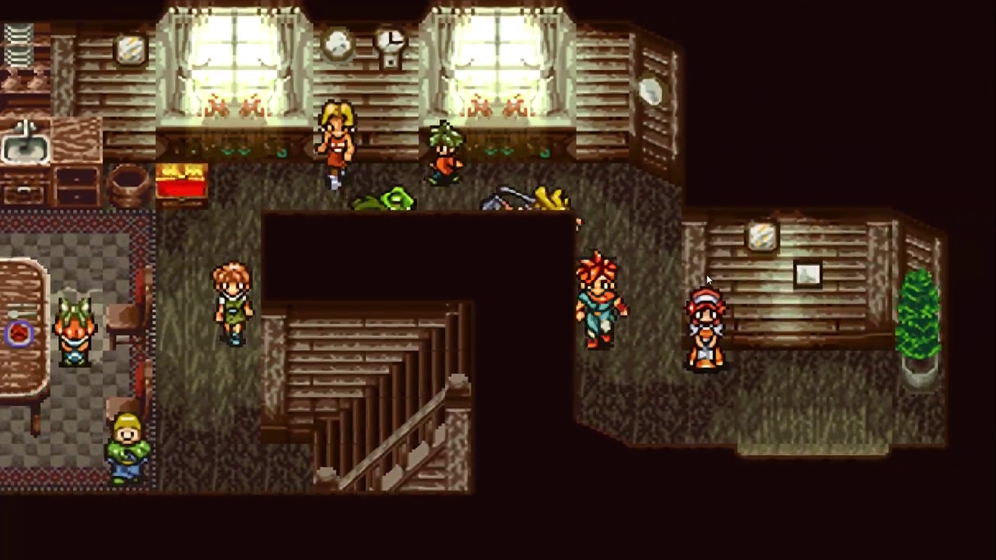
# Open Settings from the party menu and quit the game to return to the desktop
pyautogui.press('Escape')
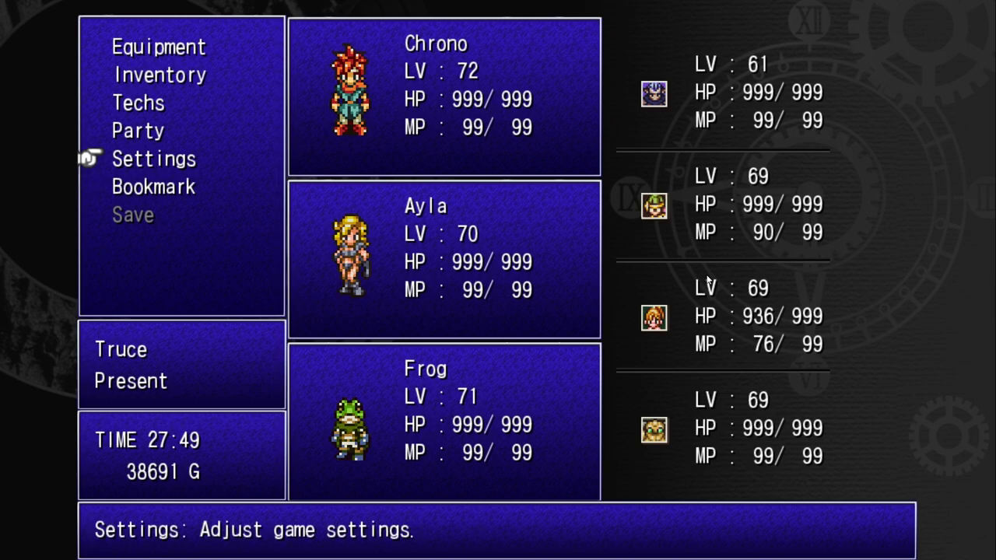
pyautogui.press('Return')
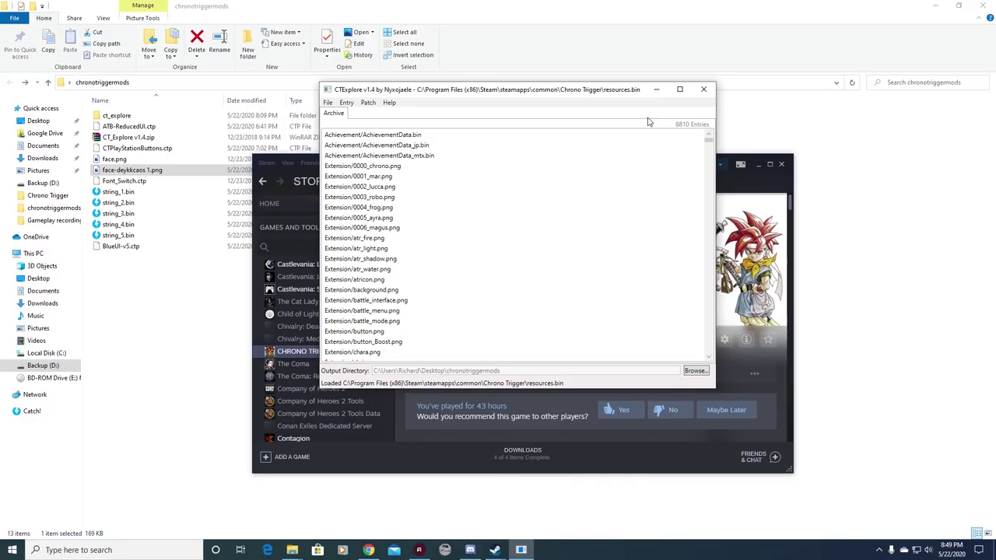
# Load the Font_Switch.ctp patch in CTExplore without clearing the previously configured replacements, and save resources.bin
pyautogui.click(134, 182)
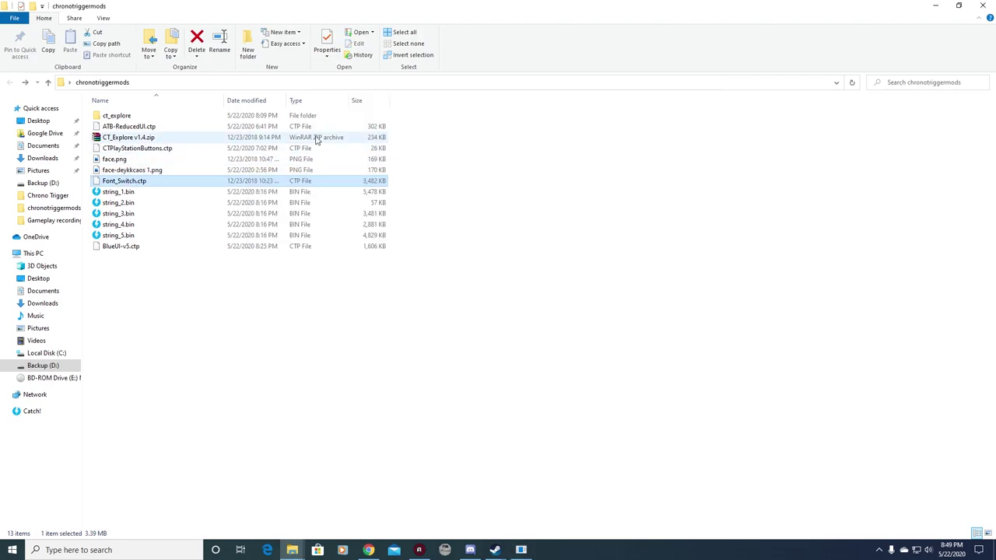
pyautogui.click(521, 550)
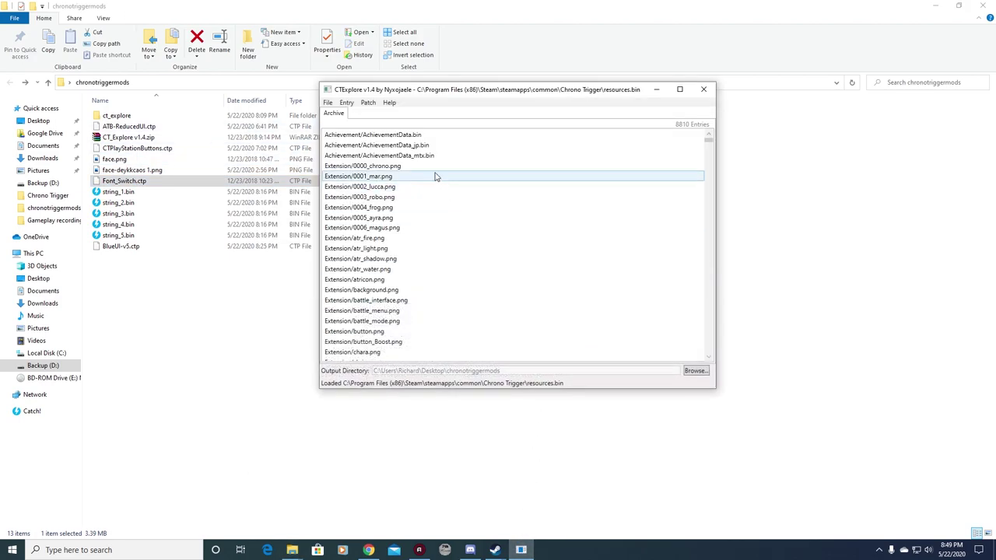
pyautogui.click(389, 114)
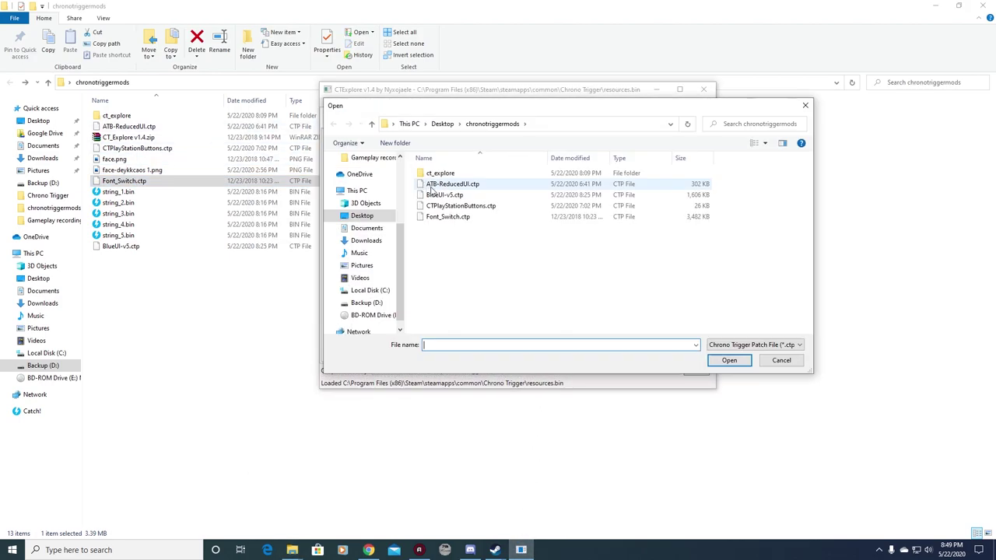
pyautogui.click(724, 362)
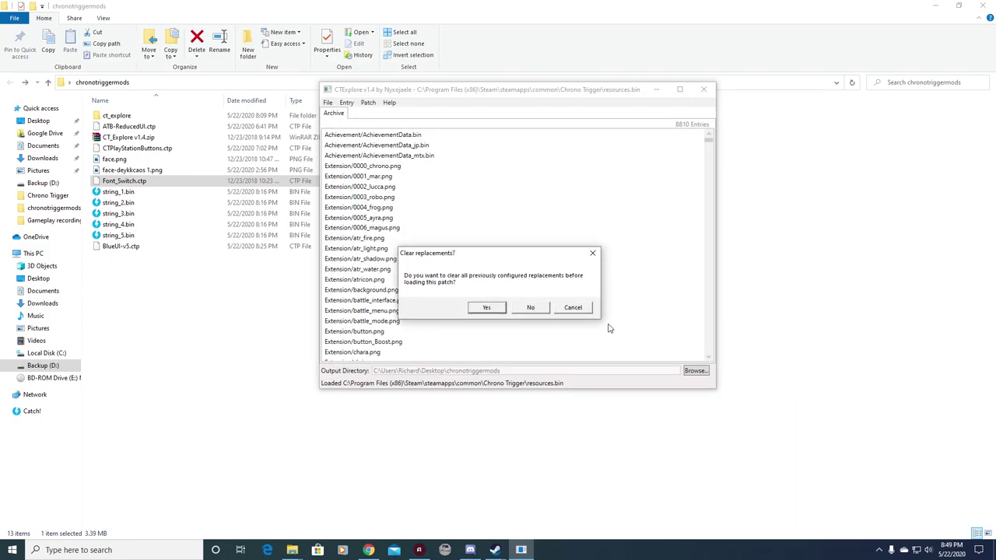
pyautogui.click(531, 308)
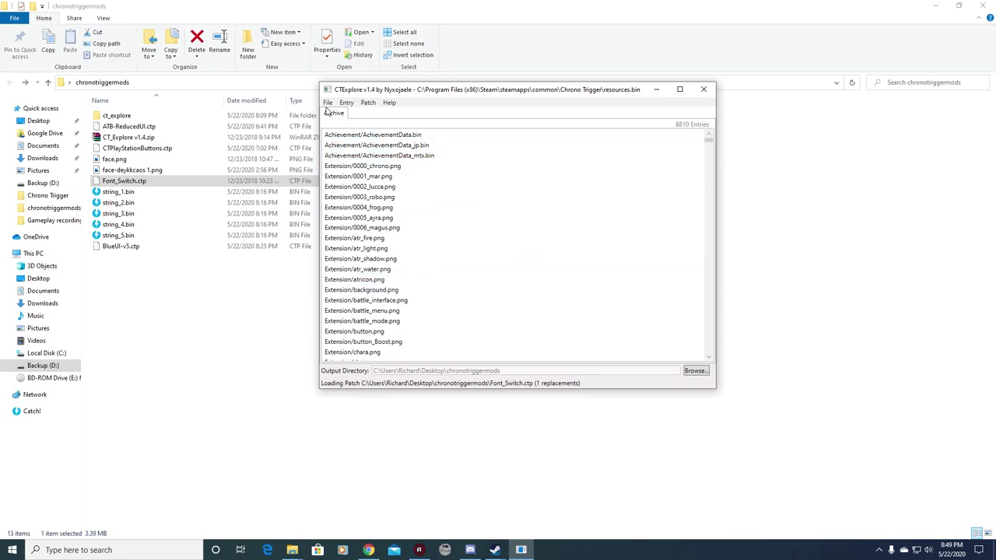
pyautogui.click(342, 126)
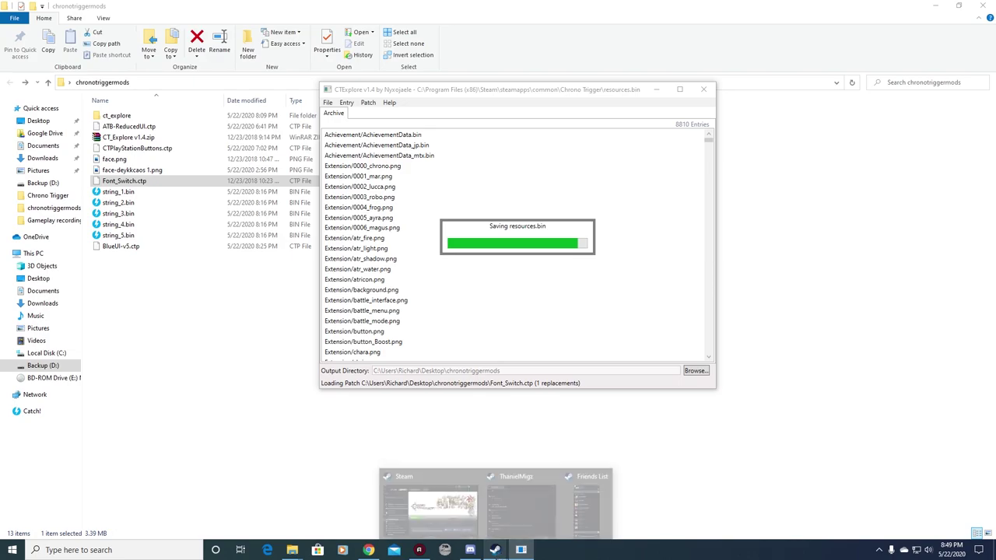
# Launch Chrono Trigger from Steam, get past the title screen and load save file 1, Dream's End
pyautogui.moveTo(495, 549)
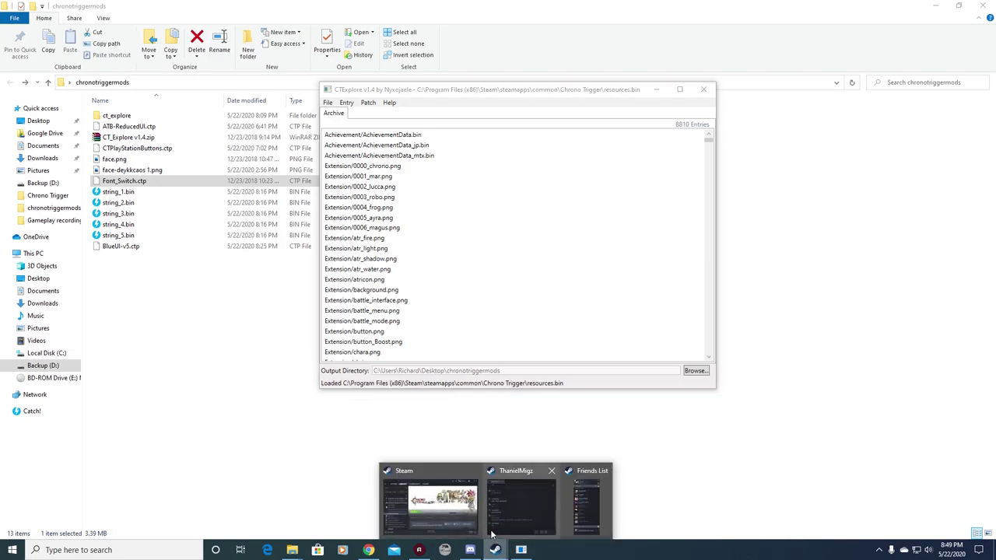
pyautogui.click(425, 488)
pyautogui.click(418, 349)
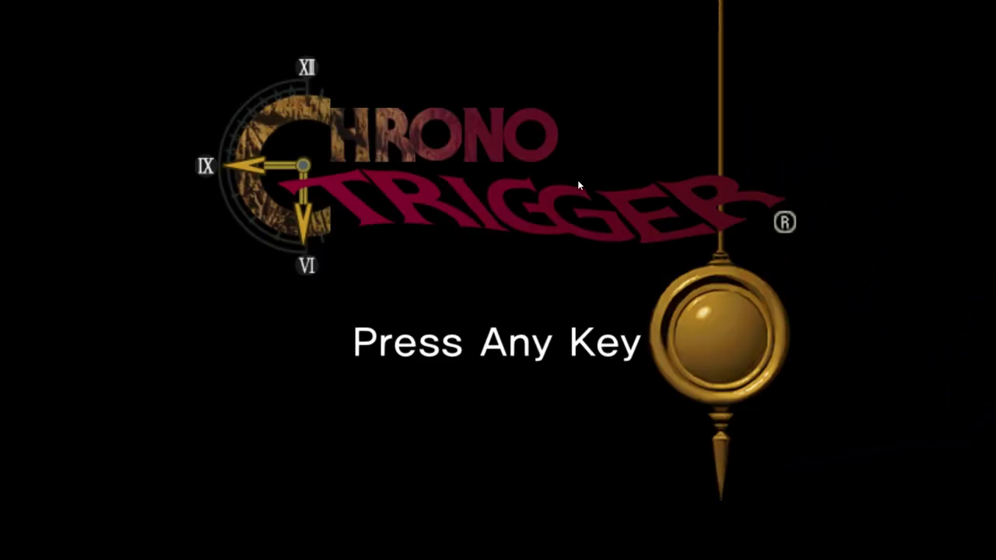
pyautogui.press('Return')
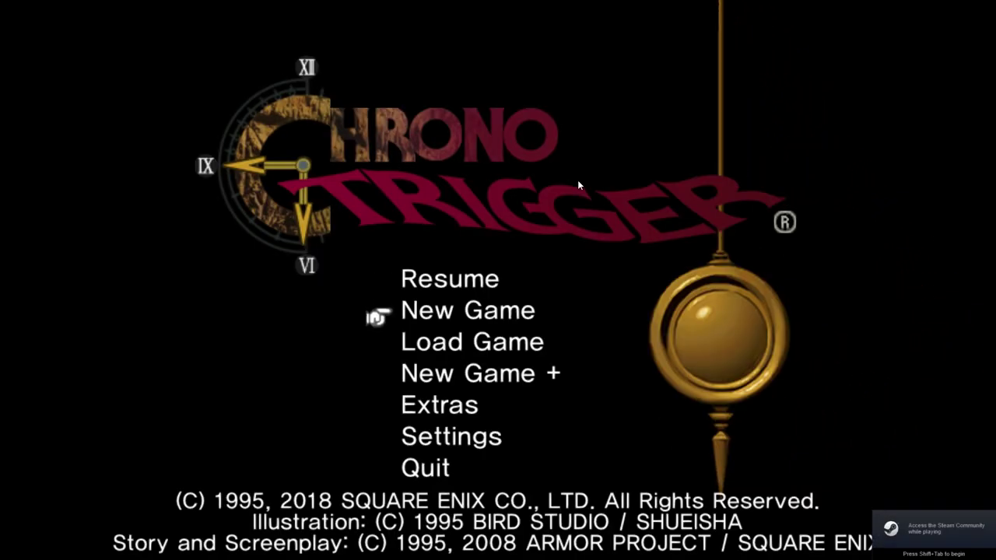
pyautogui.press('Return')
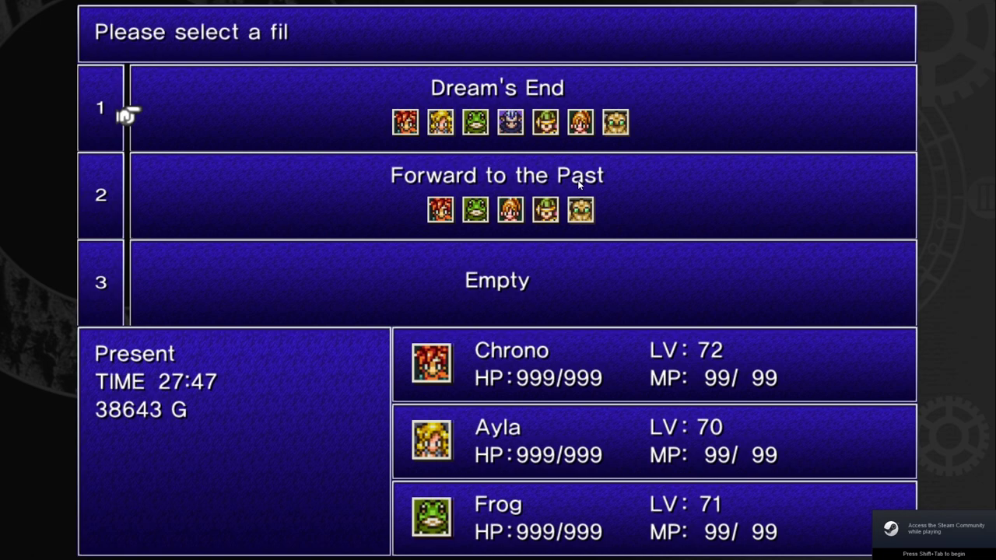
pyautogui.press('Return')
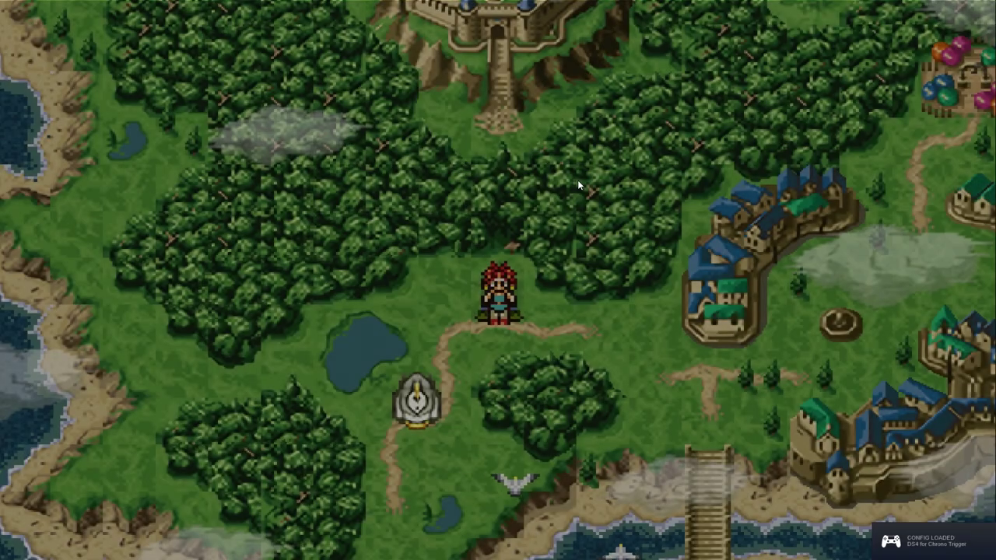
# Take the party across the world map into the manor and walk to the villager in green beside the staircase
pyautogui.press('Right')
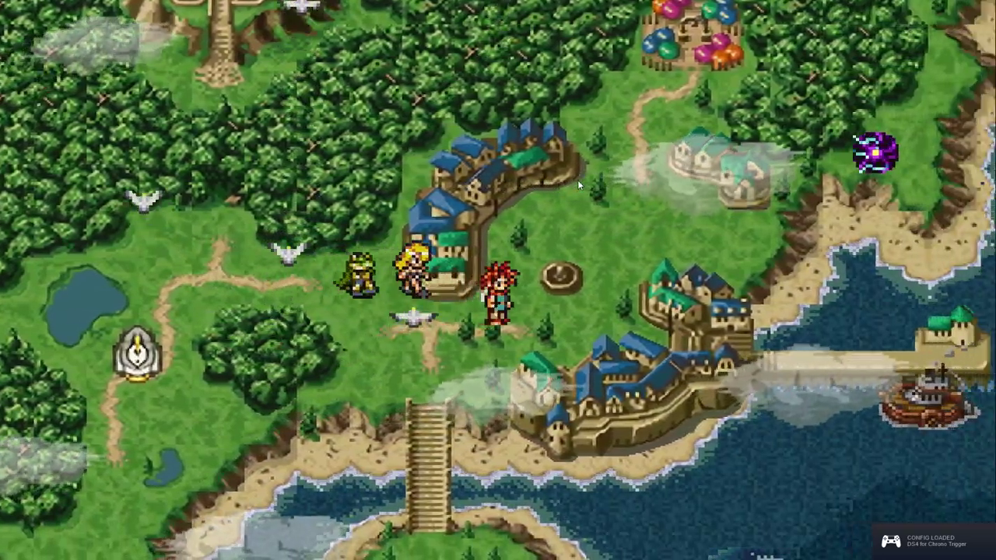
pyautogui.press('Return')
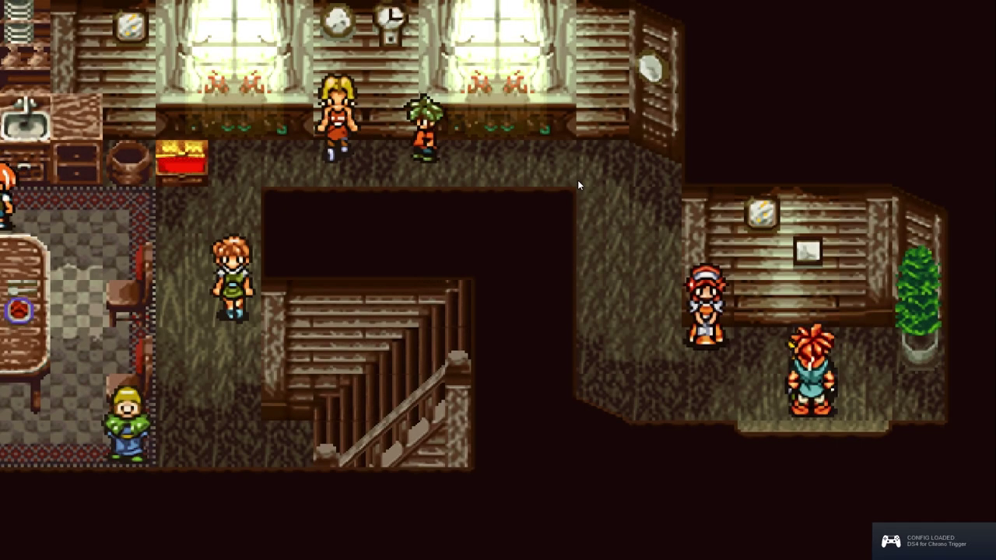
pyautogui.press('Left')
pyautogui.press('Up')
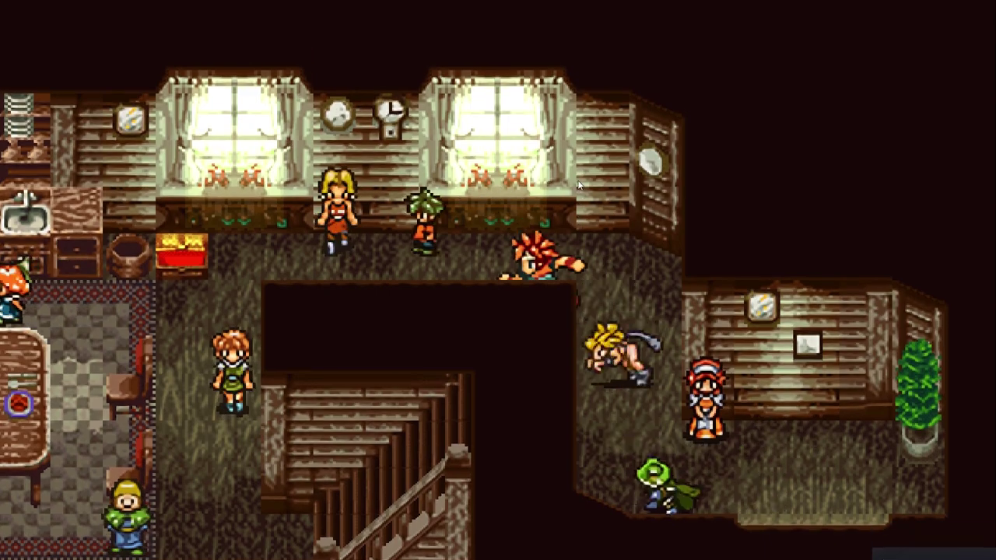
pyautogui.press('Left')
pyautogui.press('Down')
# Talk to the villager in green and read through the menu explanation to check the font and button prompts
pyautogui.press('Return')
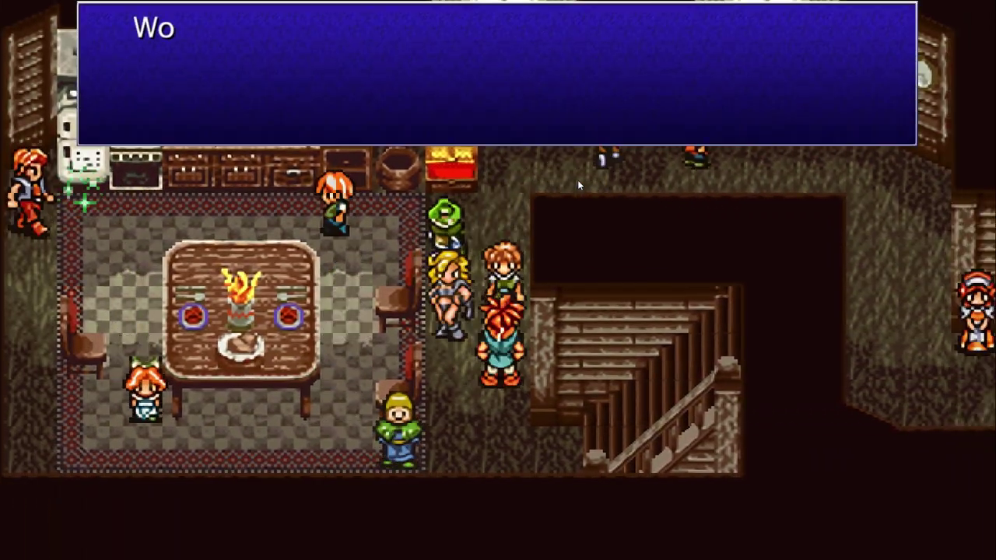
pyautogui.press('Return')
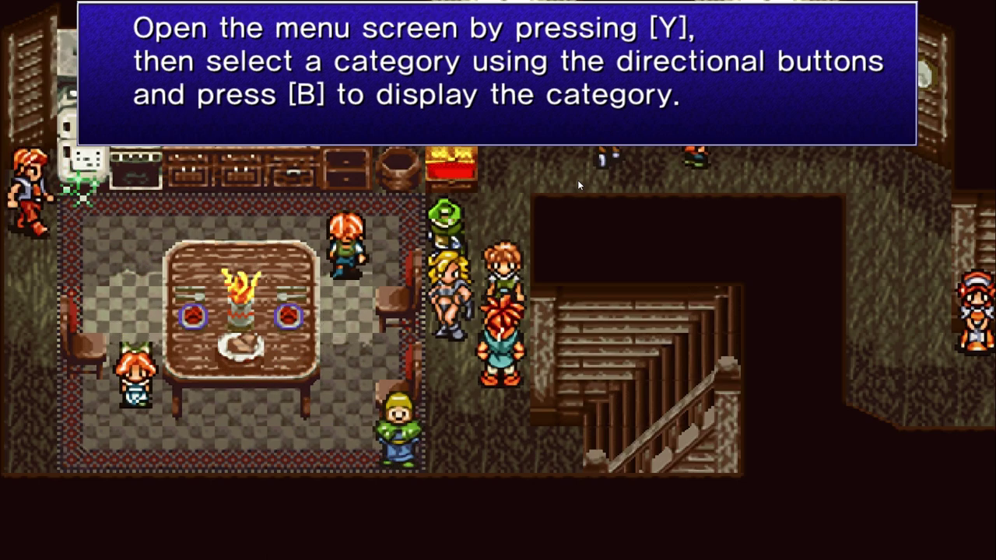
pyautogui.press('Return')
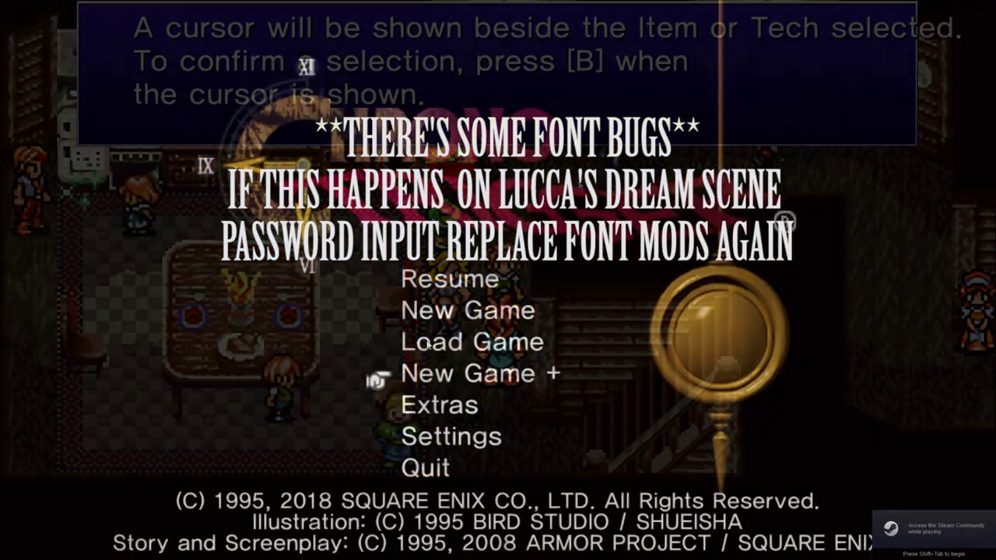
# Open a submenu below New Game + on the title screen and move through its entries to check the font rendering
pyautogui.press('Down')
pyautogui.press('Down')
pyautogui.press('Return')
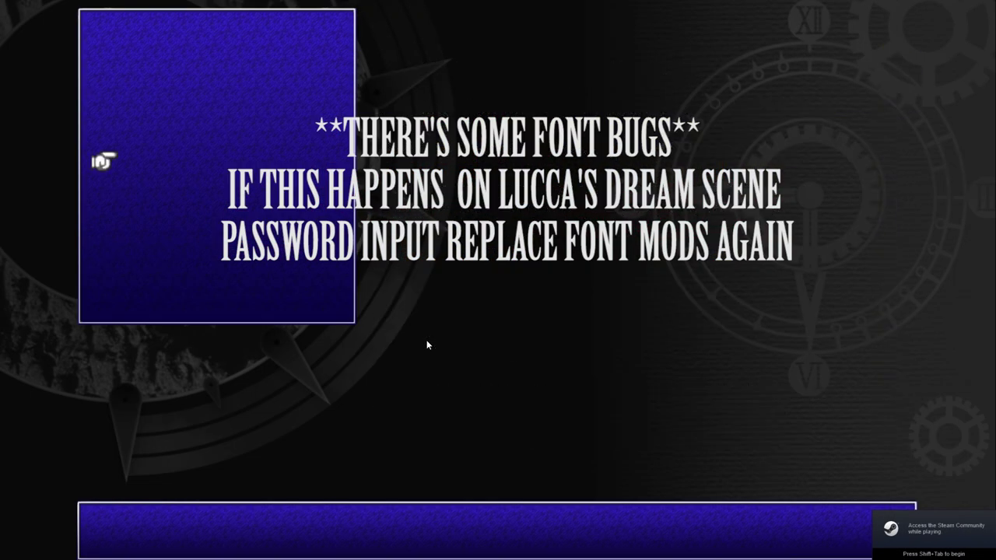
pyautogui.press('Up')
pyautogui.press('Up')
pyautogui.press('Down')
pyautogui.press('Down')
pyautogui.press('Down')
pyautogui.press('Down')
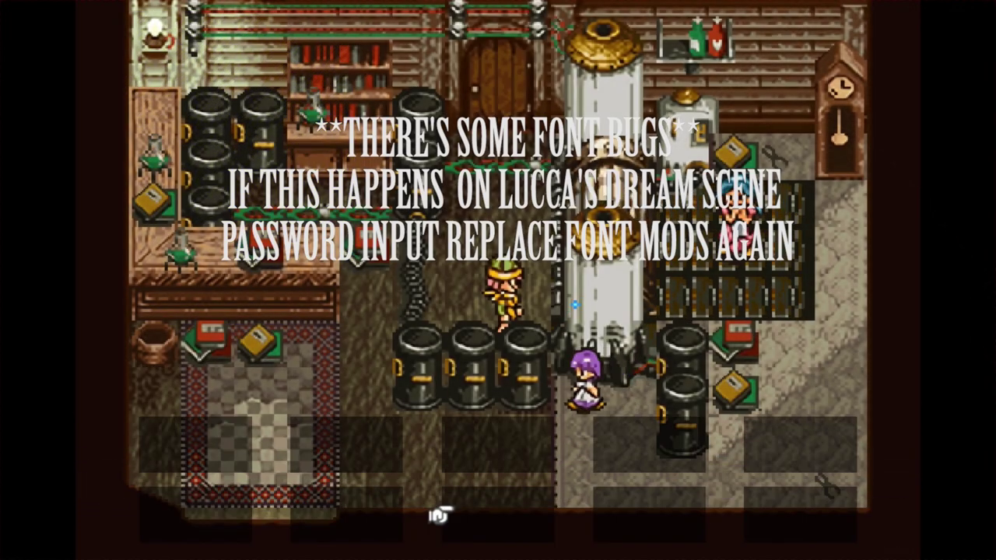
# Examine the password input and its dialogue text in Lucca's dream scene for font bugs
pyautogui.press('Up')
pyautogui.press('Left')
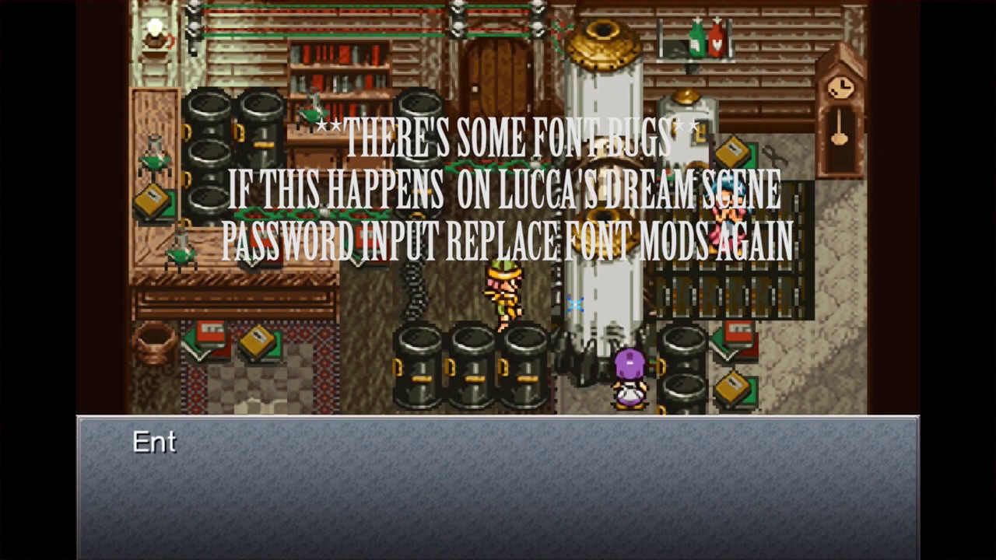
pyautogui.press('Left')
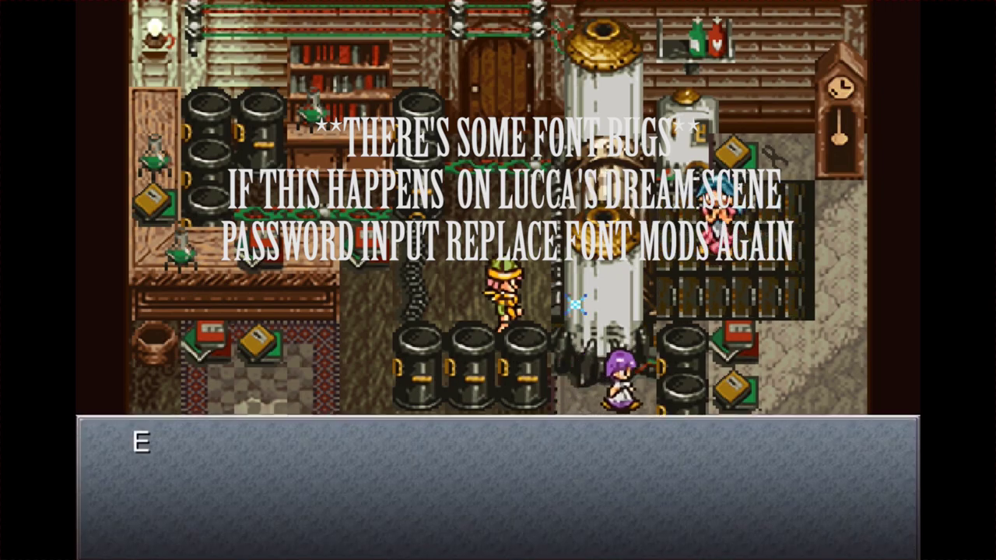
pyautogui.press('Up')
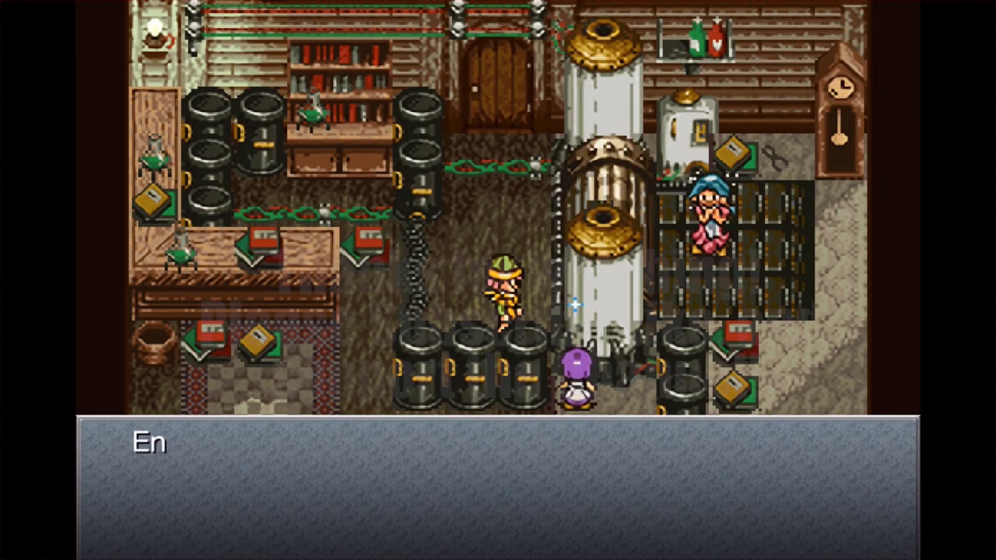